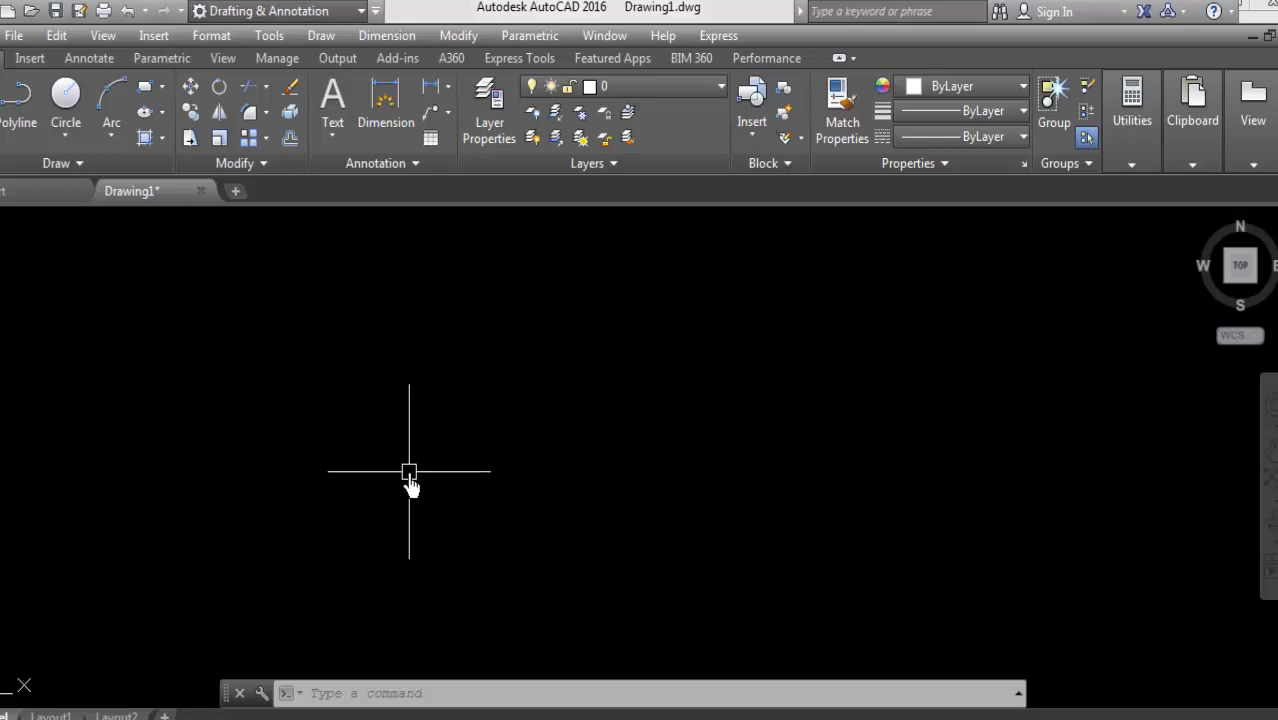
- Draw the outline's first lines: a 26' top wall and a 38' right side
{"action": "type", "text": "l"}
{"action": "key", "text": "Return"}
{"action": "type", "text": "'"}
{"action": "key", "text": "Return"}
{"action": "scroll", "coordinate": [517, 402], "scroll_direction": "down", "scroll_amount": 2}
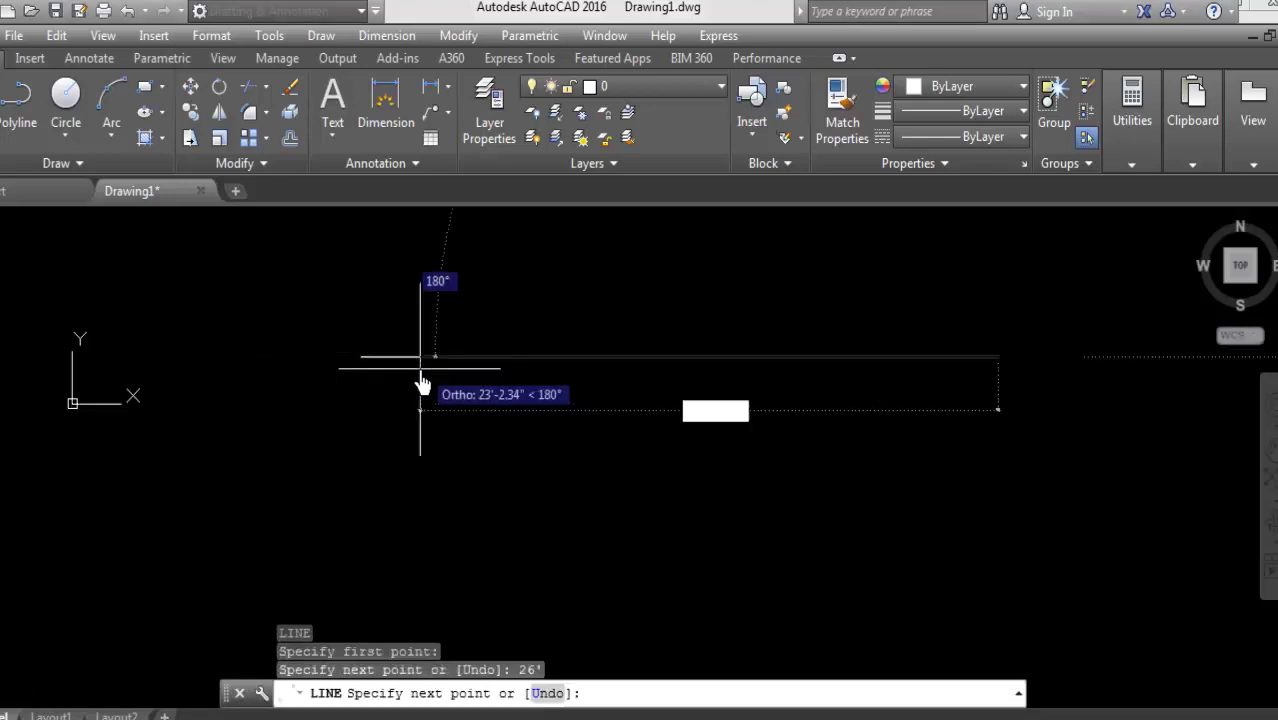
{"action": "type", "text": "38'"}
{"action": "key", "text": "Return"}
- Zoom to show the whole drawing and set the UCS icon to Noorigin
{"action": "key", "text": "Return"}
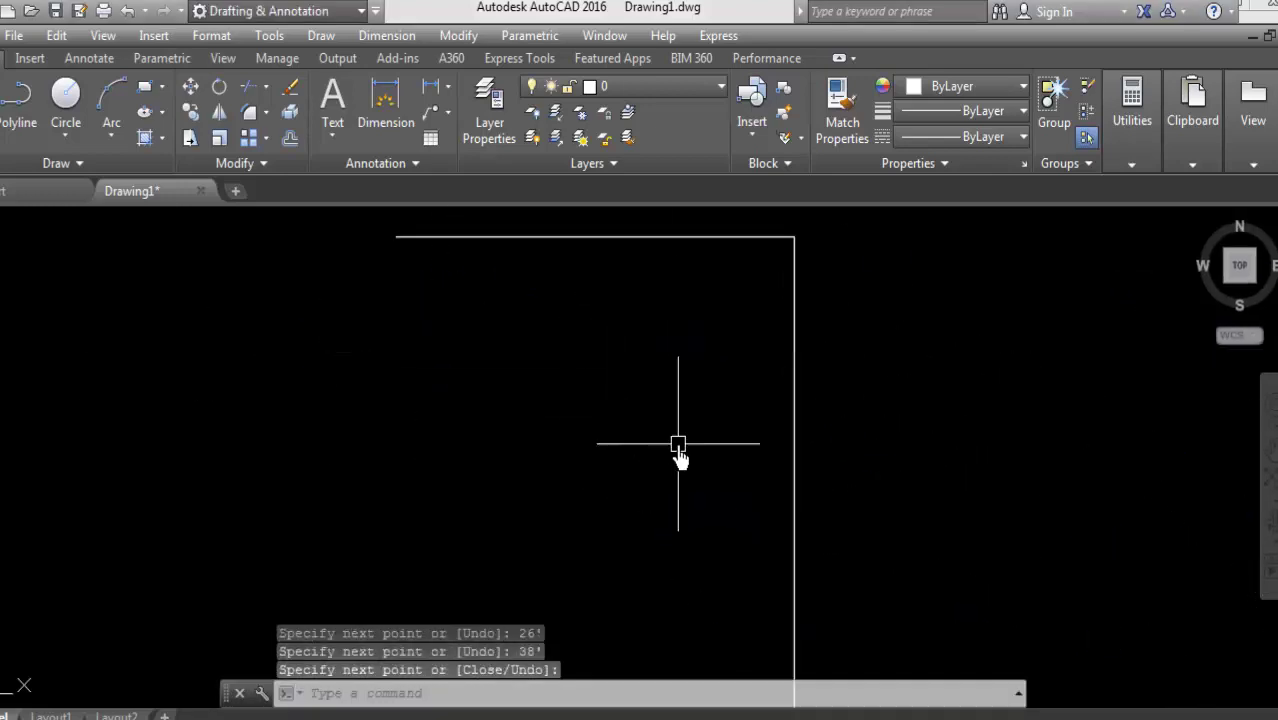
{"action": "key", "text": "z"}
{"action": "key", "text": "Return"}
{"action": "key", "text": "a"}
{"action": "key", "text": "Return"}
{"action": "left_click", "coordinate": [108, 38]}
{"action": "left_click", "coordinate": [580, 601]}
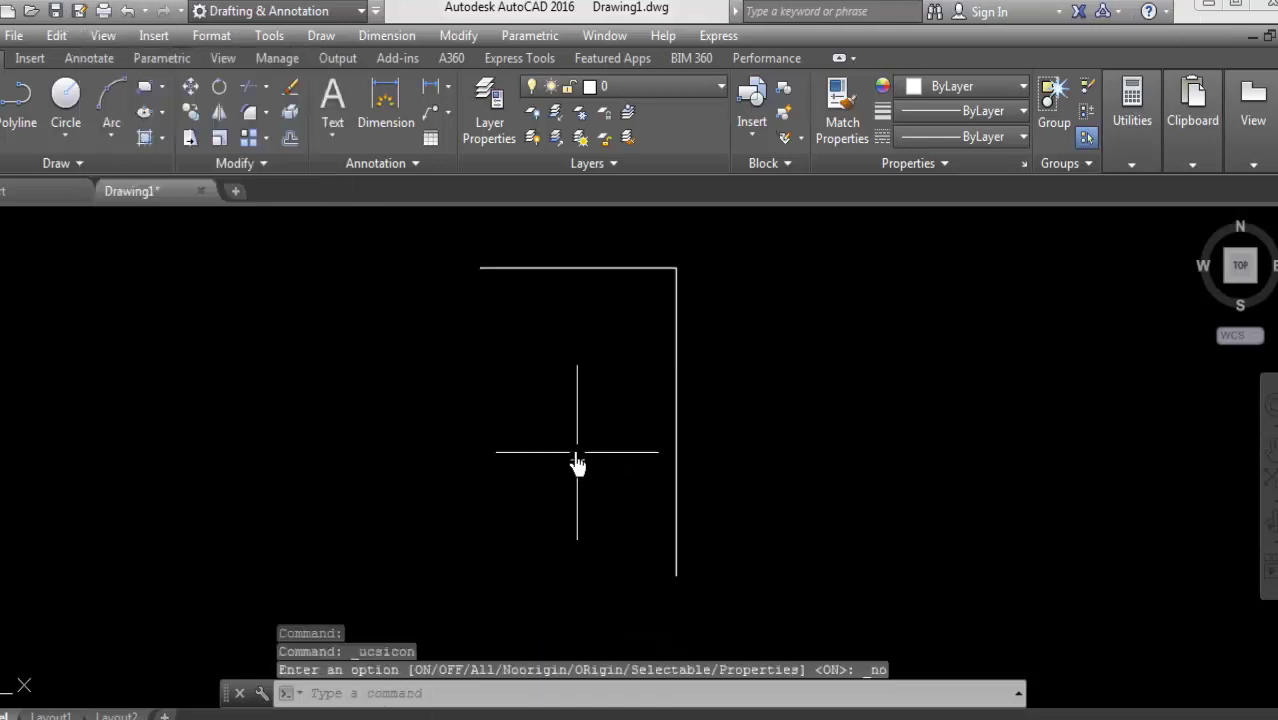
- Build the stepped bottom notch with an offset and further foot-length lines
{"action": "type", "text": "o"}
{"action": "key", "text": "Return"}
{"action": "left_click", "coordinate": [676, 576]}
{"action": "type", "text": "1"}
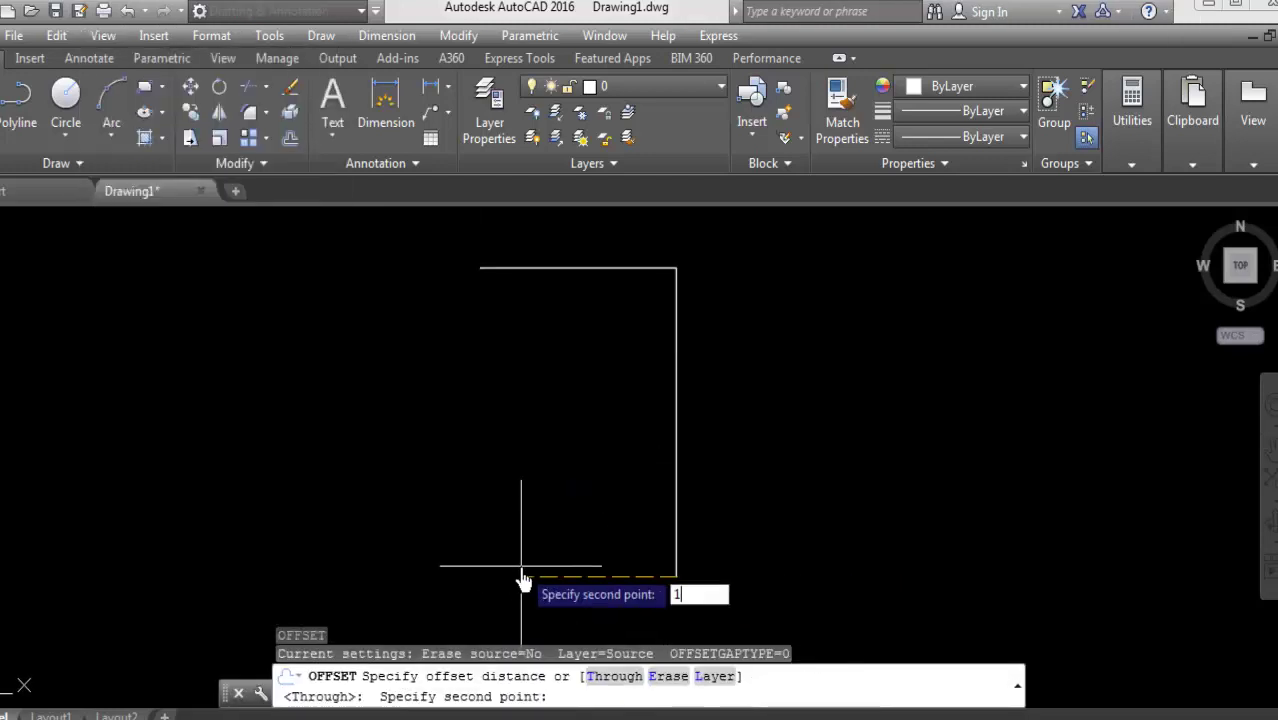
{"action": "key", "text": "Return"}
{"action": "key", "text": "Return"}
{"action": "type", "text": "l"}
{"action": "key", "text": "Return"}
{"action": "type", "text": "'"}
{"action": "key", "text": "Return"}
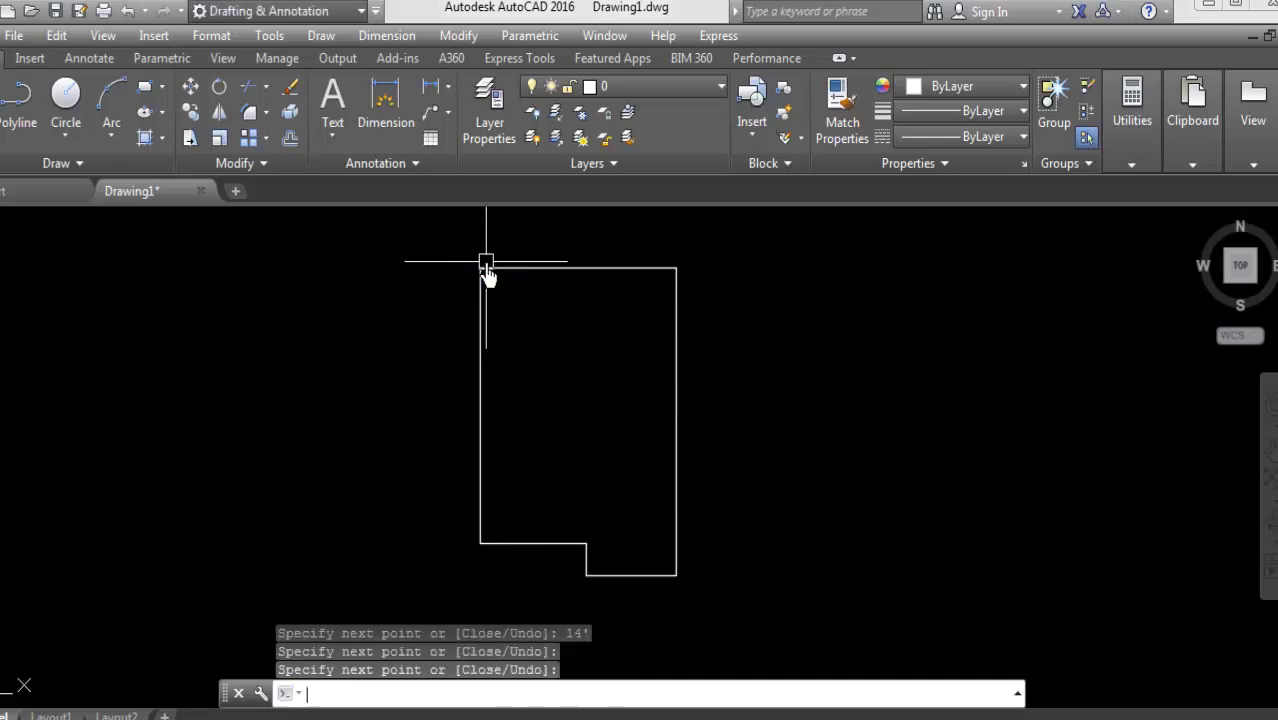
{"action": "type", "text": "dli"}
{"action": "key", "text": "Return"}
- Place the 38' dimension beside the right wall and the 34' dimension beside the left wall
{"action": "key", "text": "Return"}
{"action": "left_click", "coordinate": [565, 268]}
{"action": "left_click", "coordinate": [699, 320]}
{"action": "scroll", "coordinate": [513, 313], "scroll_direction": "up", "scroll_amount": 2}
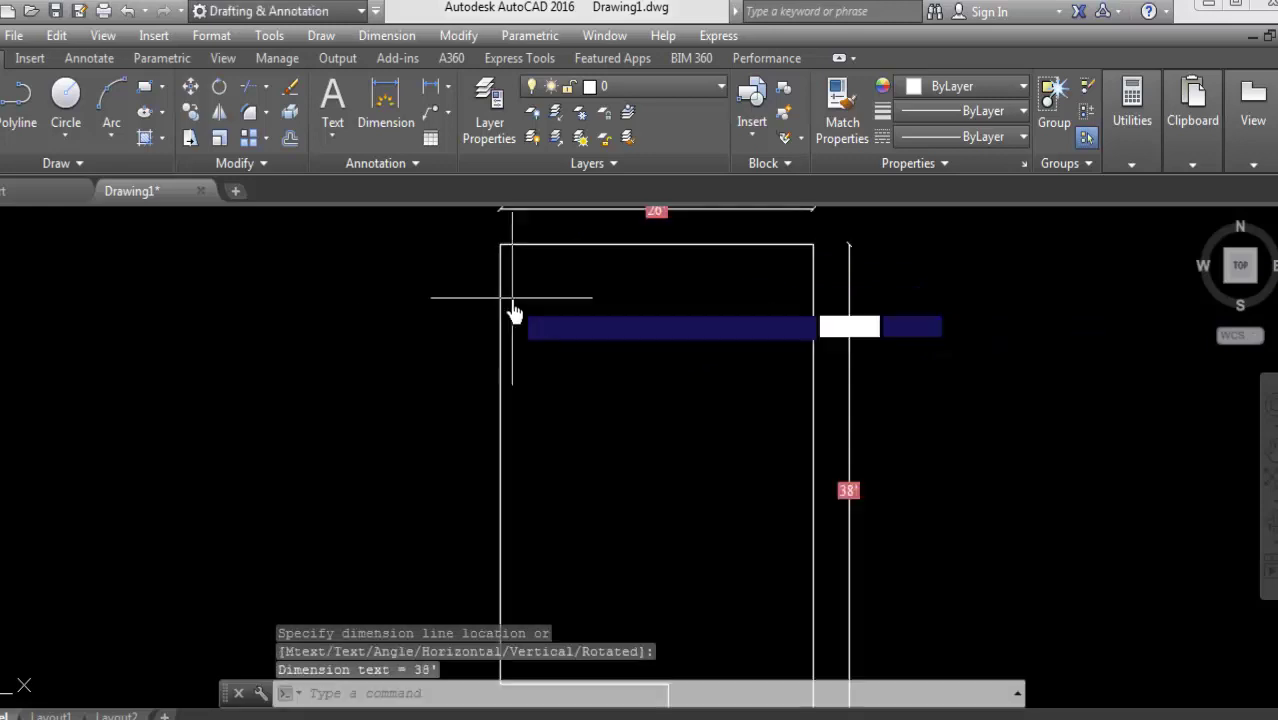
{"action": "key", "text": "Return"}
{"action": "key", "text": "Return"}
{"action": "middle_click_drag", "start_coordinate": [471, 286], "coordinate": [417, 118]}
{"action": "left_click", "coordinate": [516, 516]}
{"action": "key", "text": "Escape"}
{"action": "middle_click_drag", "start_coordinate": [528, 534], "coordinate": [476, 712]}
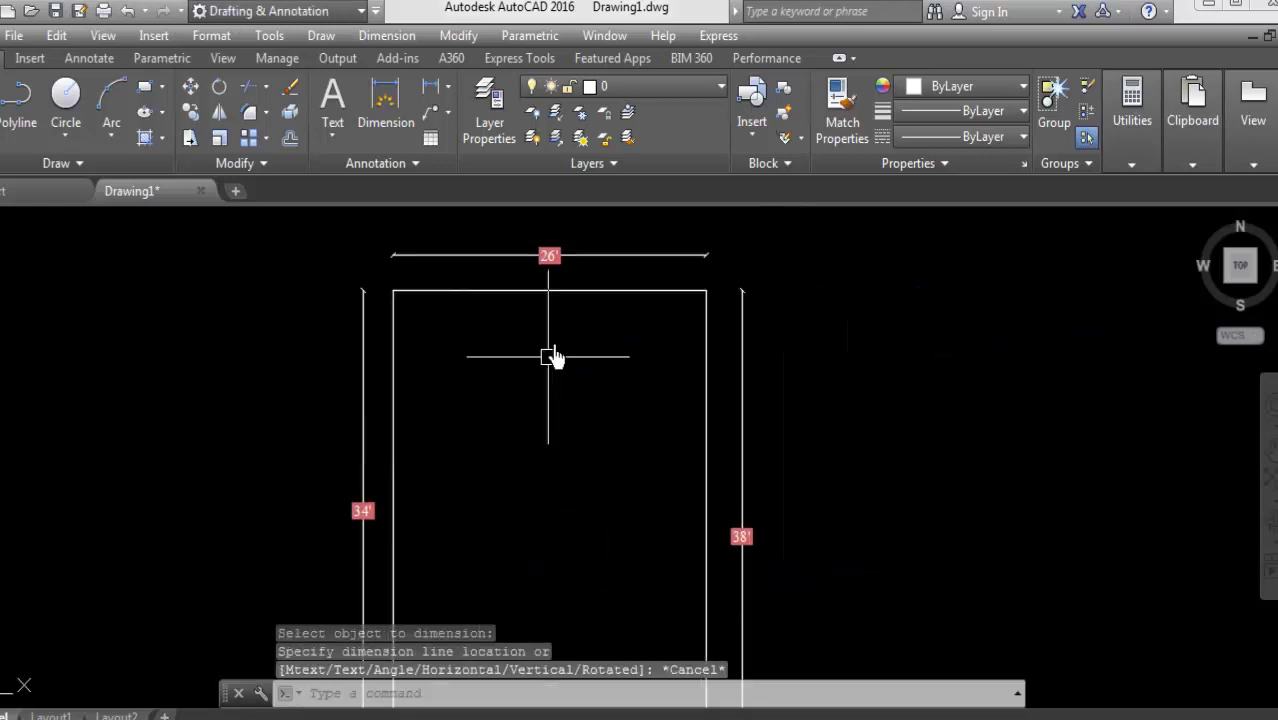
{"action": "middle_click_drag", "start_coordinate": [554, 358], "coordinate": [441, 354]}
{"action": "mouse_move", "coordinate": [434, 471]}
{"action": "middle_mouse_down"}
{"action": "mouse_move", "coordinate": [449, 417]}
{"action": "mouse_move", "coordinate": [479, 474]}
{"action": "middle_mouse_up"}
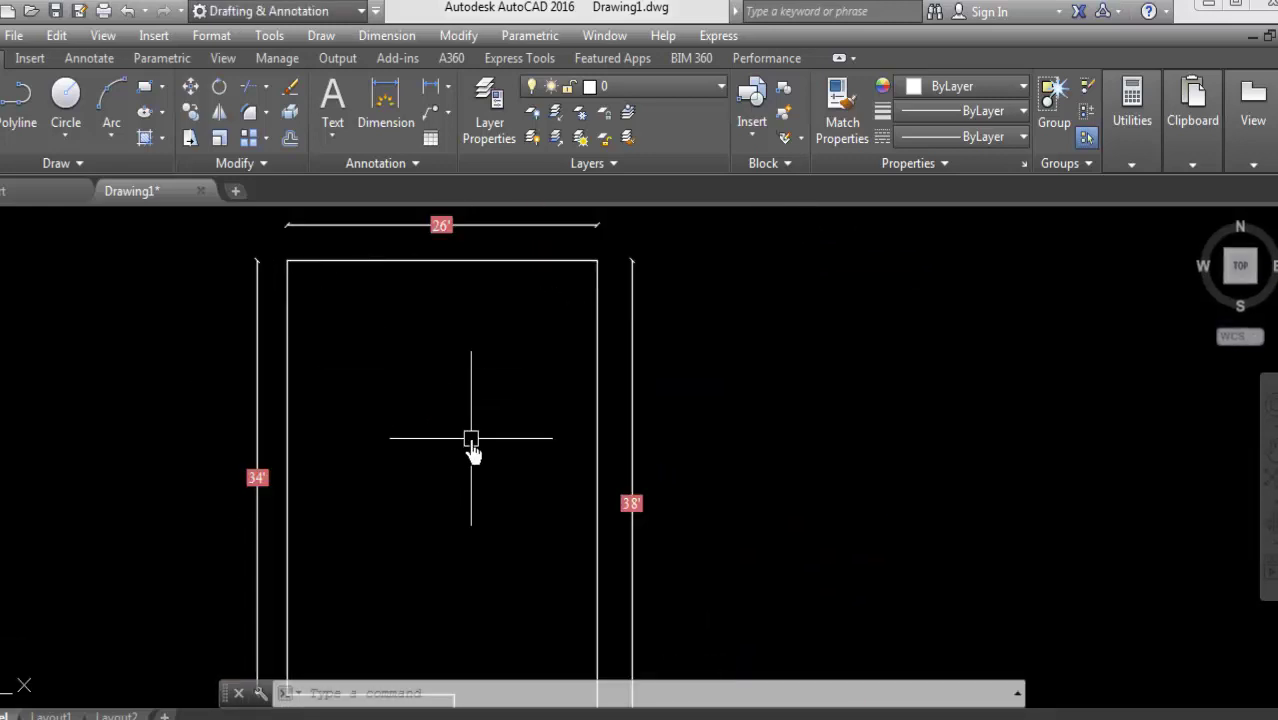
- Drop a started 5-unit offset and bring up the dimension style settings with D
{"action": "type", "text": "o"}
{"action": "key", "text": "Return"}
{"action": "type", "text": "5"}
{"action": "key", "text": "Escape"}
{"action": "type", "text": "d"}
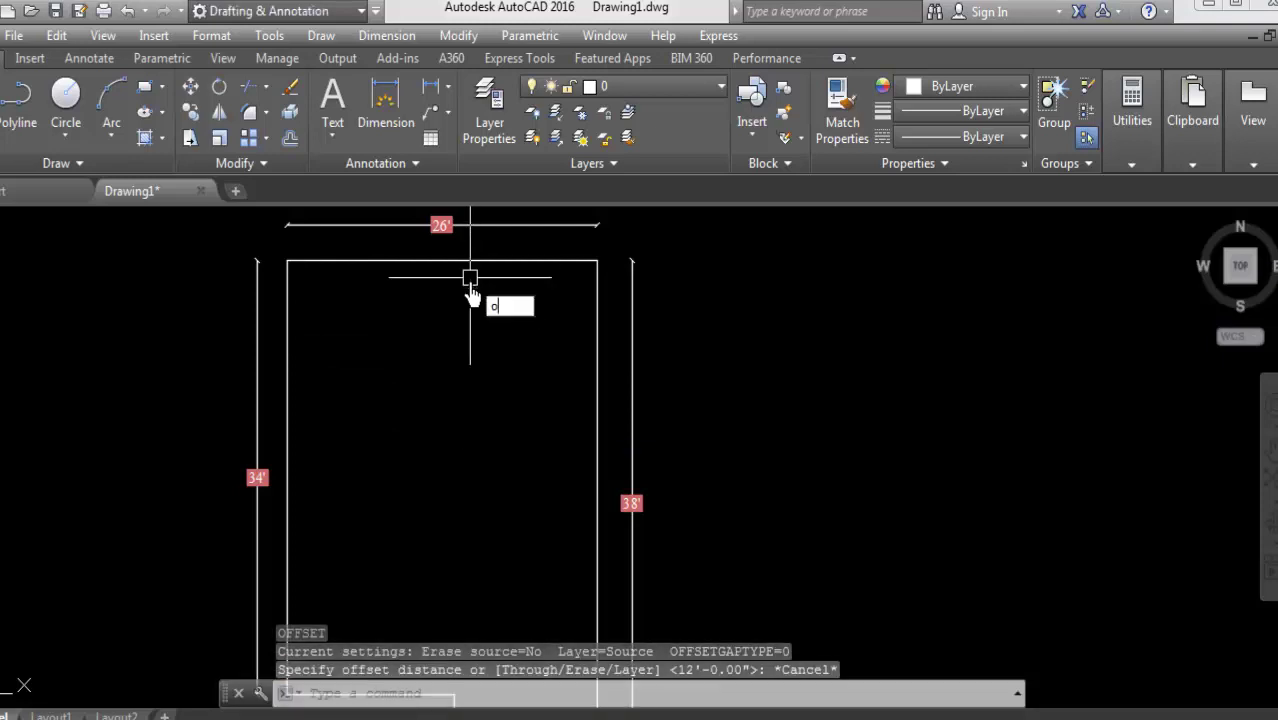
{"action": "key", "text": "Return"}
- Raise the text height of the Standard dimension style
{"action": "left_click", "coordinate": [832, 341]}
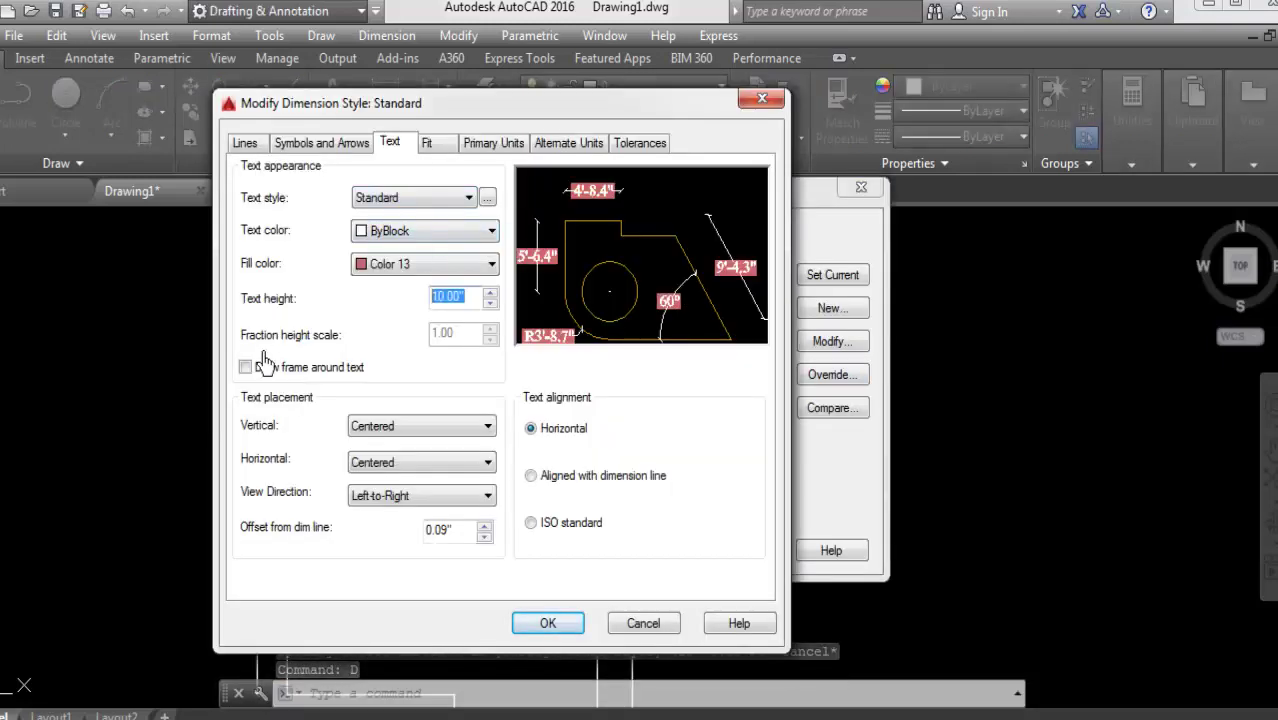
{"action": "left_click", "coordinate": [548, 623]}
{"action": "left_click", "coordinate": [745, 548]}
{"action": "scroll", "coordinate": [505, 365], "scroll_direction": "down", "scroll_amount": 2}
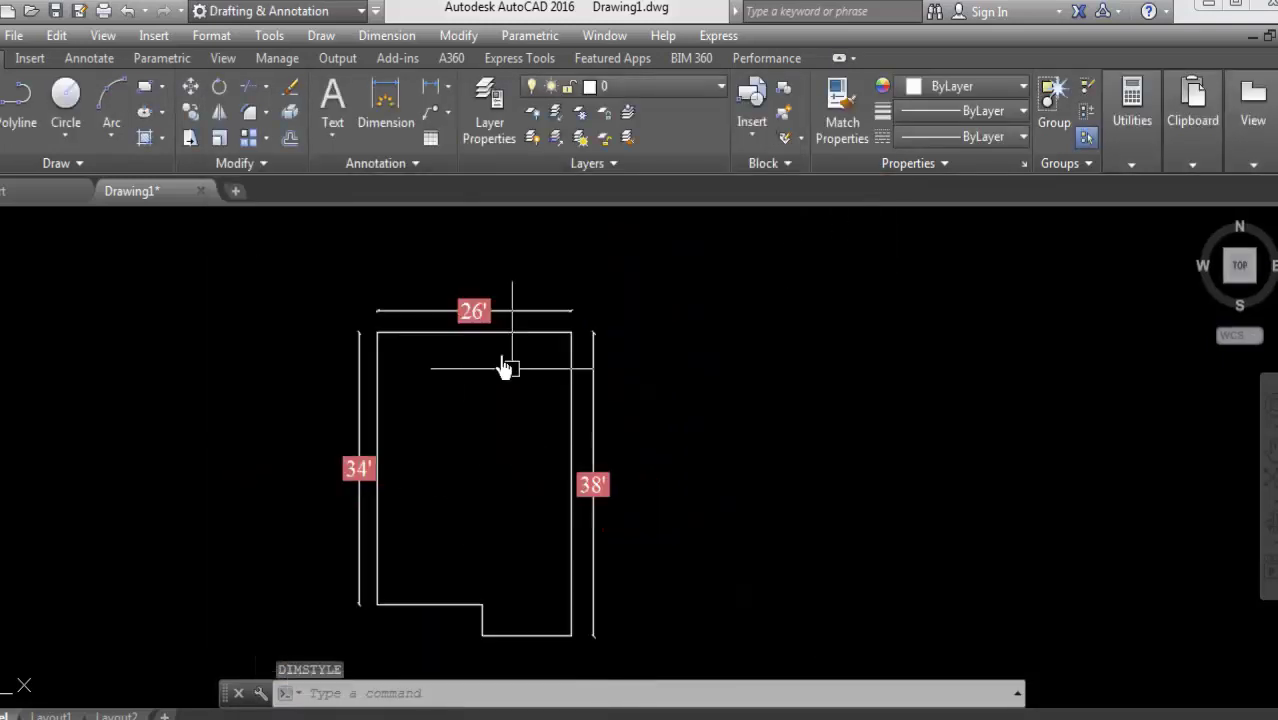
{"action": "scroll", "coordinate": [472, 310], "scroll_direction": "up", "scroll_amount": 3}
- Move the 26' dimension up, the 34' left and the 38' right, away from the walls
{"action": "left_click", "coordinate": [468, 311]}
{"action": "left_click", "coordinate": [190, 87]}
{"action": "left_click", "coordinate": [813, 371]}
{"action": "key", "text": "space"}
{"action": "left_click", "coordinate": [286, 486]}
{"action": "left_click", "coordinate": [599, 543]}
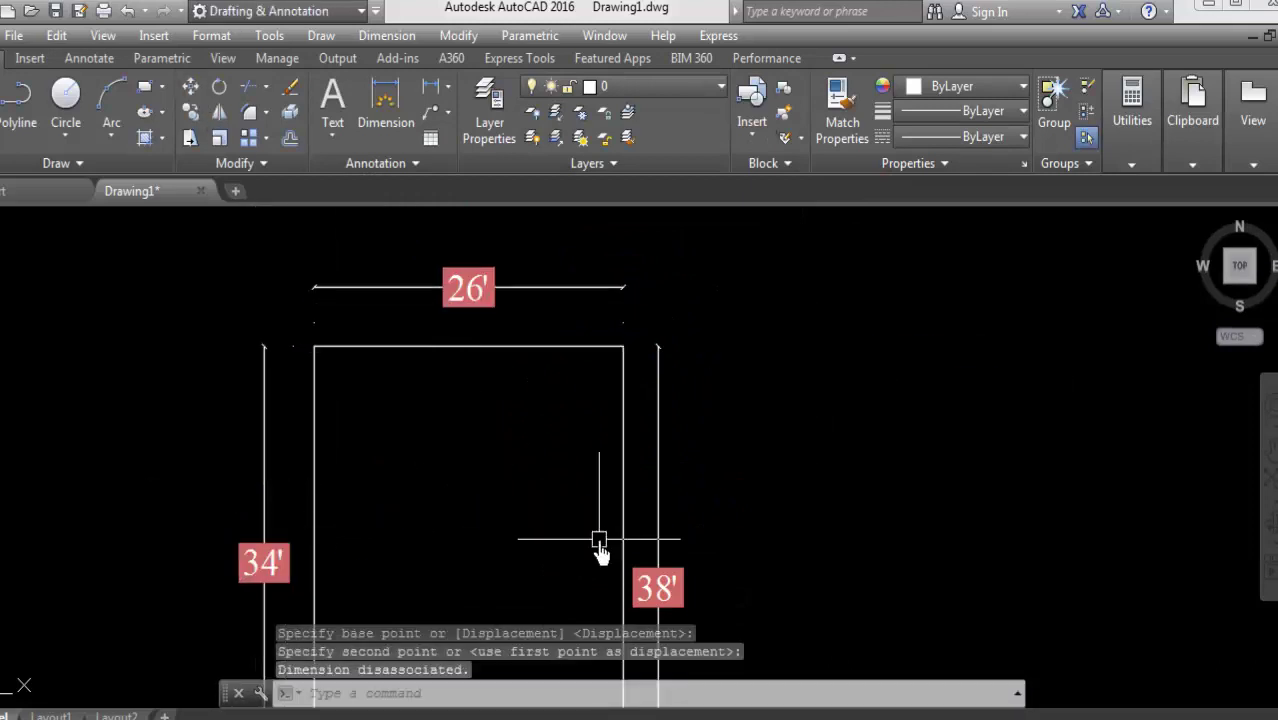
{"action": "middle_click_drag", "start_coordinate": [666, 551], "coordinate": [673, 470]}
{"action": "left_click", "coordinate": [714, 470]}
{"action": "left_click", "coordinate": [730, 371]}
{"action": "scroll", "coordinate": [698, 330], "scroll_direction": "down", "scroll_amount": 2}
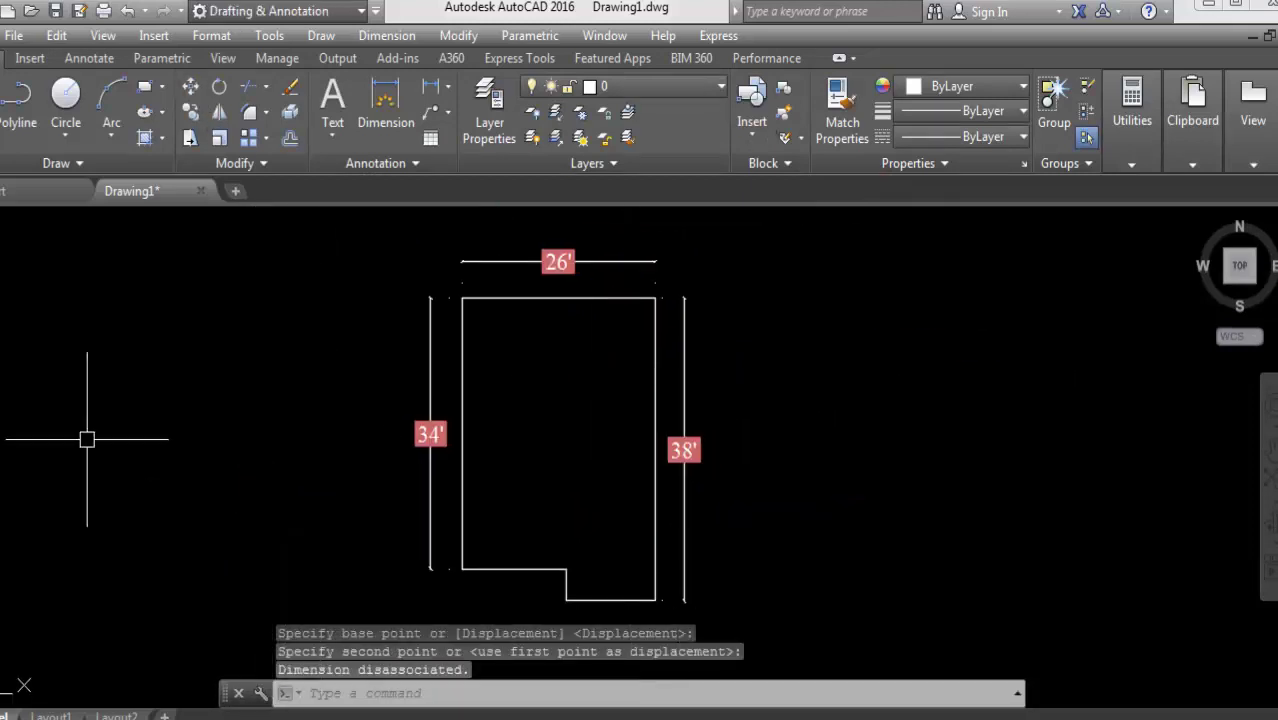
{"action": "middle_click_drag", "start_coordinate": [511, 417], "coordinate": [386, 422]}
- Offset the outline inward by 5 to give the outer walls thickness
{"action": "type", "text": "o"}
{"action": "key", "text": "Return"}
{"action": "type", "text": "5"}
{"action": "key", "text": "Return"}
{"action": "left_click", "coordinate": [447, 293]}
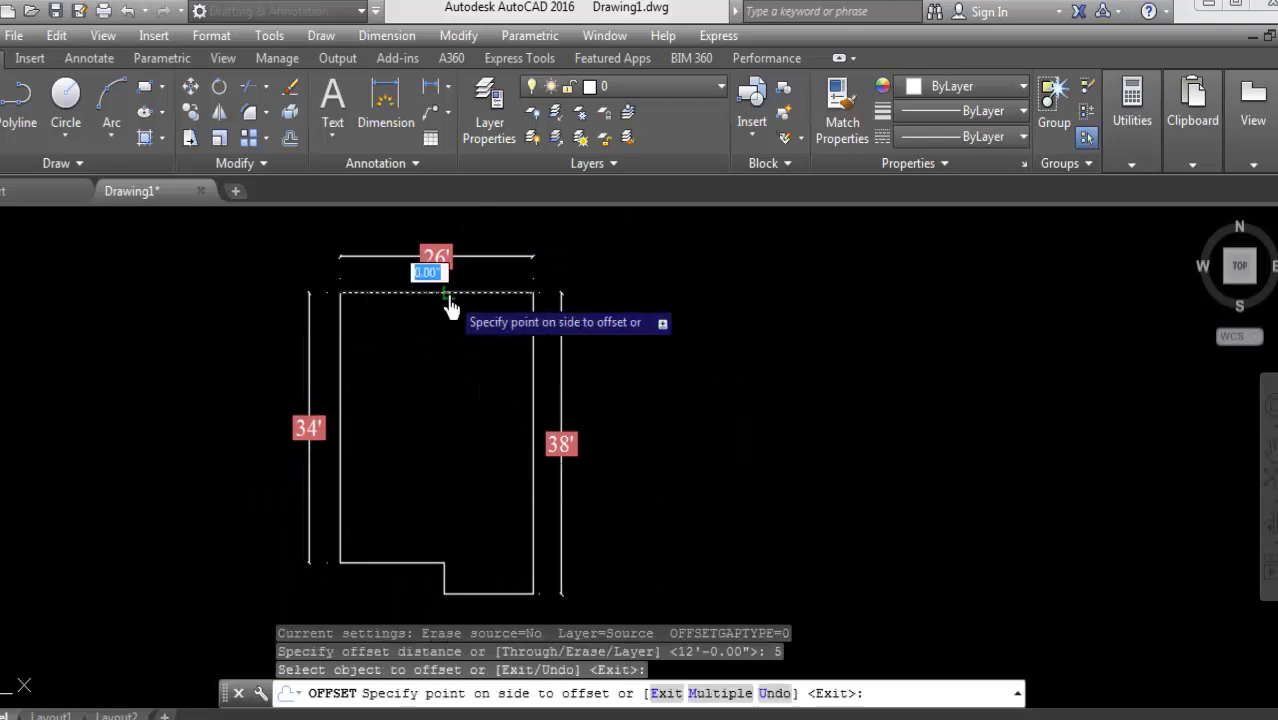
{"action": "scroll", "coordinate": [500, 600], "scroll_direction": "up", "scroll_amount": 3}
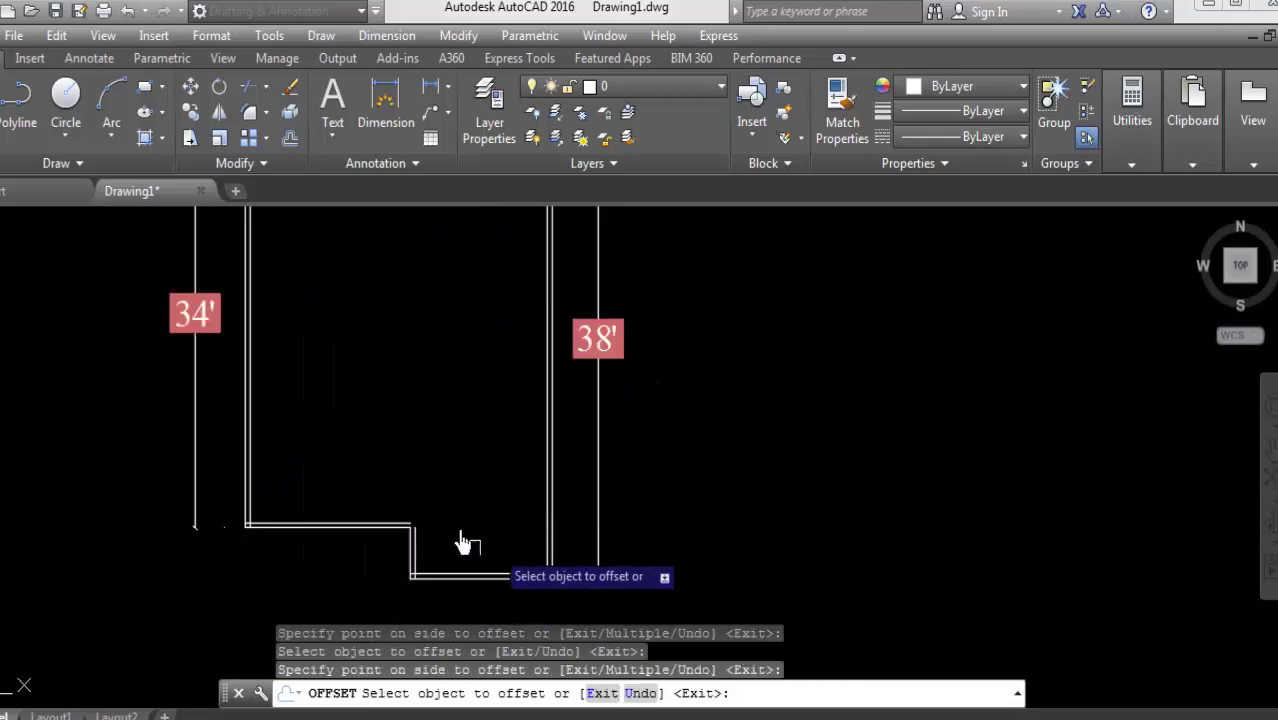
{"action": "scroll", "coordinate": [356, 440], "scroll_direction": "up", "scroll_amount": 2}
- Offset interior wall lines by 12', 2' and 5 to lay out partitions
{"action": "key", "text": "Return"}
{"action": "key", "text": "Return"}
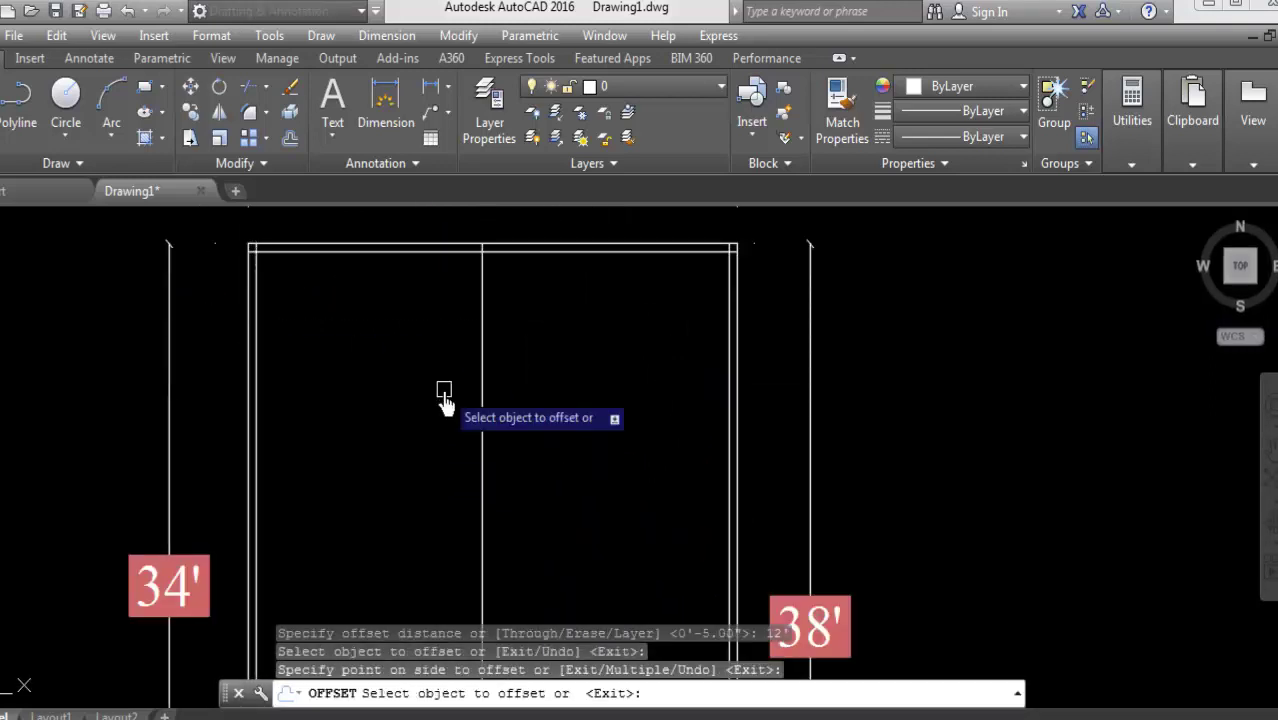
{"action": "type", "text": "11'"}
{"action": "key", "text": "Return"}
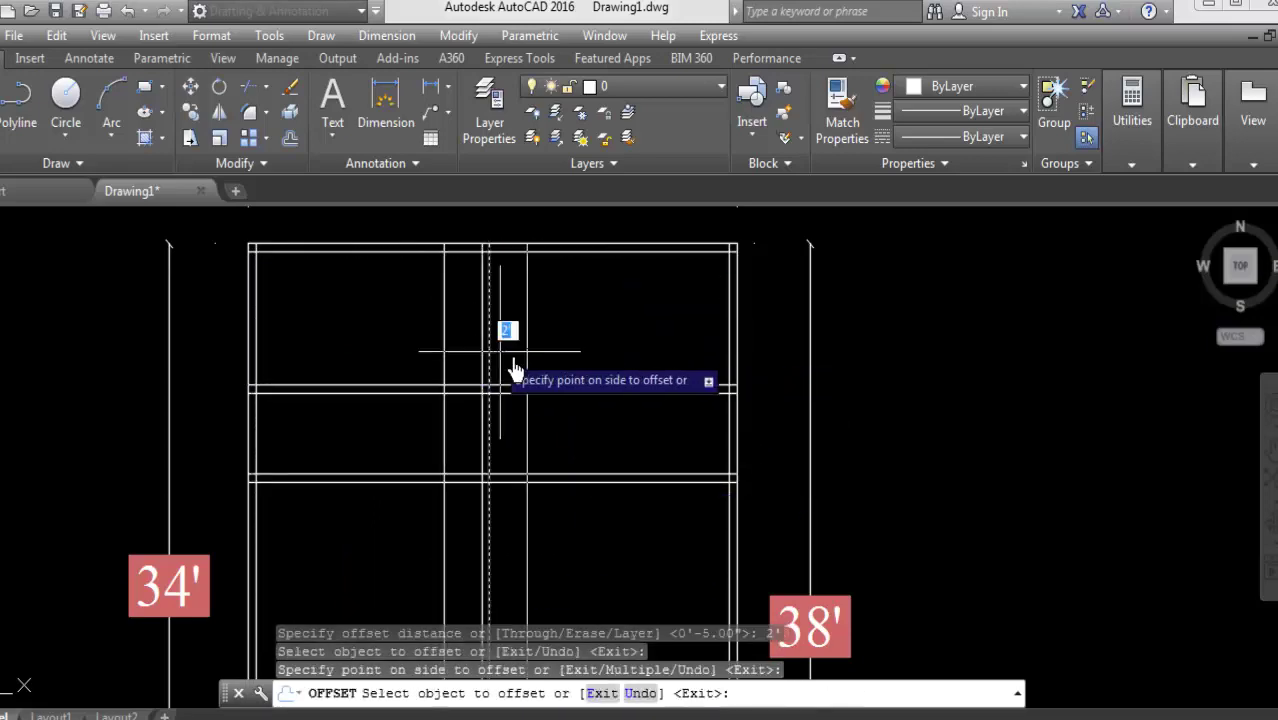
{"action": "type", "text": "5"}
{"action": "key", "text": "Return"}
{"action": "left_click", "coordinate": [446, 363]}
{"action": "left_click", "coordinate": [425, 378]}
{"action": "type", "text": "tr"}
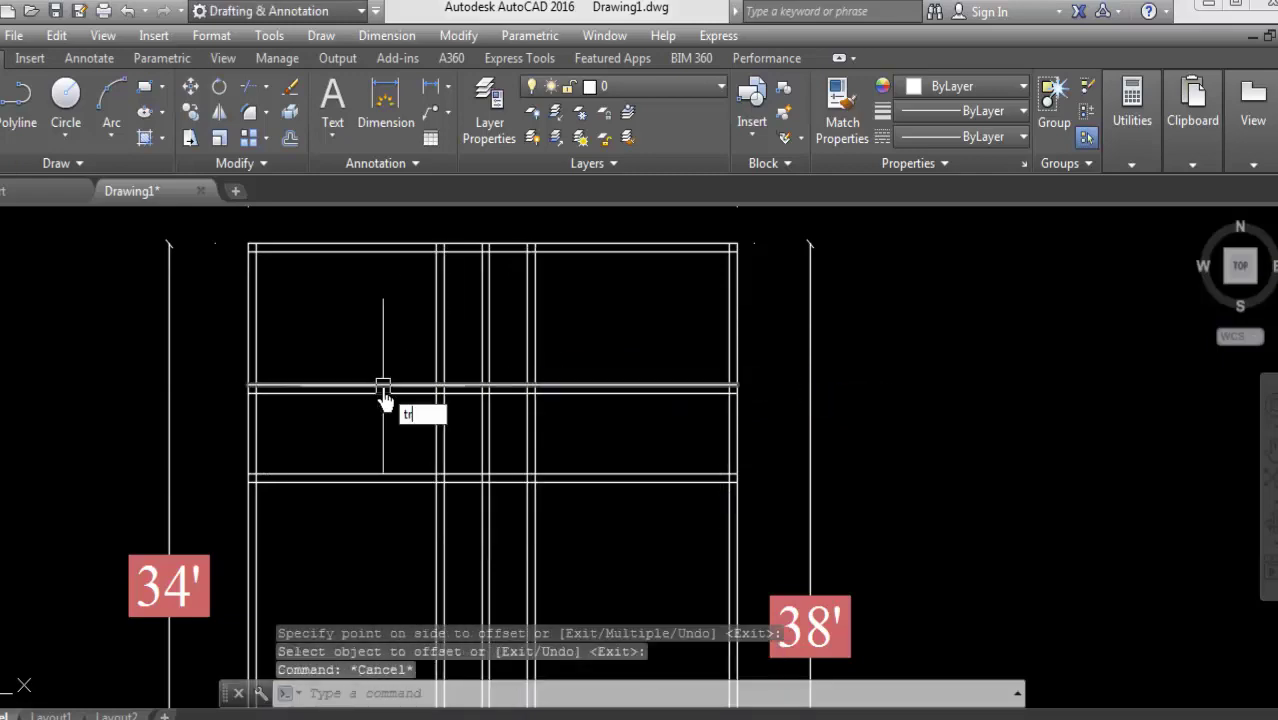
- Trim the overlapping wall segments at the interior junctions and inner rectangle
{"action": "key", "text": "Return"}
{"action": "key", "text": "Return"}
{"action": "left_click", "coordinate": [474, 362]}
{"action": "left_click", "coordinate": [462, 305]}
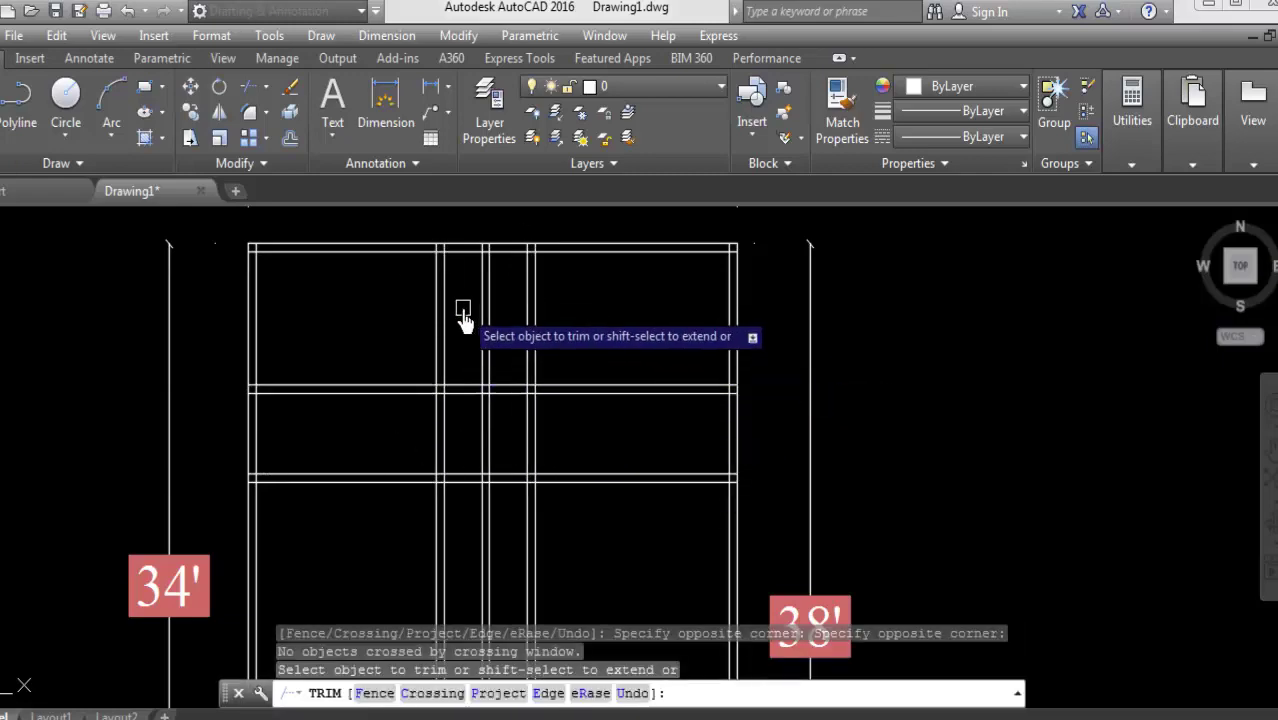
{"action": "left_click", "coordinate": [481, 437]}
{"action": "left_click", "coordinate": [510, 476]}
{"action": "middle_click_drag", "start_coordinate": [571, 342], "coordinate": [577, 297]}
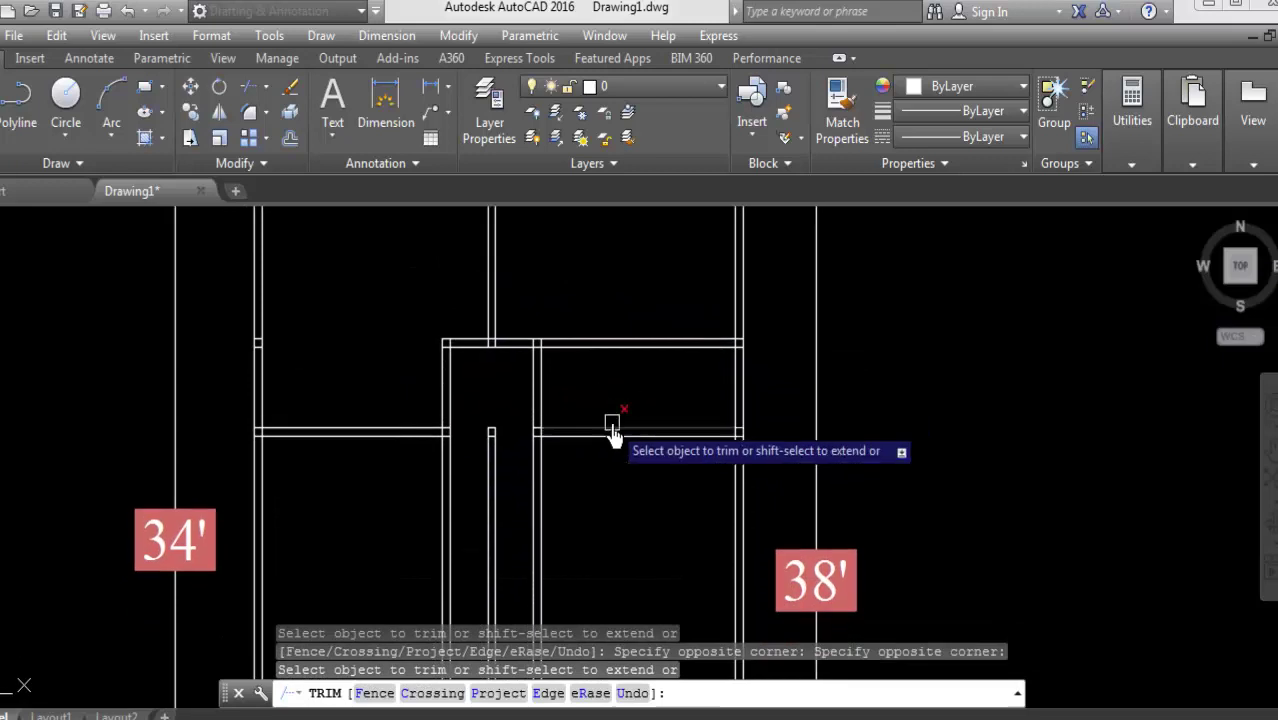
{"action": "key", "text": "Escape"}
- Erase the extra inner vertical wall lines
{"action": "left_click", "coordinate": [525, 420]}
{"action": "left_click", "coordinate": [474, 465]}
{"action": "key", "text": "Delete"}
{"action": "middle_click_drag", "start_coordinate": [413, 516], "coordinate": [363, 511]}
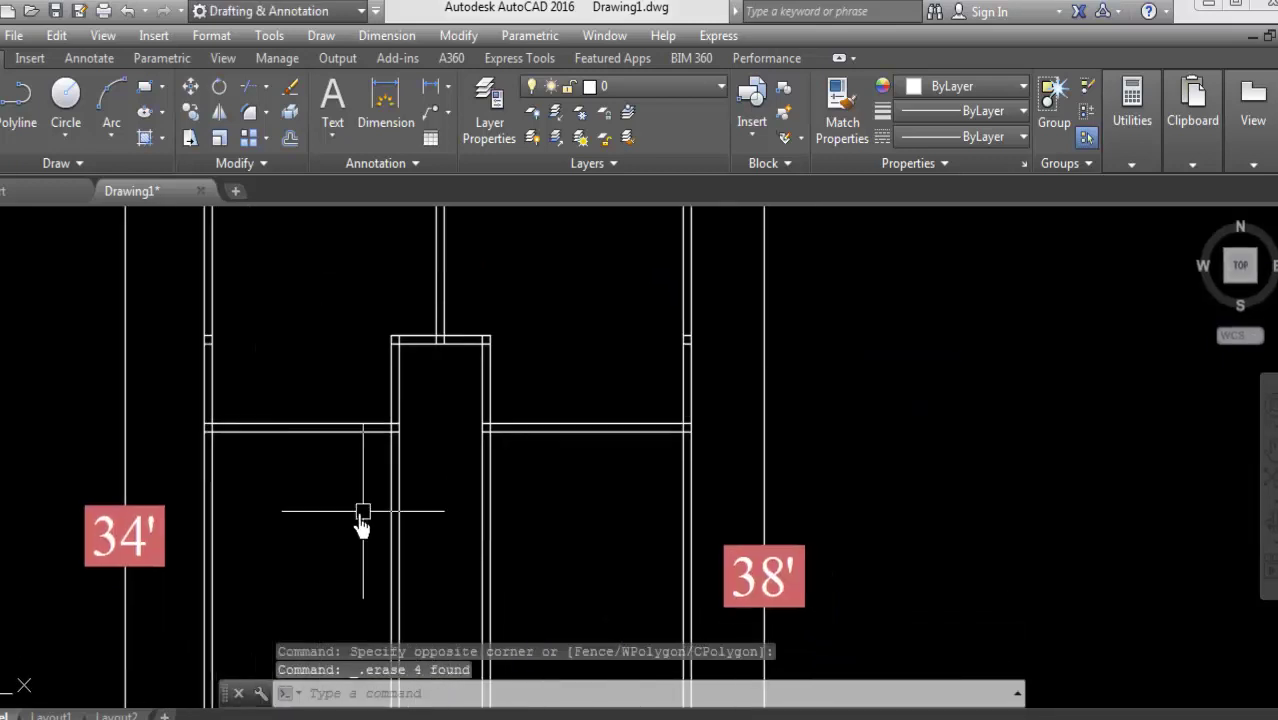
{"action": "scroll", "coordinate": [362, 520], "scroll_direction": "down", "scroll_amount": 2}
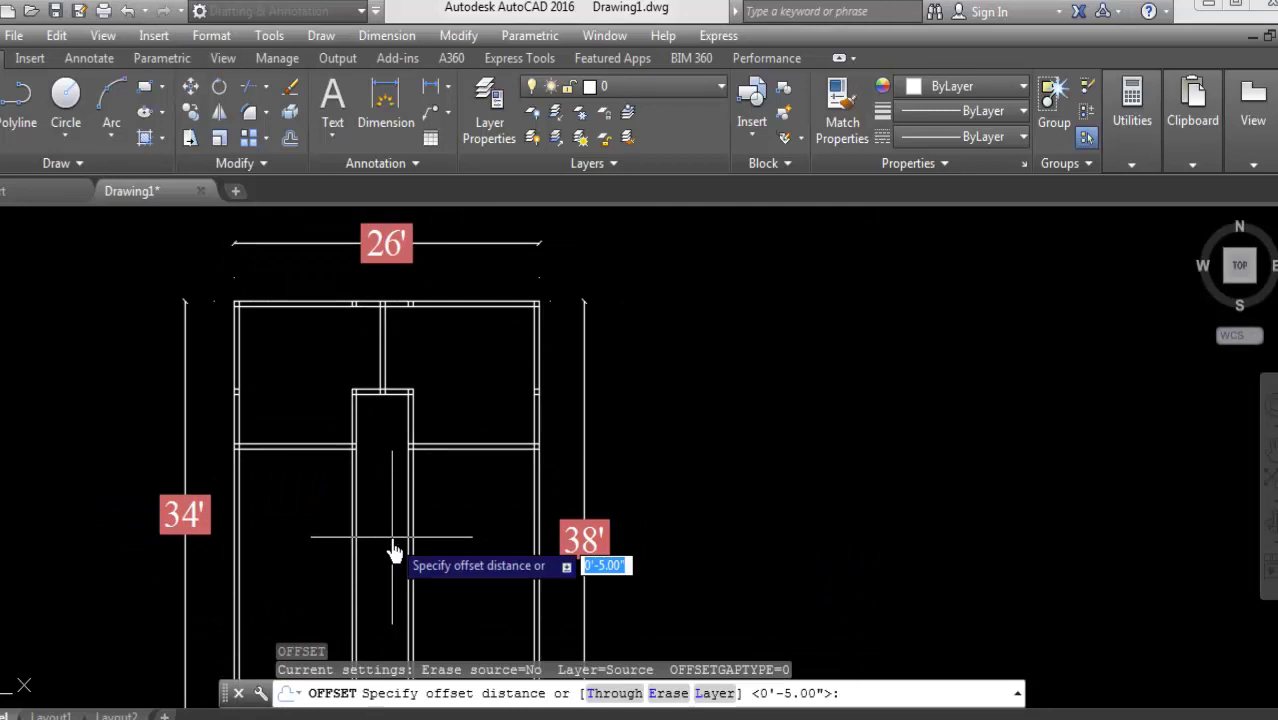
- Add new walls in the left room, offset by 11' and 3'
{"action": "type", "text": "1'"}
{"action": "key", "text": "Return"}
{"action": "left_click", "coordinate": [323, 449]}
{"action": "left_click", "coordinate": [323, 480]}
{"action": "middle_click_drag", "start_coordinate": [318, 535], "coordinate": [395, 395]}
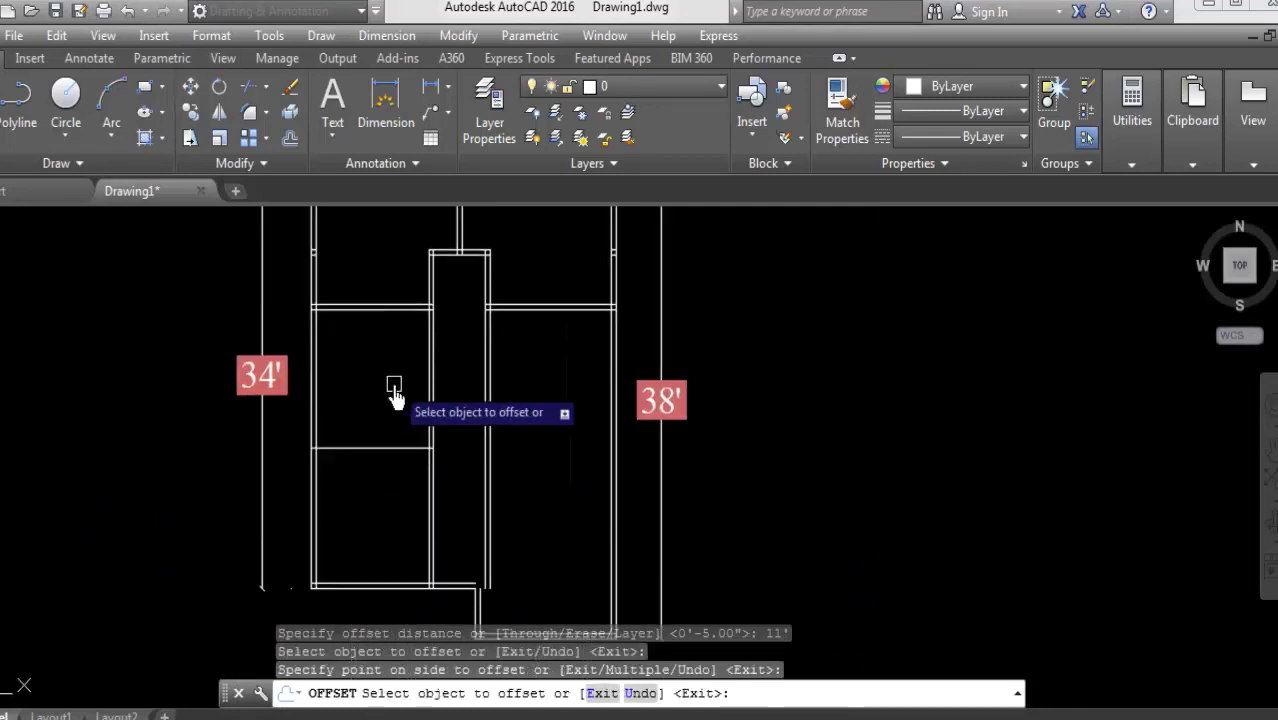
{"action": "scroll", "coordinate": [323, 568], "scroll_direction": "down", "scroll_amount": 1}
{"action": "key", "text": "Return"}
{"action": "key", "text": "Return"}
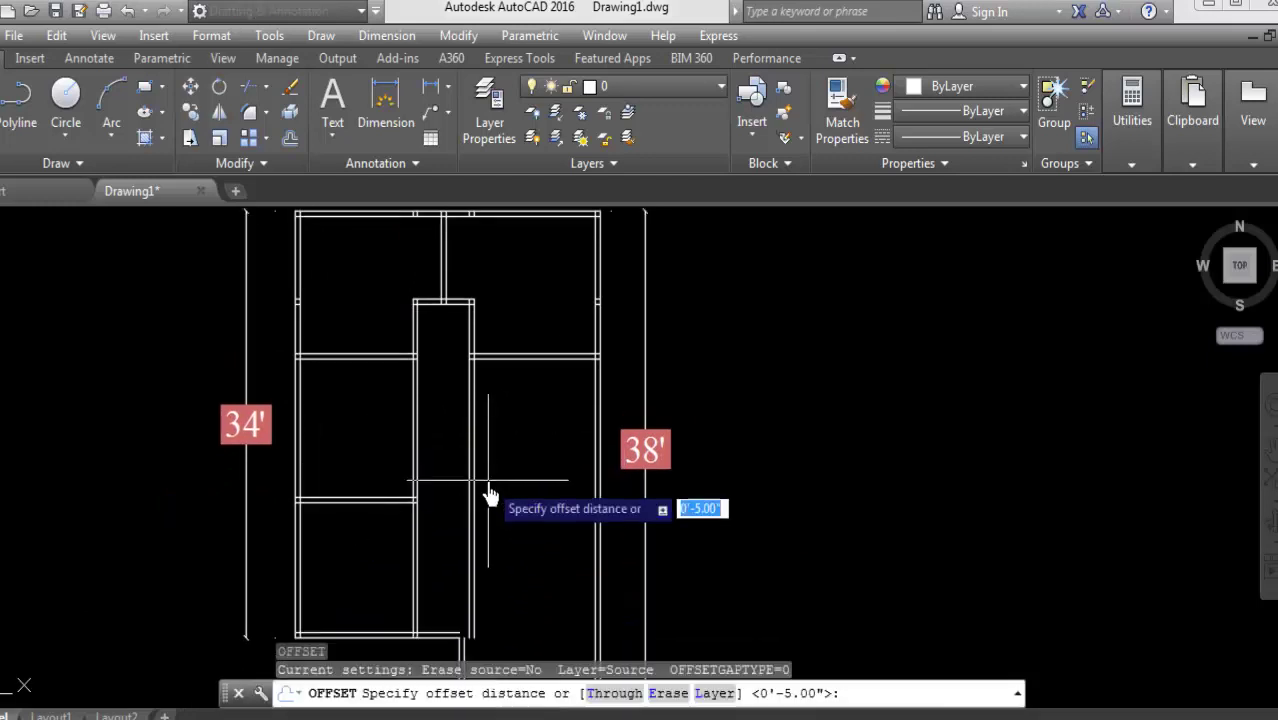
{"action": "type", "text": "3'"}
{"action": "key", "text": "Return"}
{"action": "scroll", "coordinate": [440, 318], "scroll_direction": "up", "scroll_amount": 2}
{"action": "key", "text": "Return"}
{"action": "key", "text": "Return"}
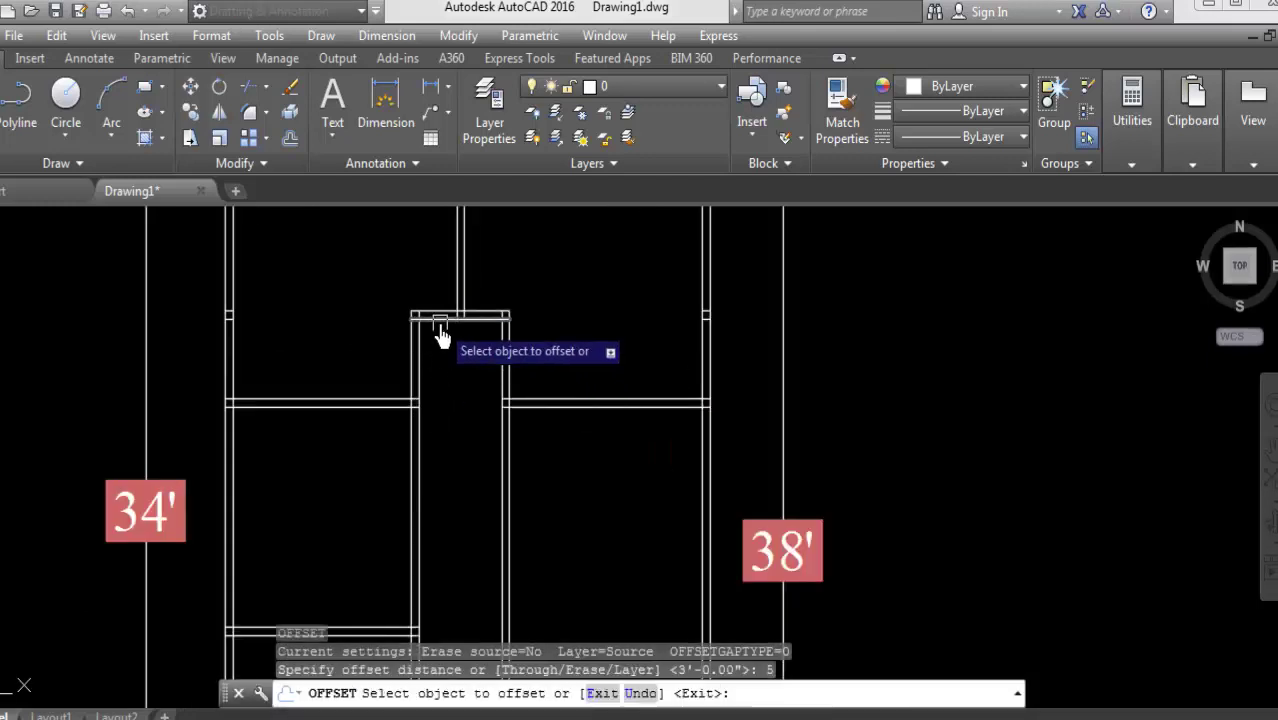
- Trim the inner lines of the central passage to open a doorway
{"action": "type", "text": "tr"}
{"action": "key", "text": "Return"}
{"action": "key", "text": "Return"}
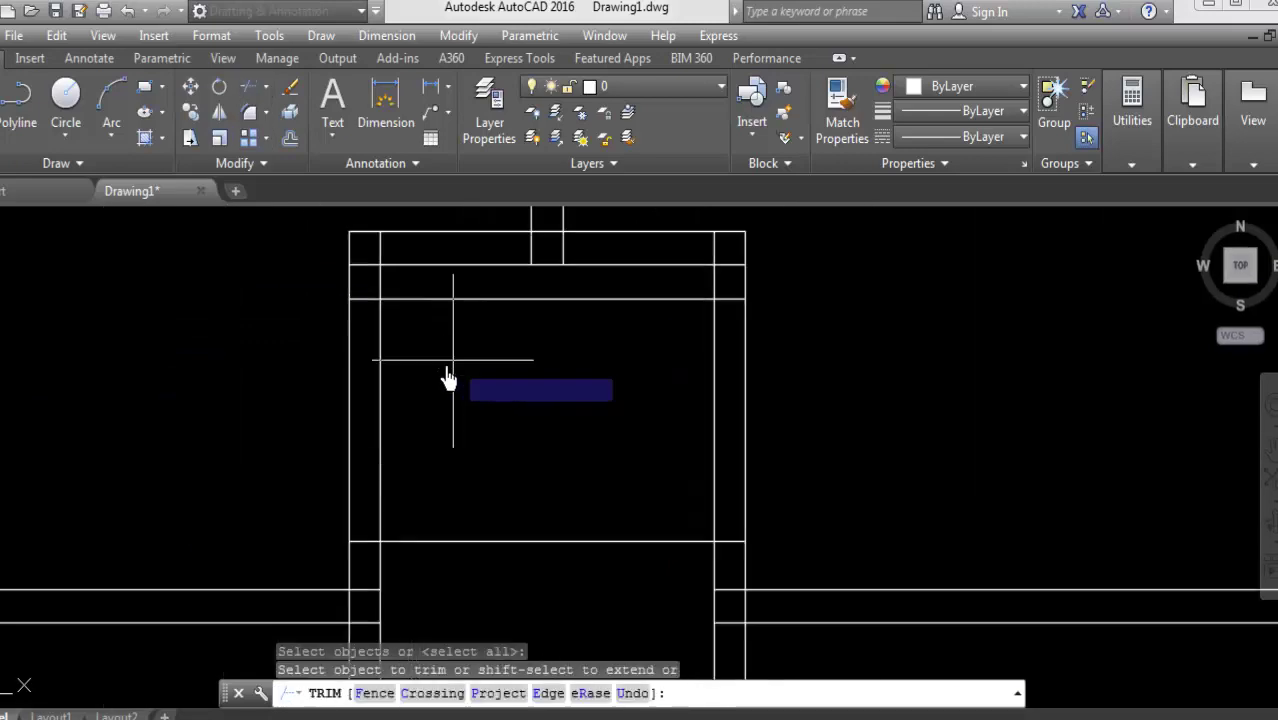
{"action": "left_click_drag", "start_coordinate": [608, 394], "coordinate": [756, 414]}
{"action": "scroll", "coordinate": [522, 563], "scroll_direction": "up", "scroll_amount": 2}
{"action": "key", "text": "Escape"}
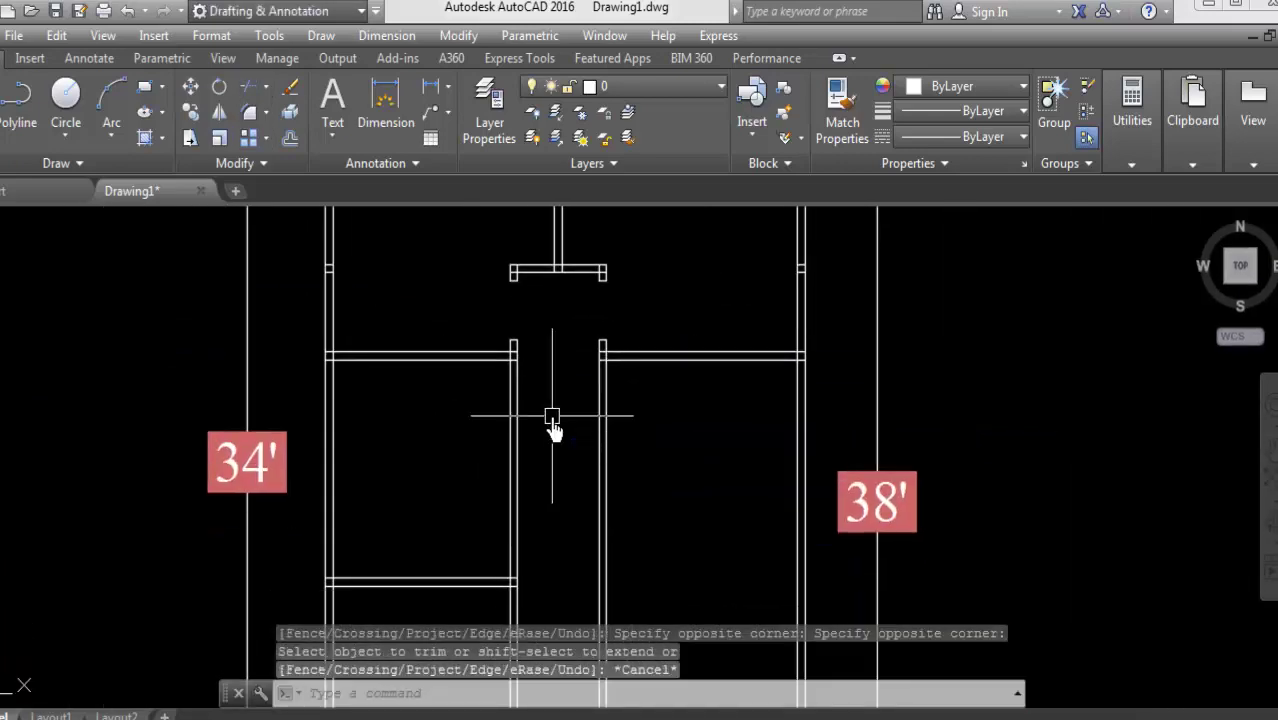
- Add a horizontal wall line in the left bay and trim the central walls for another opening
{"action": "key", "text": "o"}
{"action": "key", "text": "Return"}
{"action": "key", "text": "Return"}
{"action": "left_click", "coordinate": [468, 360]}
{"action": "left_click", "coordinate": [545, 436]}
{"action": "type", "text": "tr"}
{"action": "key", "text": "Return"}
{"action": "key", "text": "Return"}
{"action": "left_click_drag", "start_coordinate": [547, 395], "coordinate": [500, 405]}
{"action": "scroll", "coordinate": [456, 465], "scroll_direction": "down", "scroll_amount": 2}
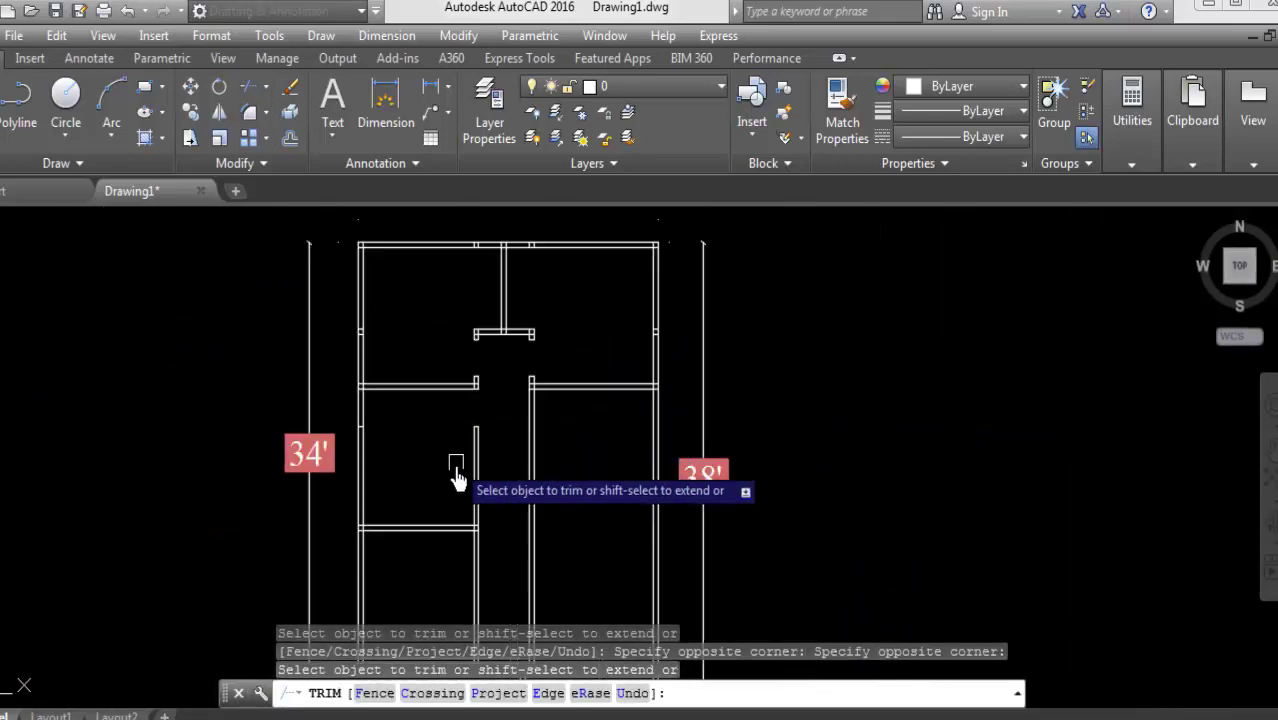
{"action": "key", "text": "Escape"}
- Offset the right-room vertical wall line by 5 and trim it near the room
{"action": "key", "text": "o"}
{"action": "key", "text": "Return"}
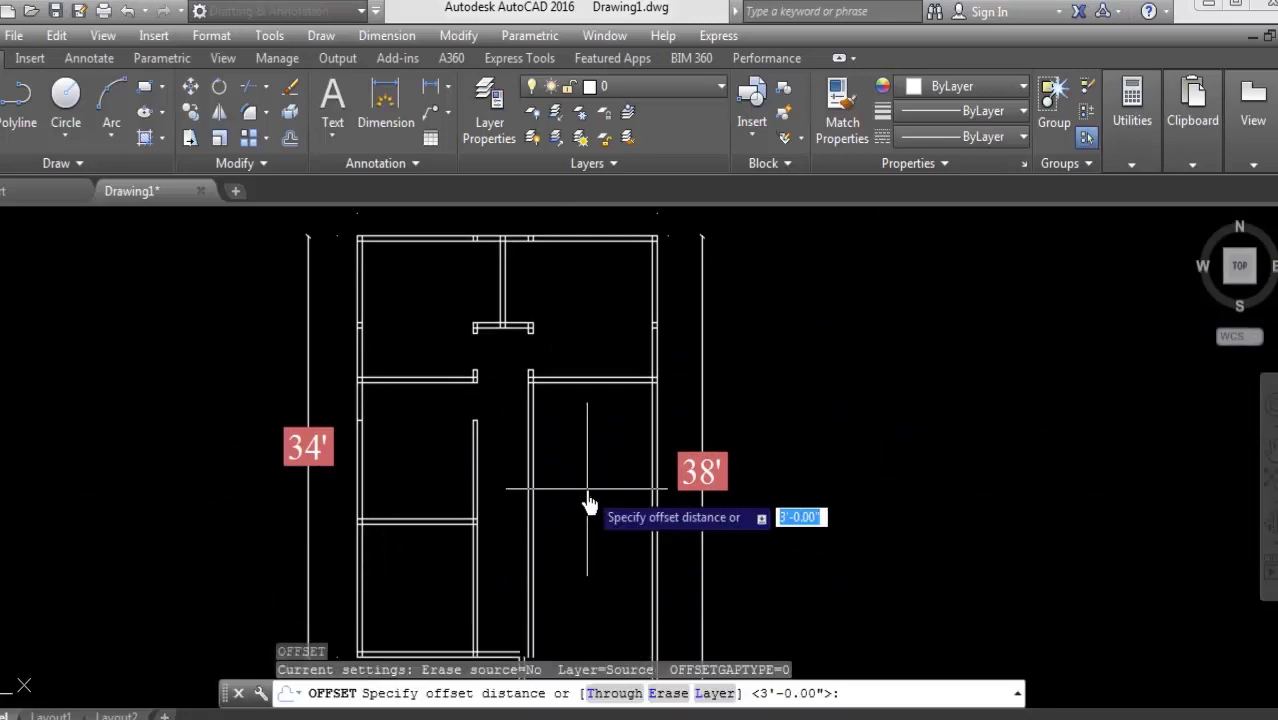
{"action": "type", "text": "5"}
{"action": "key", "text": "Return"}
{"action": "left_click", "coordinate": [571, 453]}
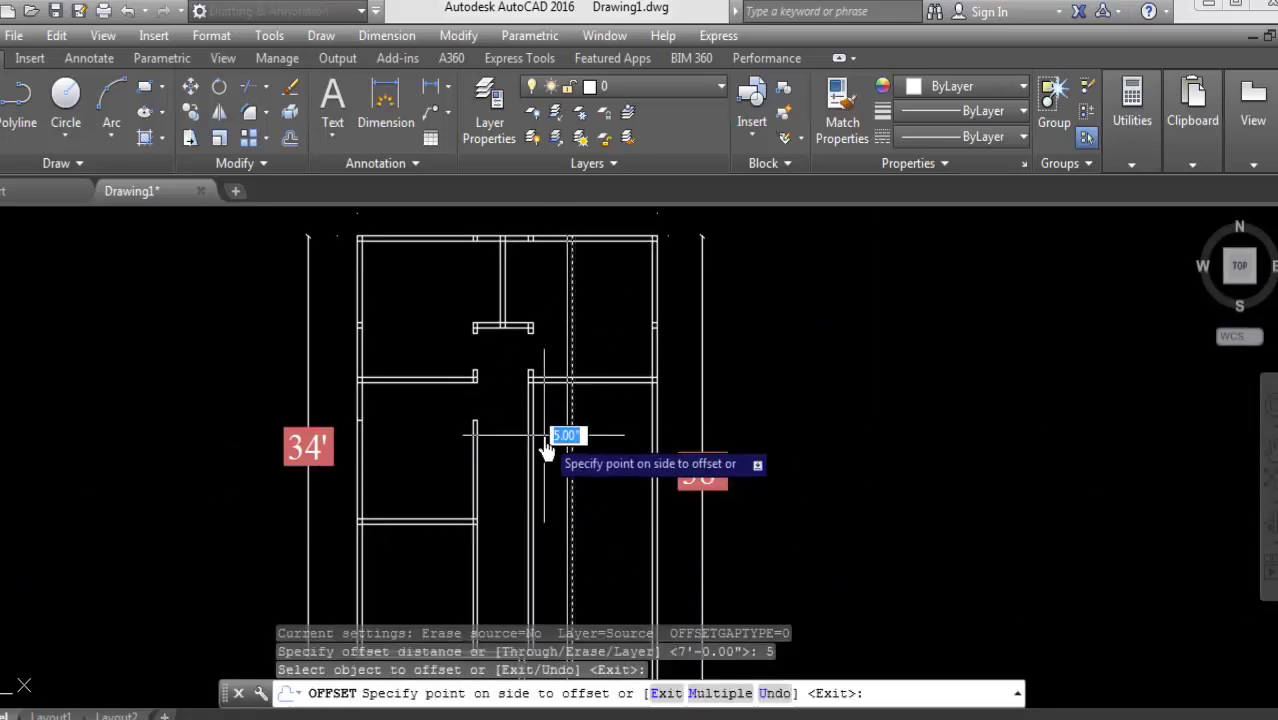
{"action": "left_click", "coordinate": [288, 118]}
{"action": "left_click_drag", "start_coordinate": [538, 480], "coordinate": [518, 500]}
{"action": "key", "text": "Escape"}
- Offset another wall line to make a parallel wall line just below it
{"action": "key", "text": "o"}
{"action": "key", "text": "Return"}
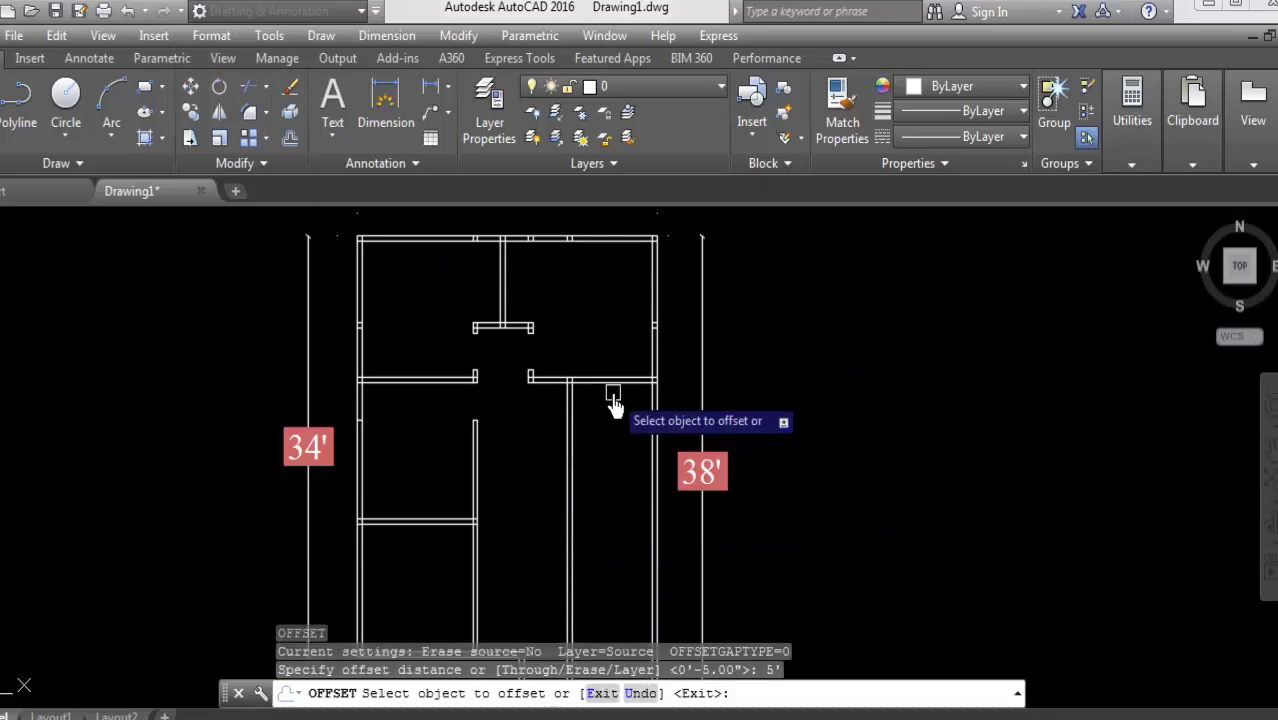
{"action": "left_click", "coordinate": [620, 452]}
{"action": "left_click", "coordinate": [614, 522]}
{"action": "key", "text": "Return"}
{"action": "key", "text": "Return"}
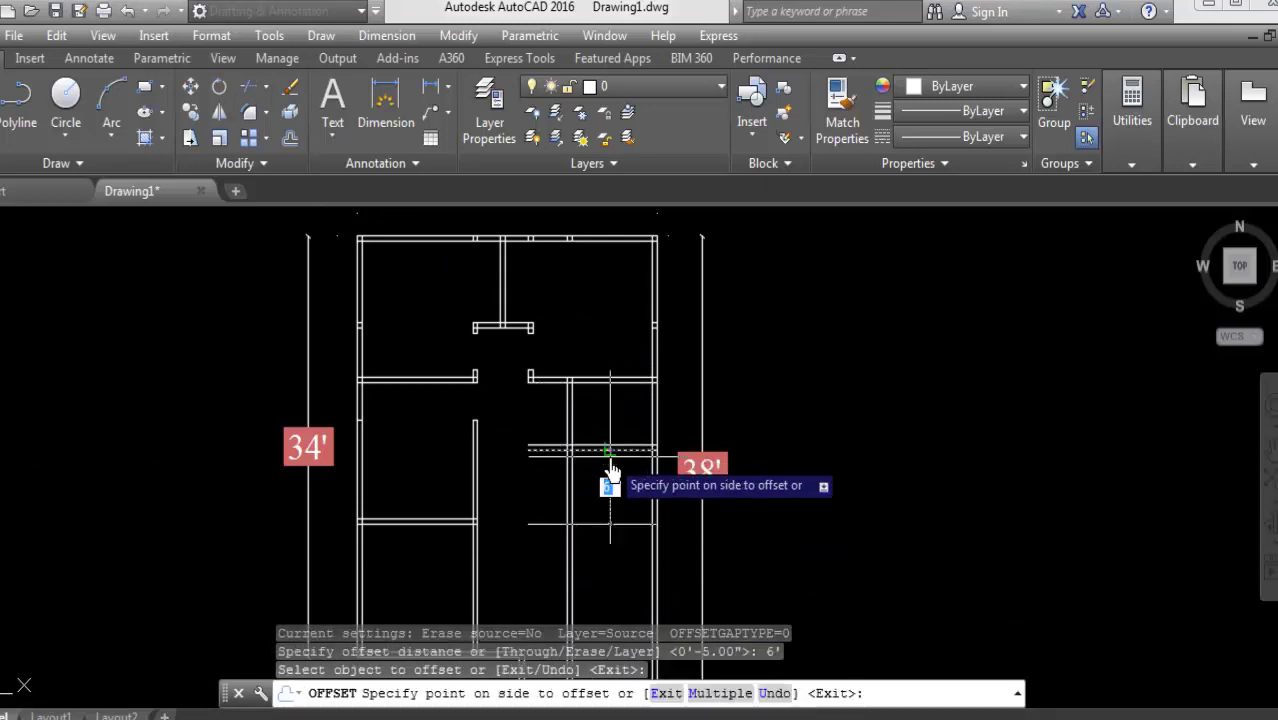
{"action": "type", "text": "5"}
{"action": "key", "text": "Return"}
{"action": "key", "text": "Escape"}
{"action": "key", "text": "Escape"}
- Trim the crossing ends of the new wall lines with a trim window
{"action": "type", "text": "tr"}
{"action": "key", "text": "Return"}
{"action": "key", "text": "Return"}
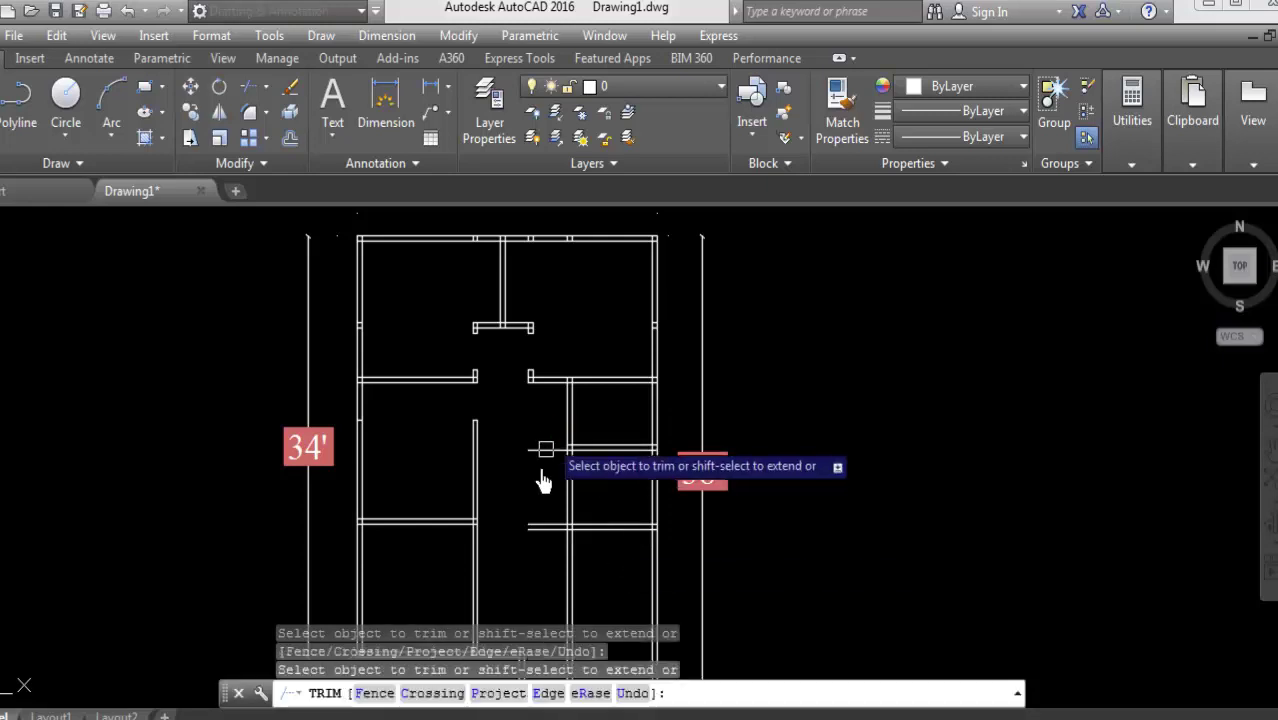
{"action": "left_click", "coordinate": [546, 446]}
{"action": "middle_click_drag", "start_coordinate": [550, 545], "coordinate": [502, 522]}
{"action": "left_click", "coordinate": [530, 520]}
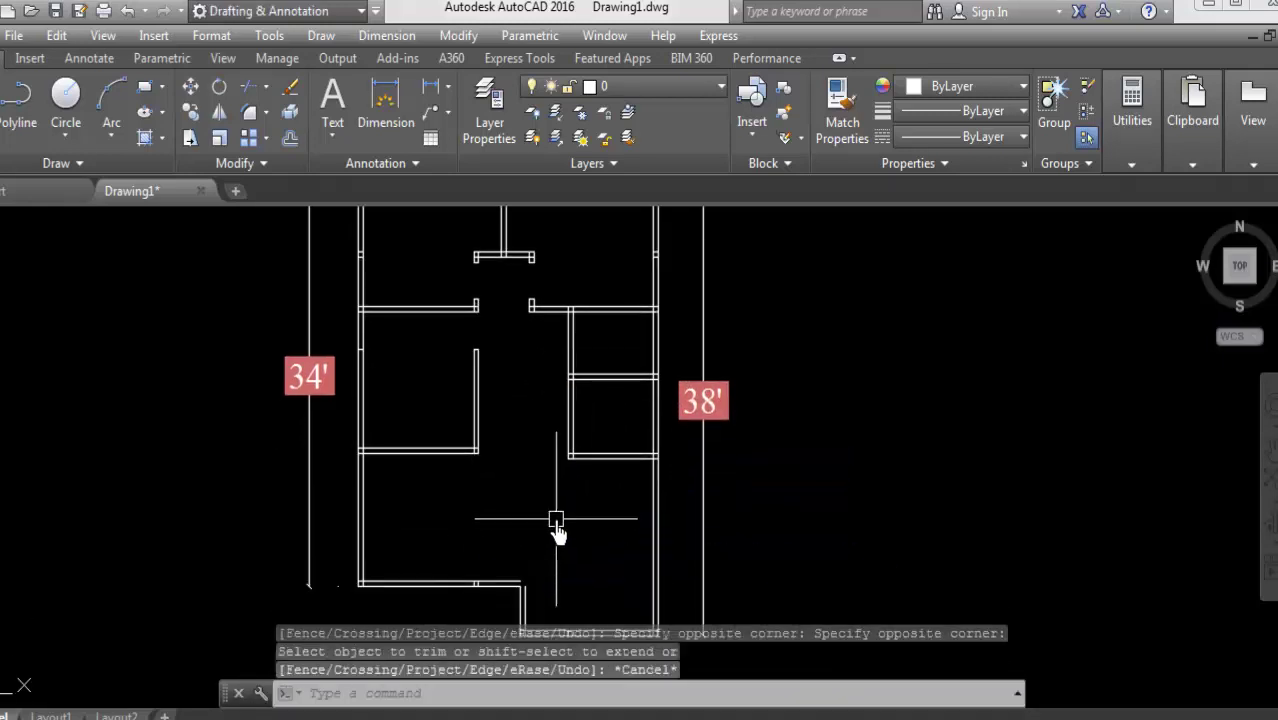
{"action": "key", "text": "Escape"}
- Offset the short vertical wall line twice by 2 to frame the door opening
{"action": "key", "text": "o"}
{"action": "key", "text": "Return"}
{"action": "type", "text": "2"}
{"action": "left_click", "coordinate": [571, 325]}
{"action": "left_click", "coordinate": [593, 399]}
{"action": "left_click", "coordinate": [590, 400]}
{"action": "left_click", "coordinate": [593, 433]}
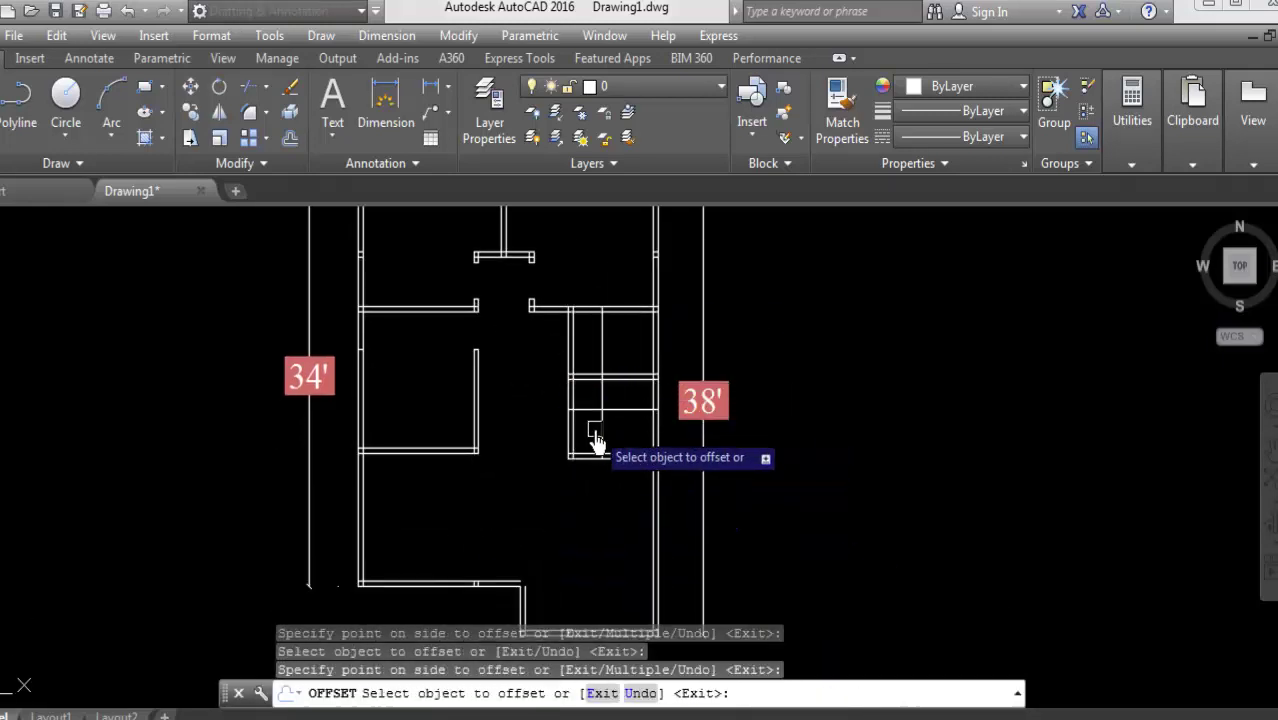
{"action": "key", "text": "Escape"}
- Trim the wall segments inside the door opening and clear the leftover short lines
{"action": "key", "text": "t"}
{"action": "key", "text": "r"}
{"action": "key", "text": "Return"}
{"action": "key", "text": "Return"}
{"action": "left_click", "coordinate": [600, 323]}
{"action": "left_click", "coordinate": [590, 352]}
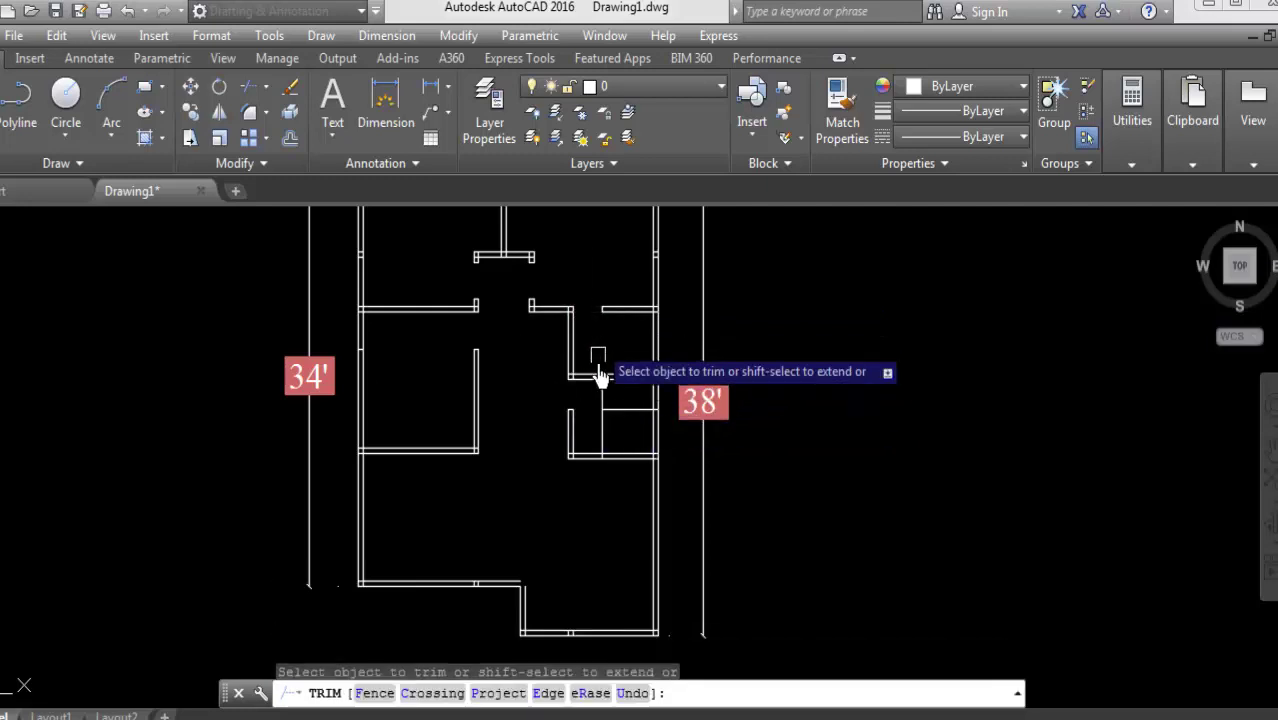
{"action": "key", "text": "Return"}
{"action": "left_click", "coordinate": [660, 380]}
{"action": "left_click", "coordinate": [635, 437]}
{"action": "middle_click_drag", "start_coordinate": [544, 516], "coordinate": [546, 568]}
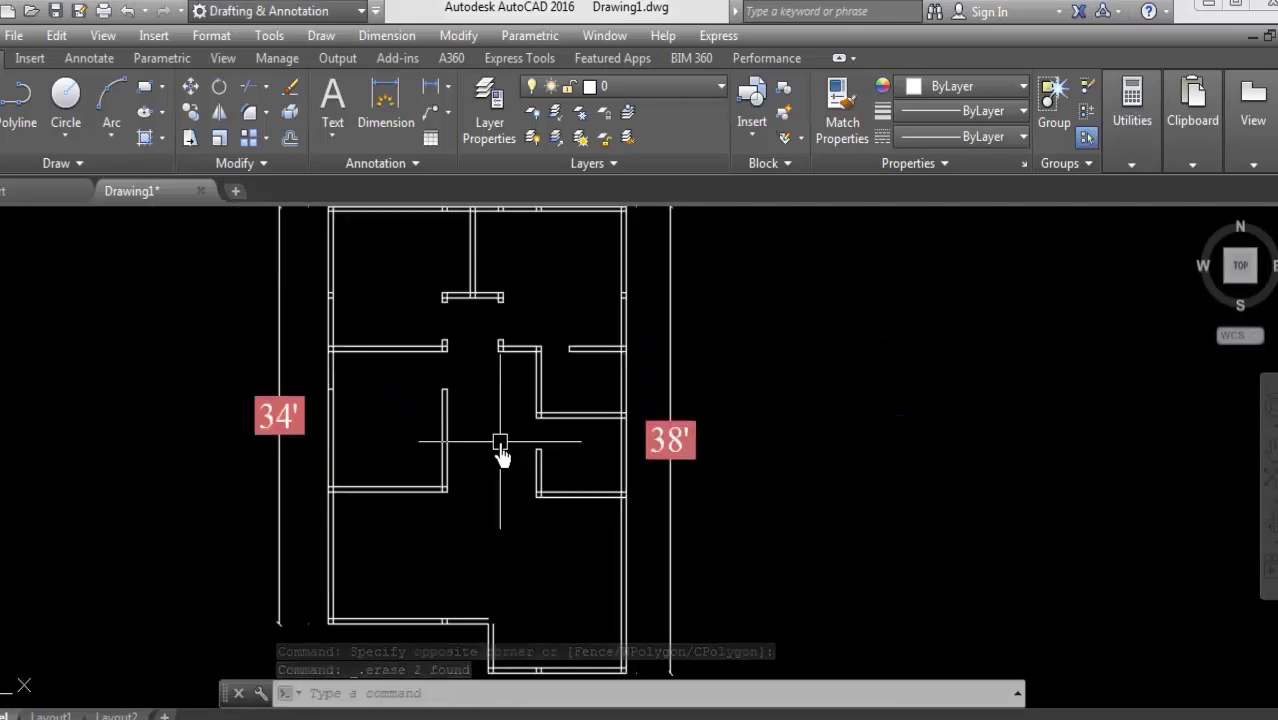
{"action": "right_click", "coordinate": [783, 373]}
{"action": "left_click", "coordinate": [783, 373]}
{"action": "key", "text": "Escape"}
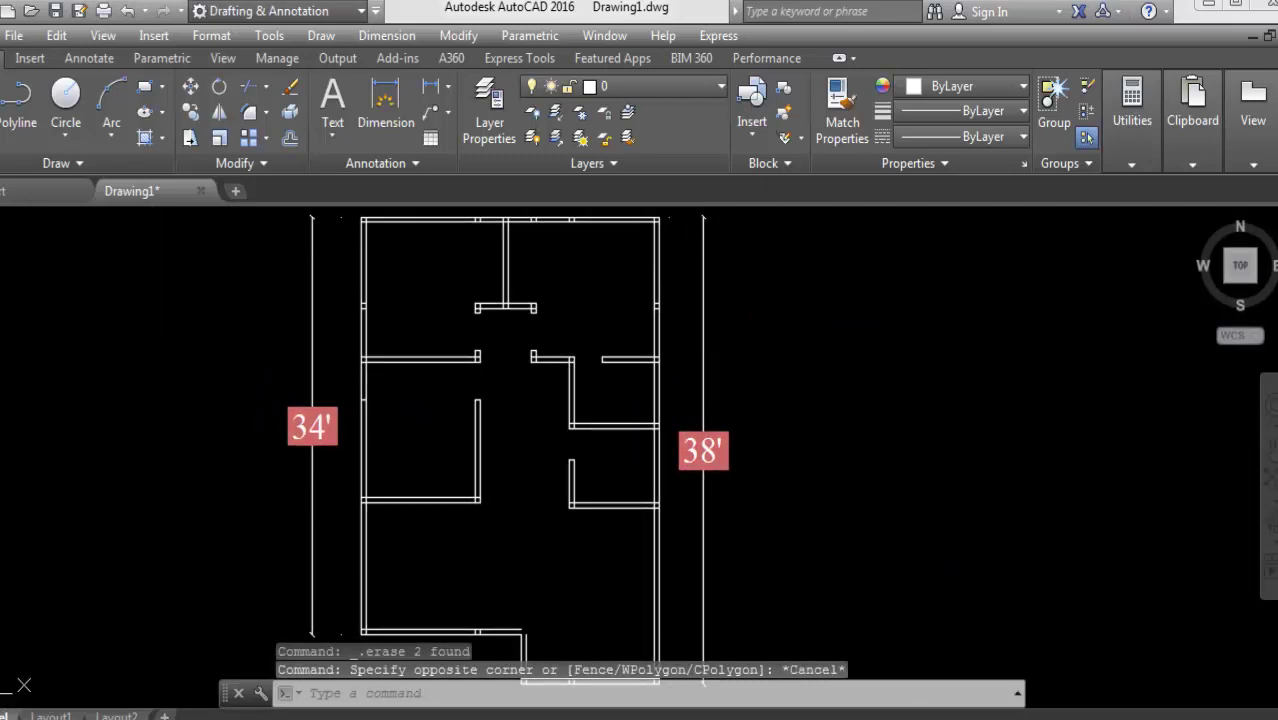
- In Options, drag the Drafting tab's Aperture Size slider to a smaller size
{"action": "right_click", "coordinate": [824, 702]}
{"action": "left_click", "coordinate": [862, 676]}
{"action": "left_click", "coordinate": [633, 138]}
{"action": "left_click", "coordinate": [823, 138]}
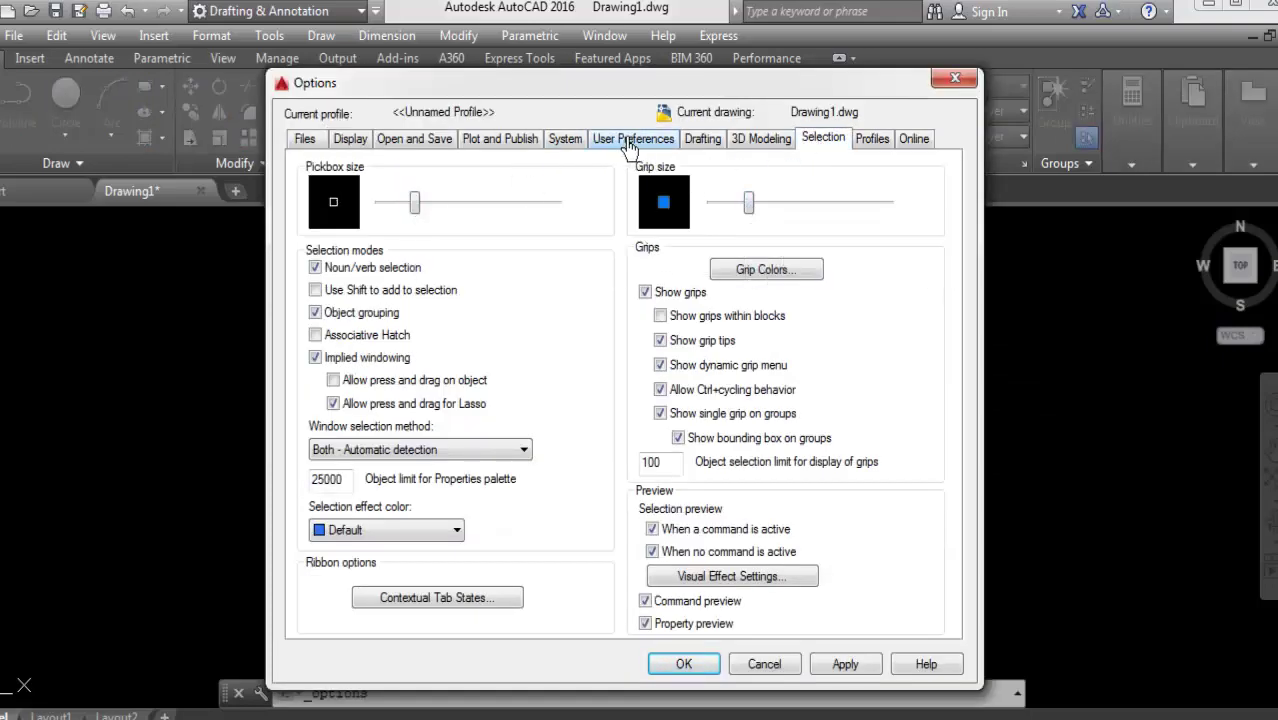
{"action": "left_click", "coordinate": [414, 138]}
{"action": "left_click", "coordinate": [702, 138]}
{"action": "left_click_drag", "start_coordinate": [785, 414], "coordinate": [758, 410]}
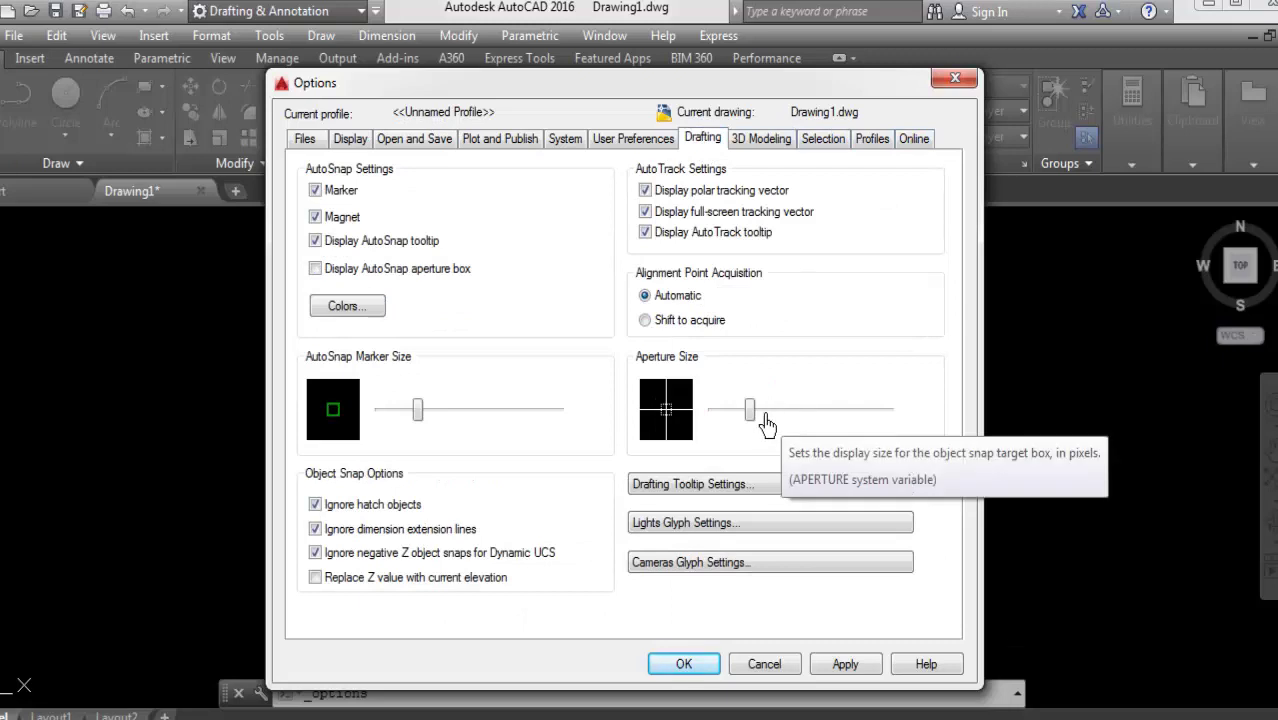
- Set the crosshair size to 8 on the Display tab
{"action": "left_click", "coordinate": [350, 138]}
{"action": "left_click_drag", "start_coordinate": [731, 457], "coordinate": [724, 457]}
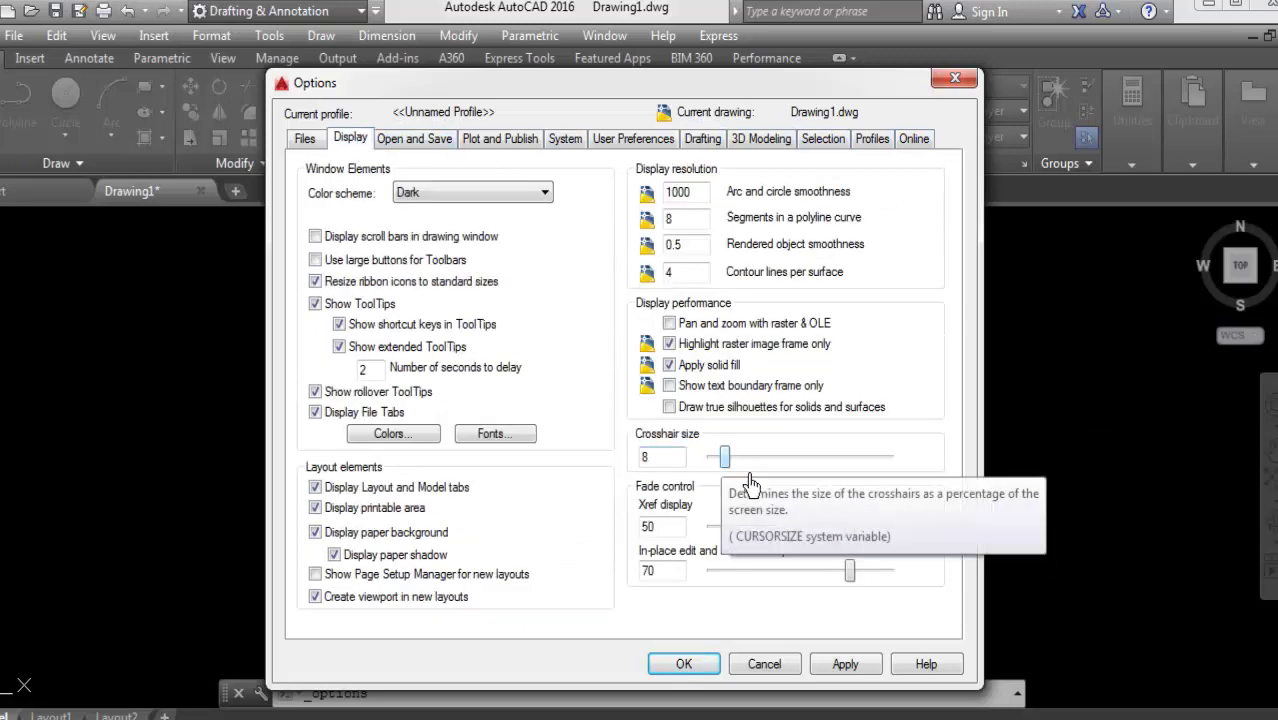
{"action": "left_click_drag", "start_coordinate": [849, 527], "coordinate": [786, 527]}
- Apply the new options, then fillet the bottom wall lines into a clean corner
{"action": "left_click", "coordinate": [843, 665]}
{"action": "key", "text": "Return"}
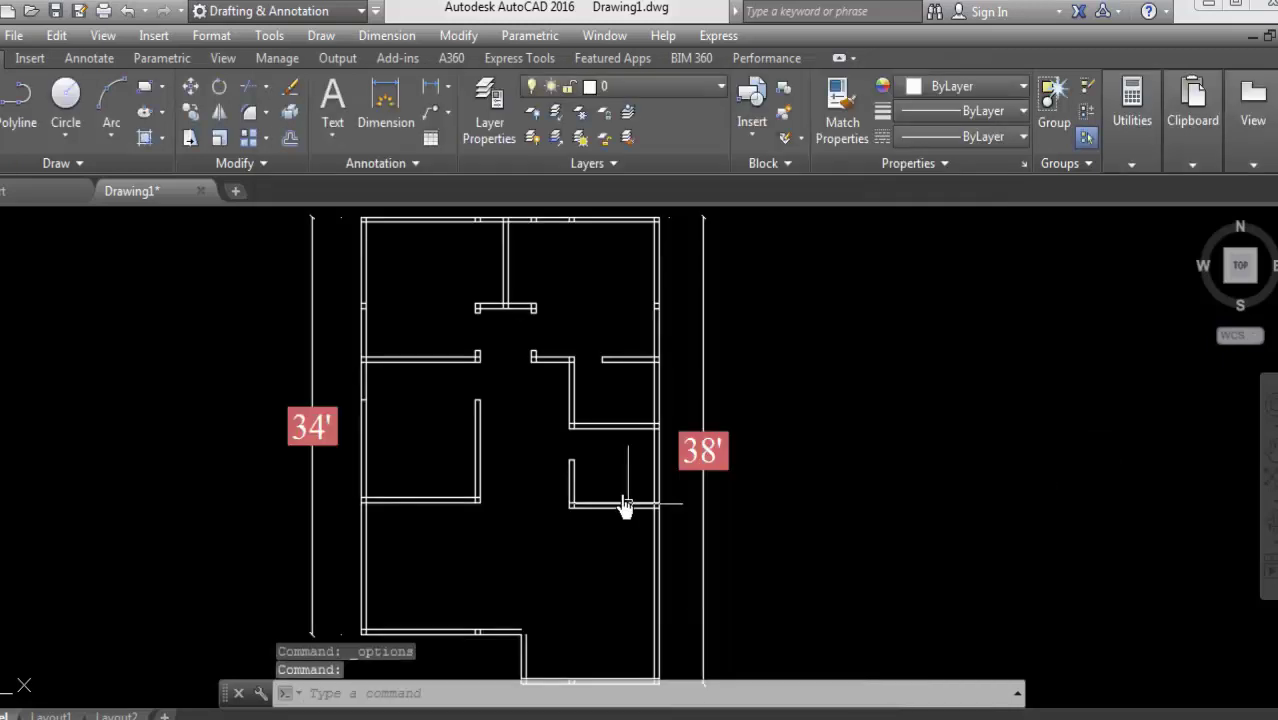
{"action": "middle_click_drag", "start_coordinate": [451, 331], "coordinate": [434, 325]}
{"action": "left_click", "coordinate": [461, 462]}
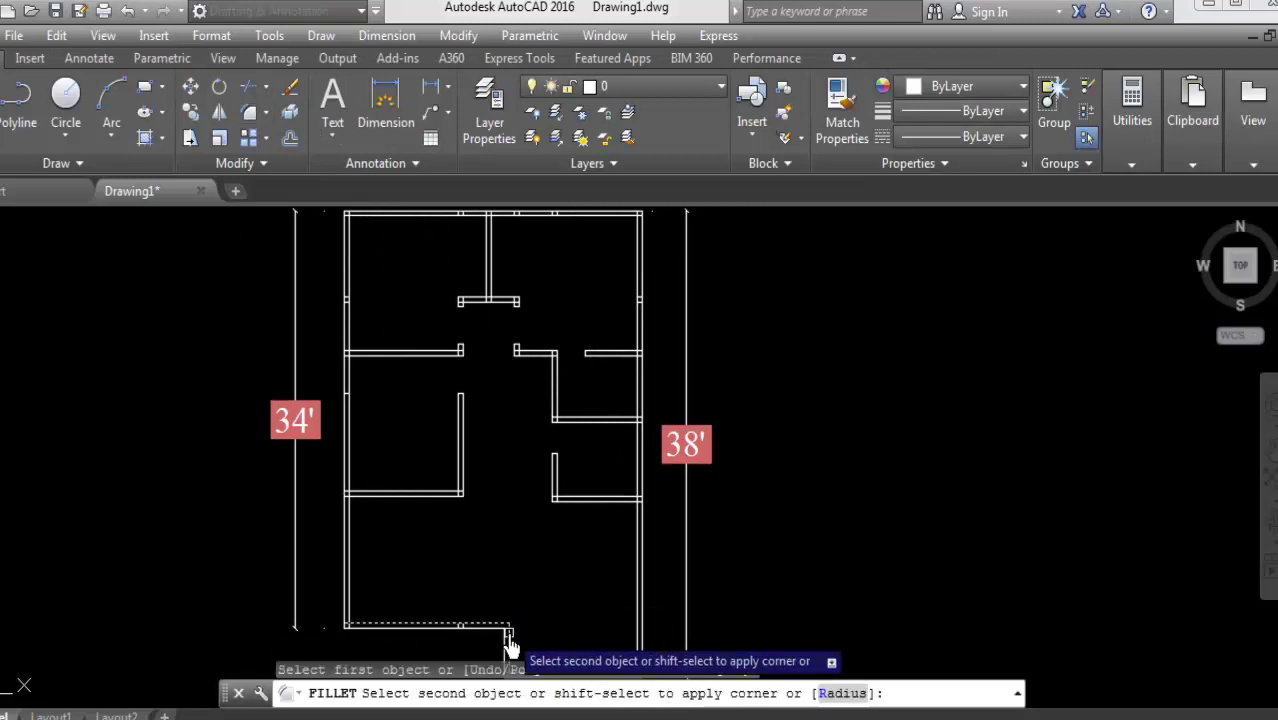
{"action": "key", "text": "Escape"}
- Start TRIM and cut the vertical piece between the horizontal walls
{"action": "type", "text": "tr"}
{"action": "key", "text": "Return"}
{"action": "key", "text": "Return"}
{"action": "scroll", "coordinate": [550, 319], "scroll_direction": "up", "scroll_amount": 5}
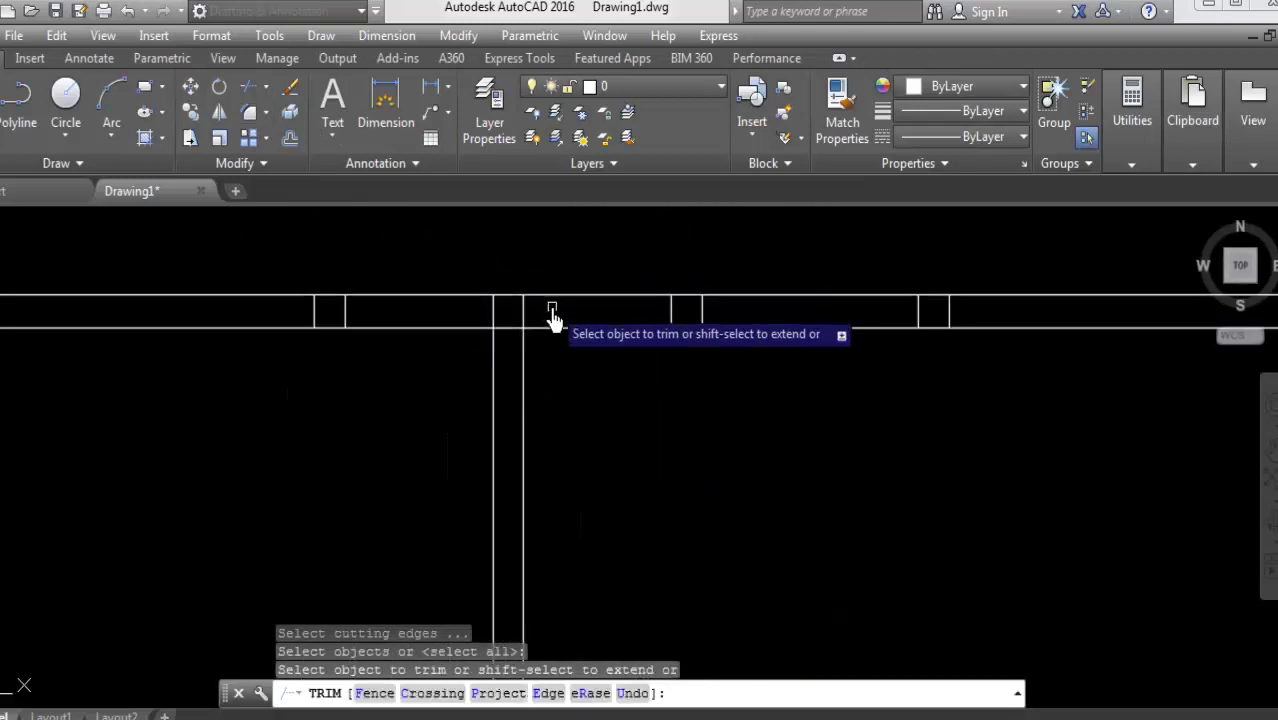
{"action": "scroll", "coordinate": [653, 345], "scroll_direction": "up", "scroll_amount": 1}
{"action": "scroll", "coordinate": [817, 345], "scroll_direction": "up", "scroll_amount": 2}
{"action": "double_click", "coordinate": [815, 350]}
{"action": "double_click", "coordinate": [815, 350]}
{"action": "scroll", "coordinate": [288, 251], "scroll_direction": "down", "scroll_amount": 3}
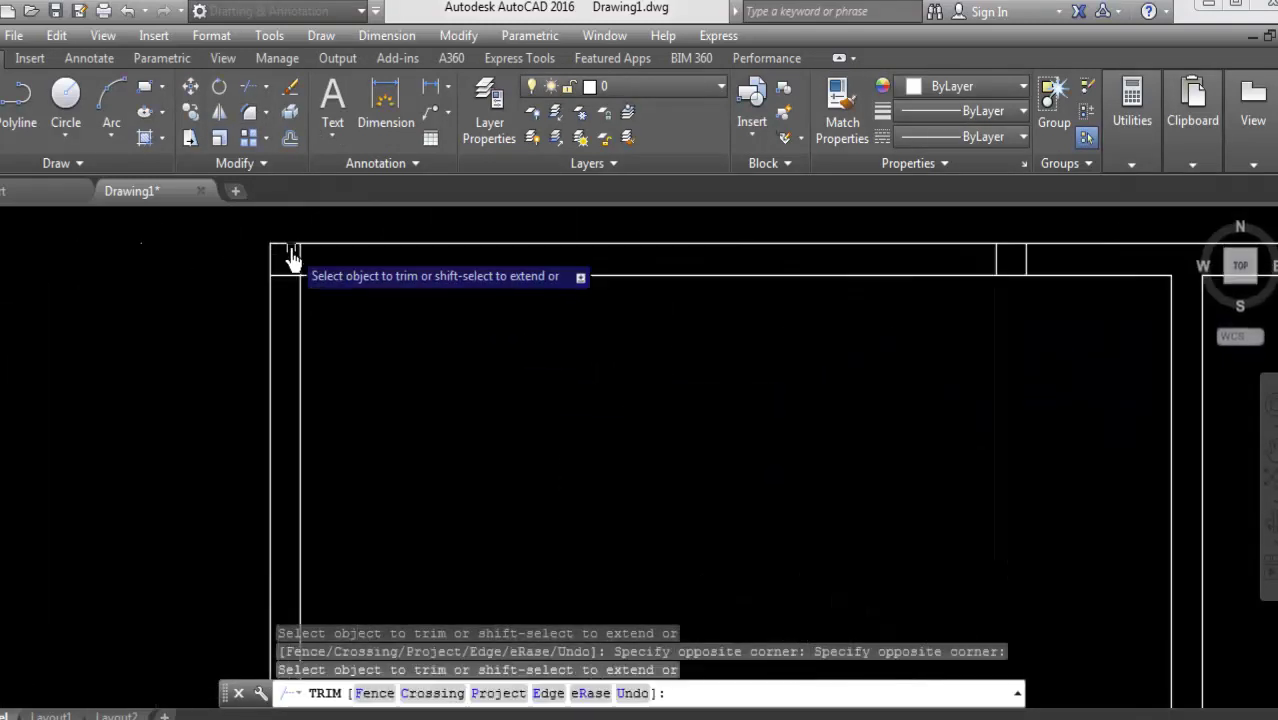
{"action": "scroll", "coordinate": [274, 337], "scroll_direction": "down", "scroll_amount": 1}
{"action": "scroll", "coordinate": [258, 450], "scroll_direction": "up", "scroll_amount": 4}
{"action": "left_click", "coordinate": [300, 520]}
{"action": "scroll", "coordinate": [593, 422], "scroll_direction": "down", "scroll_amount": 2}
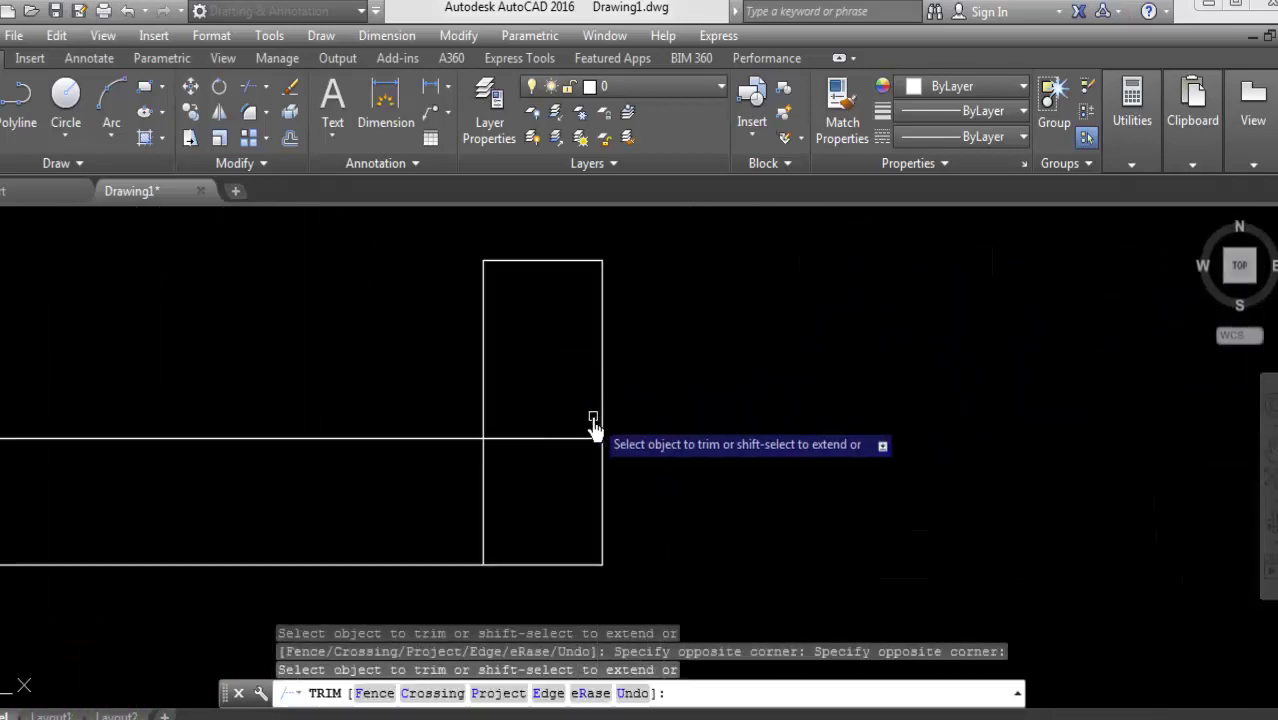
{"action": "scroll", "coordinate": [402, 519], "scroll_direction": "down", "scroll_amount": 2}
{"action": "scroll", "coordinate": [253, 482], "scroll_direction": "up", "scroll_amount": 4}
{"action": "scroll", "coordinate": [250, 420], "scroll_direction": "down", "scroll_amount": 4}
{"action": "scroll", "coordinate": [300, 320], "scroll_direction": "up", "scroll_amount": 3}
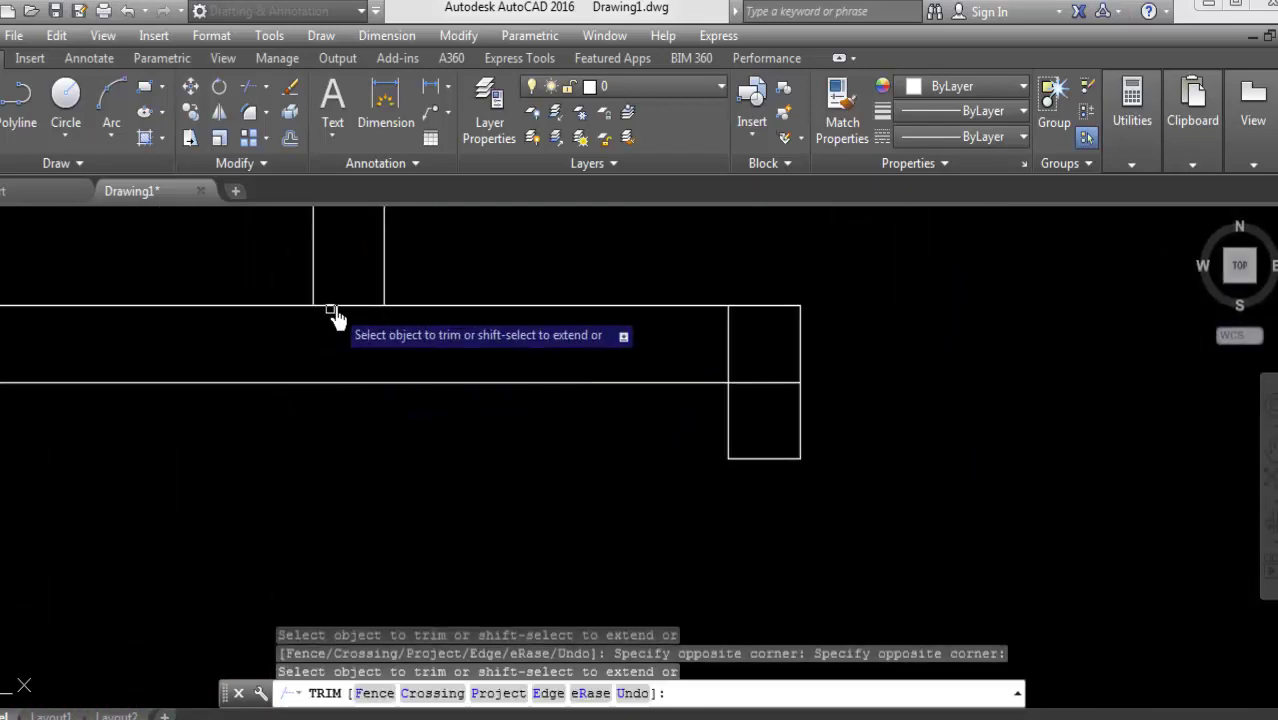
{"action": "scroll", "coordinate": [100, 350], "scroll_direction": "up", "scroll_amount": 2}
- Trim three more wall junctions using crossing windows
{"action": "middle_click_drag", "start_coordinate": [68, 362], "coordinate": [380, 383]}
{"action": "scroll", "coordinate": [380, 383], "scroll_direction": "down", "scroll_amount": 3}
{"action": "scroll", "coordinate": [585, 394], "scroll_direction": "up", "scroll_amount": 3}
{"action": "left_click", "coordinate": [491, 371]}
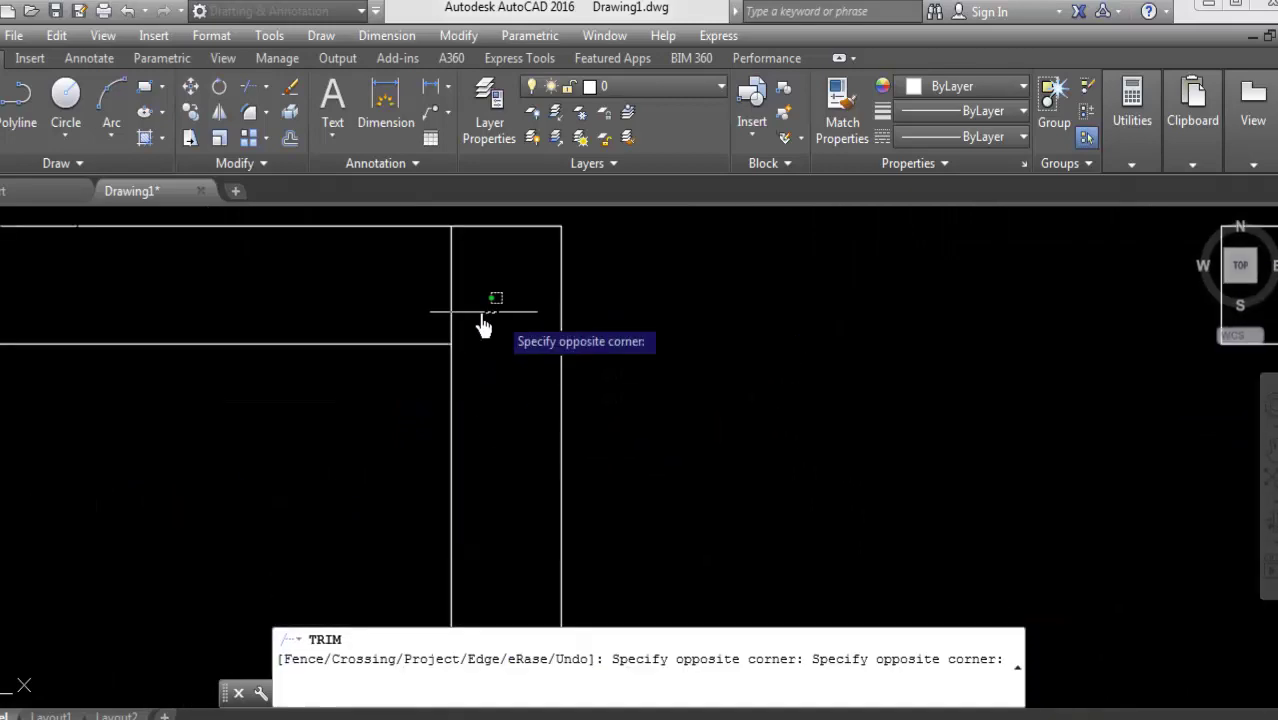
{"action": "left_click", "coordinate": [702, 357]}
{"action": "scroll", "coordinate": [656, 273], "scroll_direction": "down", "scroll_amount": 1}
{"action": "scroll", "coordinate": [373, 392], "scroll_direction": "down", "scroll_amount": 2}
{"action": "scroll", "coordinate": [858, 475], "scroll_direction": "up", "scroll_amount": 2}
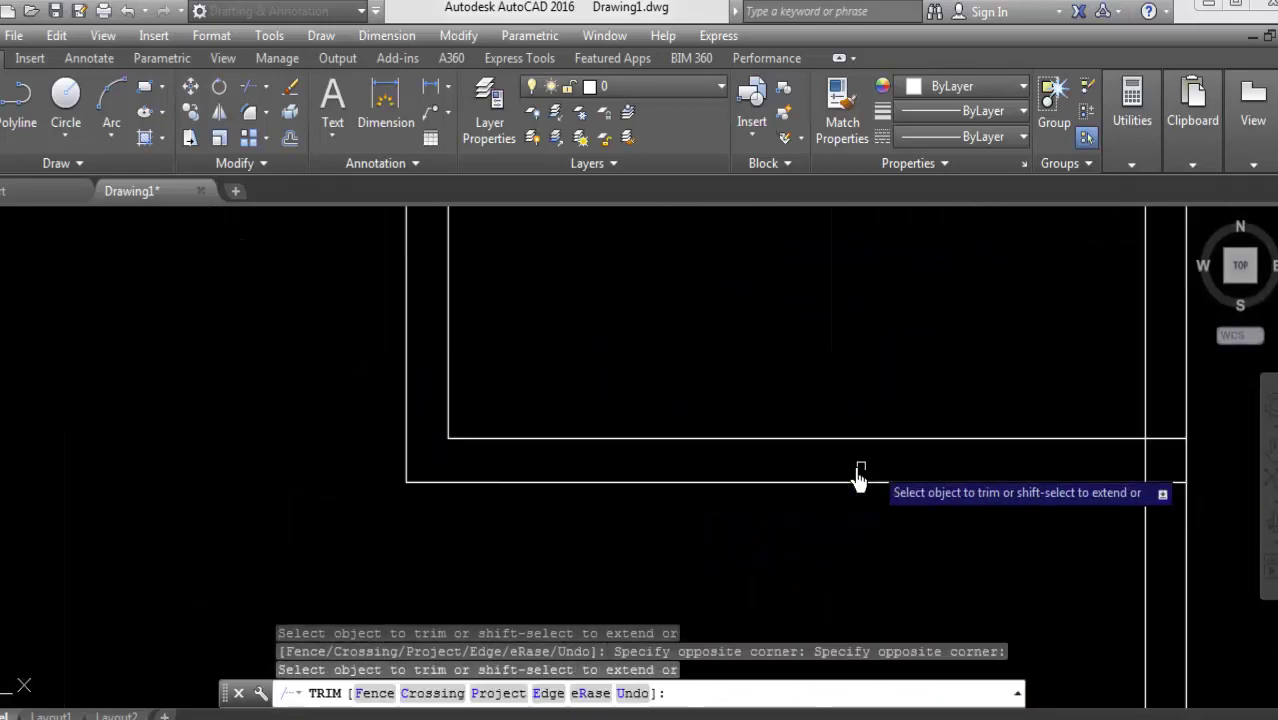
{"action": "left_click", "coordinate": [1112, 400]}
{"action": "left_click", "coordinate": [1083, 672]}
{"action": "scroll", "coordinate": [709, 547], "scroll_direction": "down", "scroll_amount": 2}
{"action": "scroll", "coordinate": [709, 547], "scroll_direction": "up", "scroll_amount": 2}
{"action": "left_click", "coordinate": [790, 308]}
{"action": "left_click", "coordinate": [765, 510]}
- Trim the crossing lines at the bottom-right junction and begin selecting the leftover lines
{"action": "scroll", "coordinate": [314, 408], "scroll_direction": "up", "scroll_amount": 2}
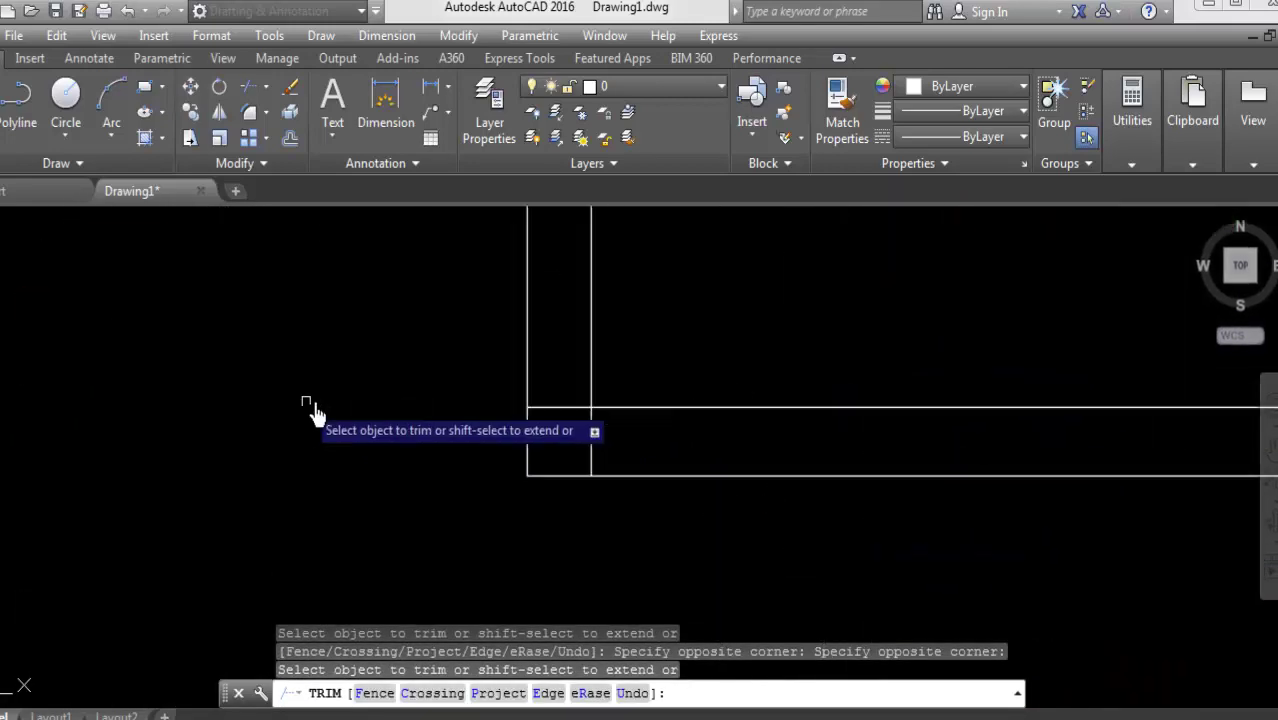
{"action": "scroll", "coordinate": [616, 488], "scroll_direction": "down", "scroll_amount": 2}
{"action": "scroll", "coordinate": [492, 455], "scroll_direction": "up", "scroll_amount": 3}
{"action": "scroll", "coordinate": [243, 543], "scroll_direction": "down", "scroll_amount": 2}
{"action": "scroll", "coordinate": [77, 486], "scroll_direction": "up", "scroll_amount": 2}
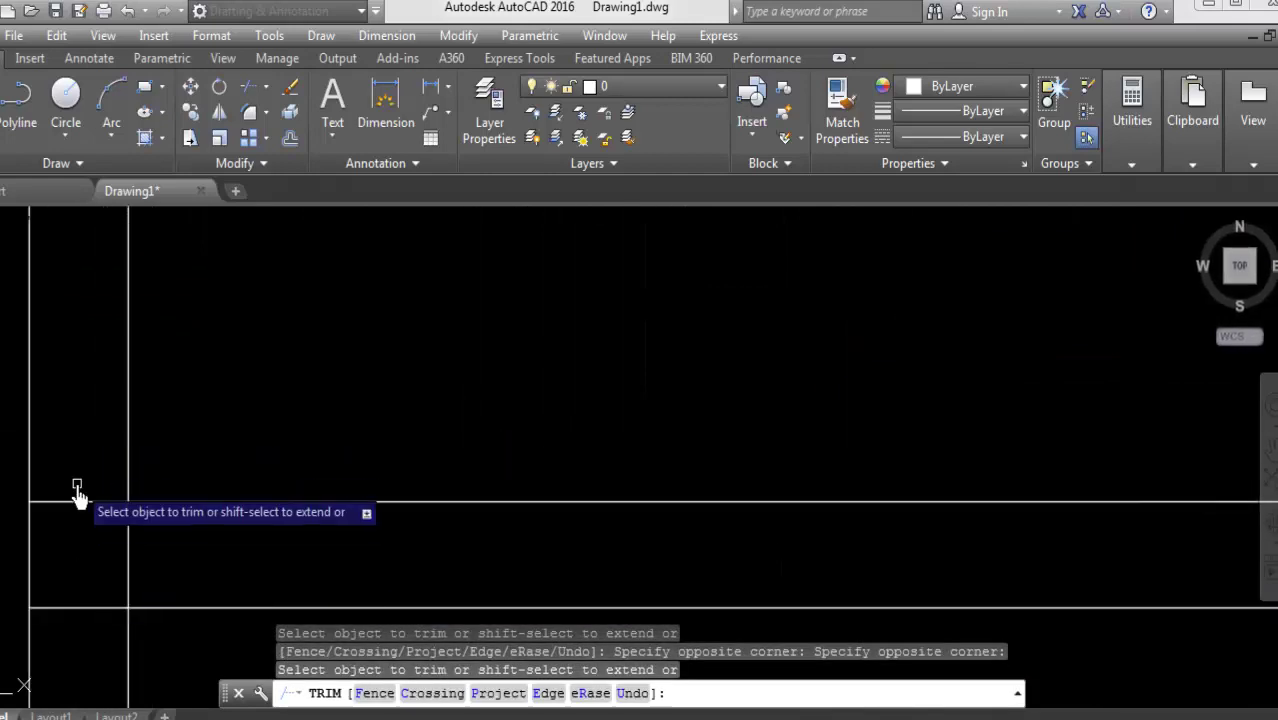
{"action": "scroll", "coordinate": [257, 522], "scroll_direction": "down", "scroll_amount": 2}
{"action": "scroll", "coordinate": [527, 400], "scroll_direction": "down", "scroll_amount": 2}
{"action": "scroll", "coordinate": [670, 522], "scroll_direction": "up", "scroll_amount": 3}
{"action": "left_click", "coordinate": [648, 536]}
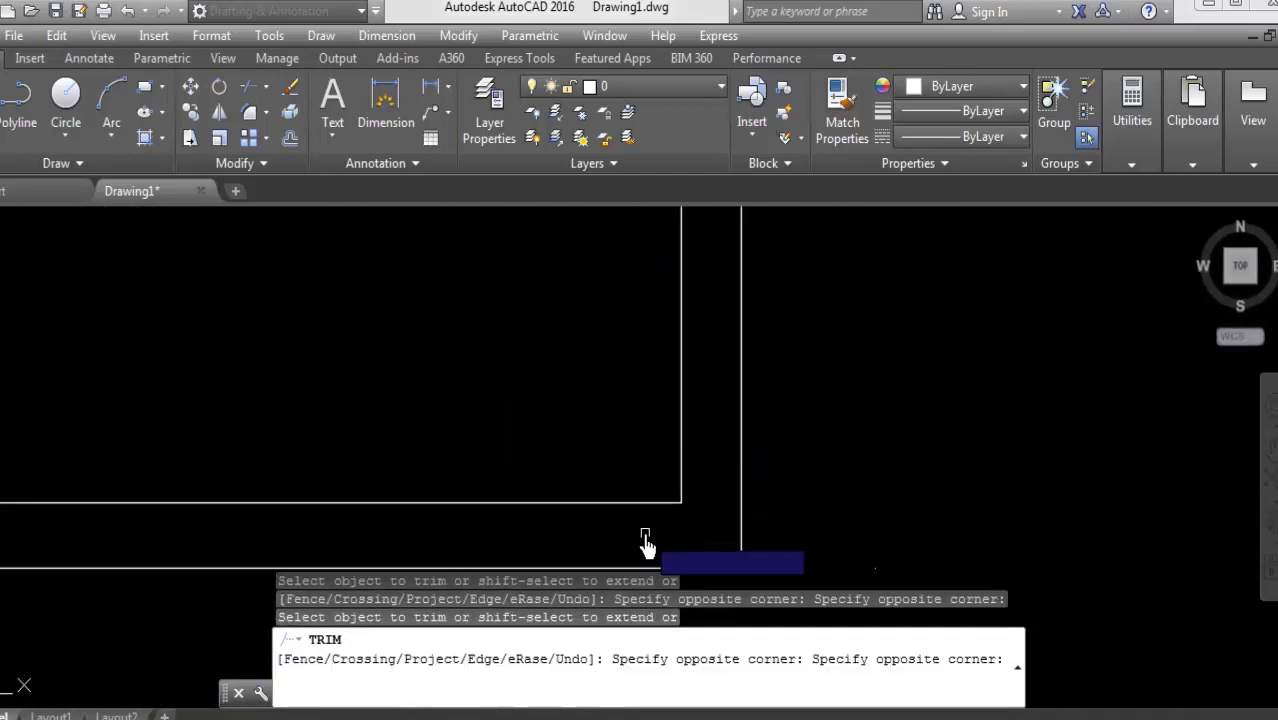
{"action": "left_click", "coordinate": [570, 513]}
{"action": "scroll", "coordinate": [570, 513], "scroll_direction": "up", "scroll_amount": 2}
{"action": "left_click", "coordinate": [547, 537]}
{"action": "left_click", "coordinate": [537, 565]}
{"action": "scroll", "coordinate": [43, 394], "scroll_direction": "down", "scroll_amount": 2}
{"action": "scroll", "coordinate": [48, 394], "scroll_direction": "down", "scroll_amount": 1}
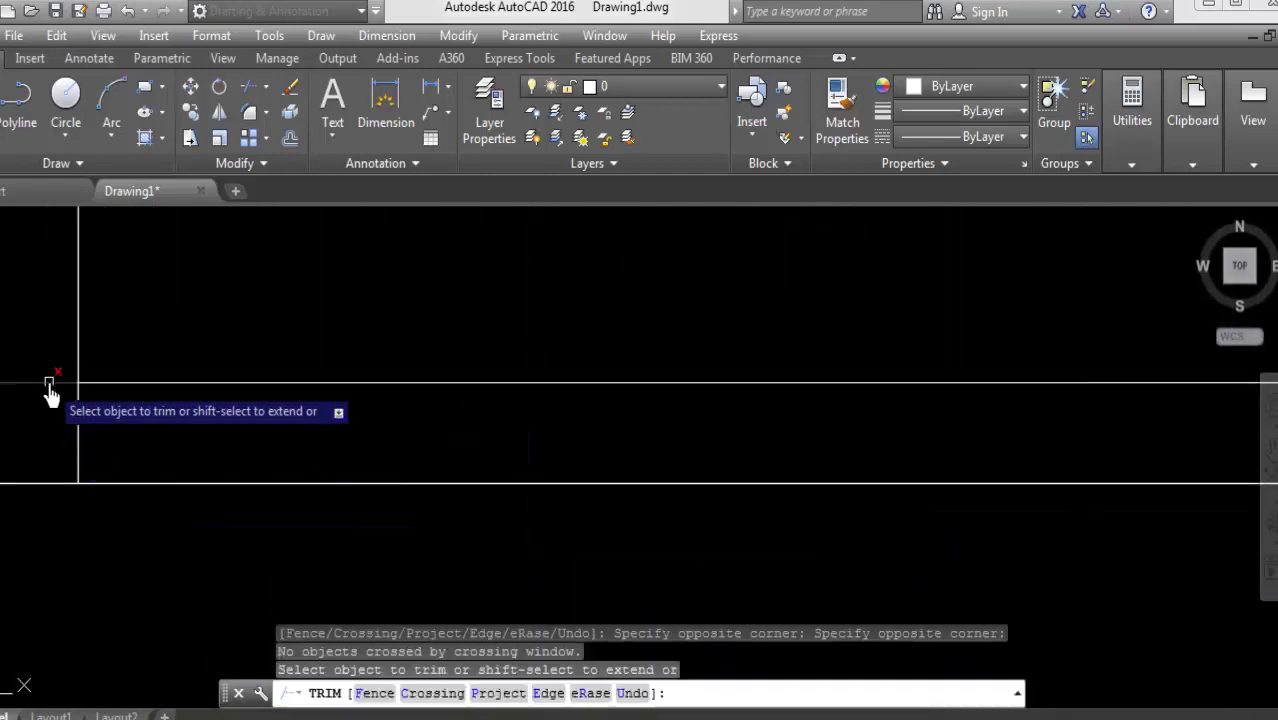
{"action": "scroll", "coordinate": [48, 434], "scroll_direction": "down", "scroll_amount": 1}
{"action": "scroll", "coordinate": [322, 610], "scroll_direction": "down", "scroll_amount": 3}
{"action": "scroll", "coordinate": [322, 610], "scroll_direction": "up", "scroll_amount": 1}
{"action": "scroll", "coordinate": [305, 394], "scroll_direction": "down", "scroll_amount": 1}
{"action": "key", "text": "Escape"}
{"action": "left_click", "coordinate": [198, 360]}
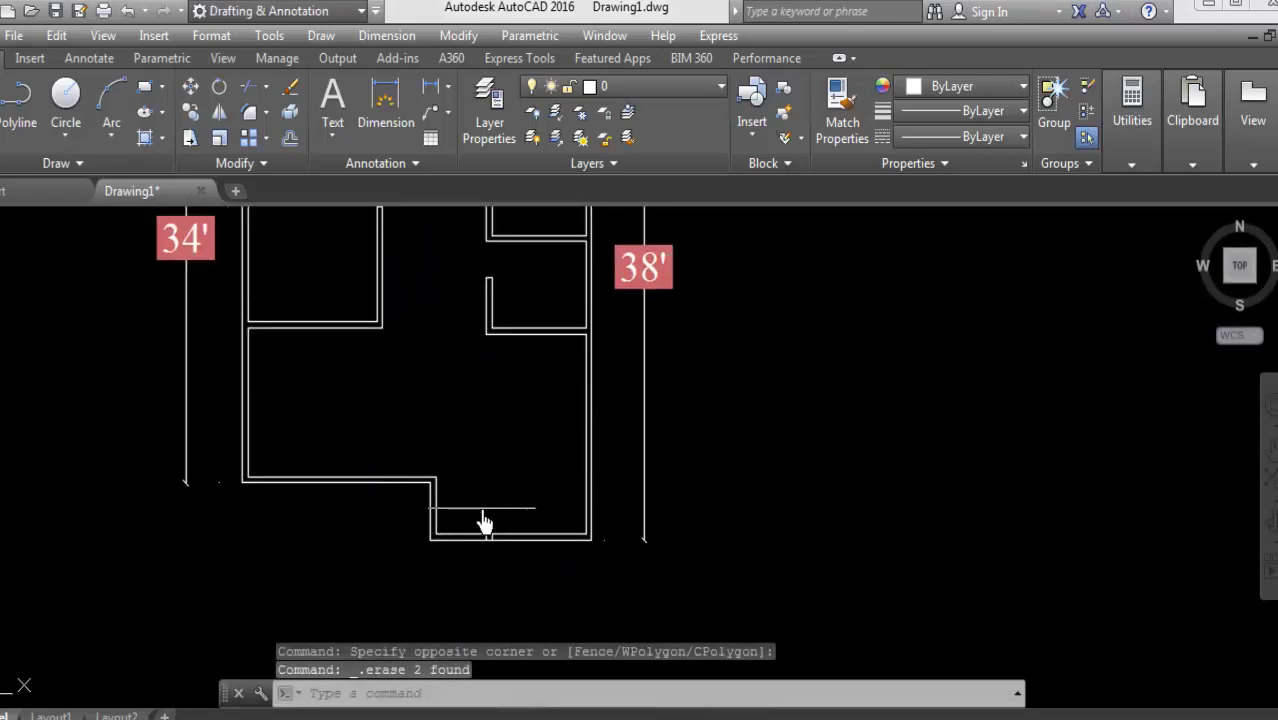
- Draw a rectangle from the inner wall corner down to the left
{"action": "scroll", "coordinate": [380, 550], "scroll_direction": "up", "scroll_amount": 1}
{"action": "left_click", "coordinate": [145, 86]}
{"action": "scroll", "coordinate": [400, 448], "scroll_direction": "up", "scroll_amount": 2}
{"action": "scroll", "coordinate": [400, 448], "scroll_direction": "up", "scroll_amount": 2}
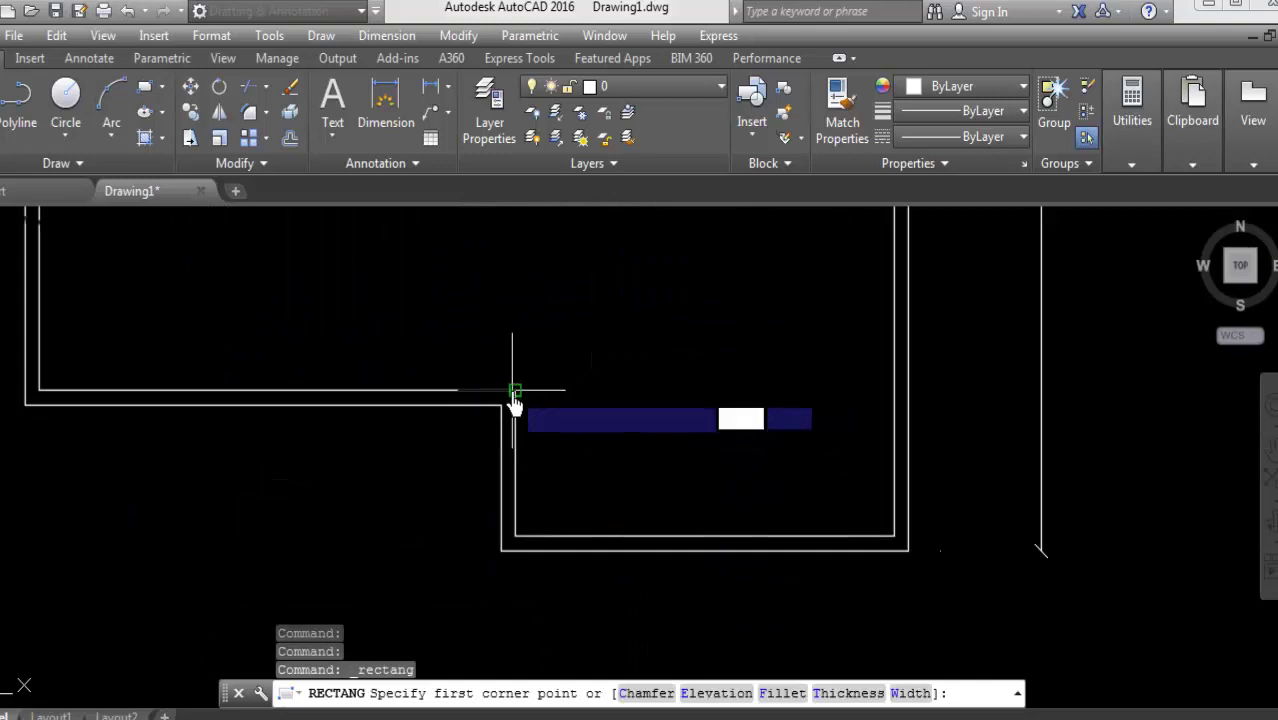
{"action": "left_click", "coordinate": [514, 392]}
{"action": "left_click", "coordinate": [229, 550]}
- Offset the new rectangle 5 units inward to form a wall thickness
{"action": "type", "text": "o"}
{"action": "key", "text": "Return"}
{"action": "type", "text": "5"}
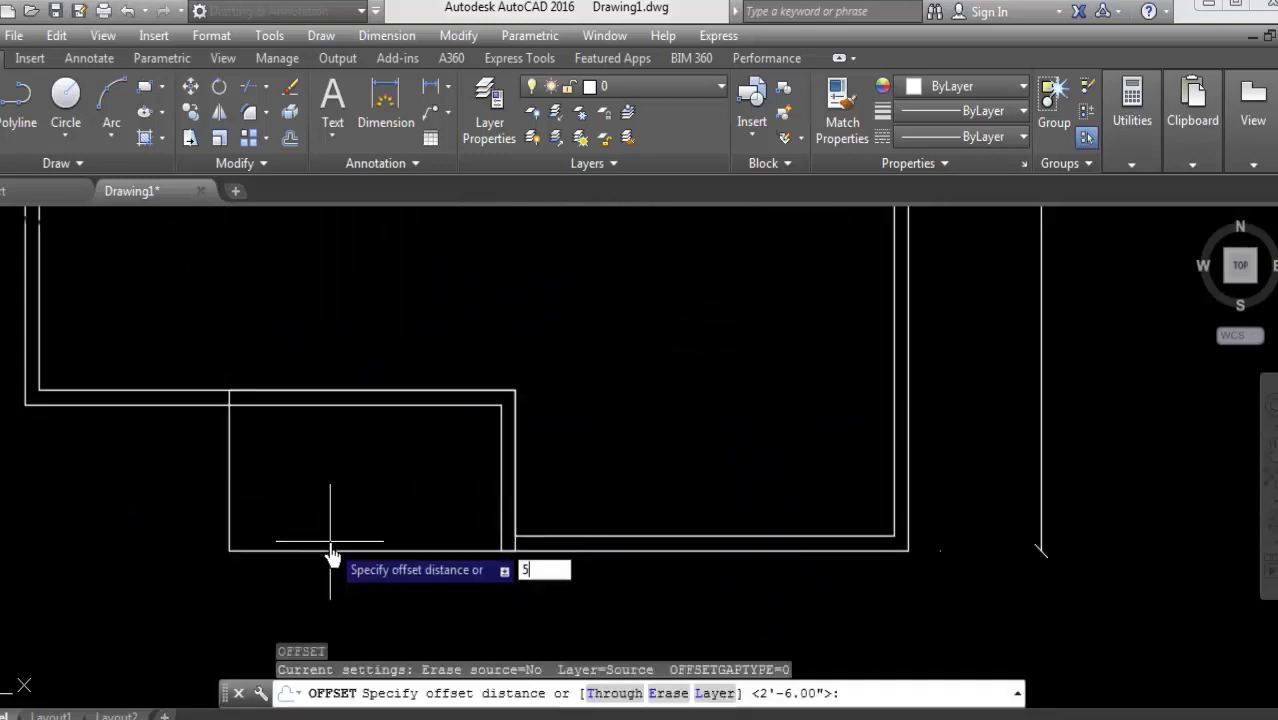
{"action": "key", "text": "Return"}
{"action": "left_click", "coordinate": [327, 549]}
{"action": "left_click", "coordinate": [342, 499]}
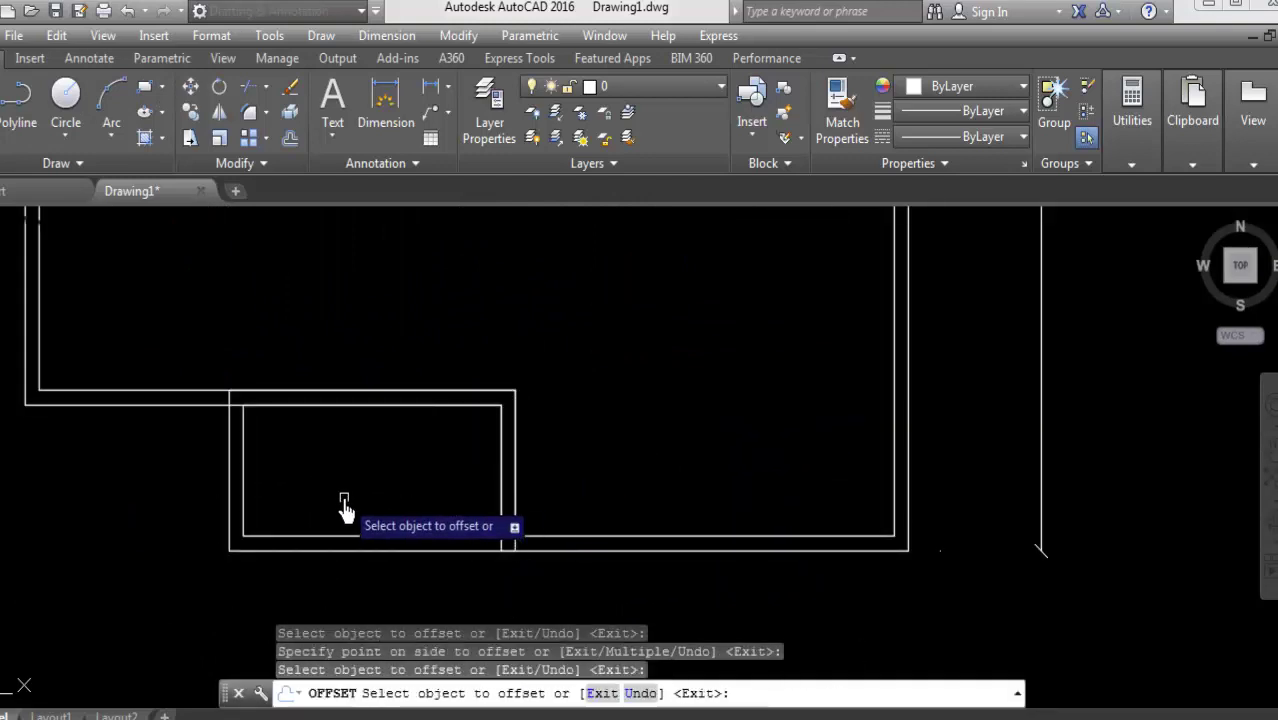
{"action": "key", "text": "Escape"}
- Draw a small corner rectangle and trim the lines where the rectangles overlap
{"action": "left_click", "coordinate": [179, 457]}
{"action": "left_click", "coordinate": [318, 588]}
{"action": "key", "text": "Escape"}
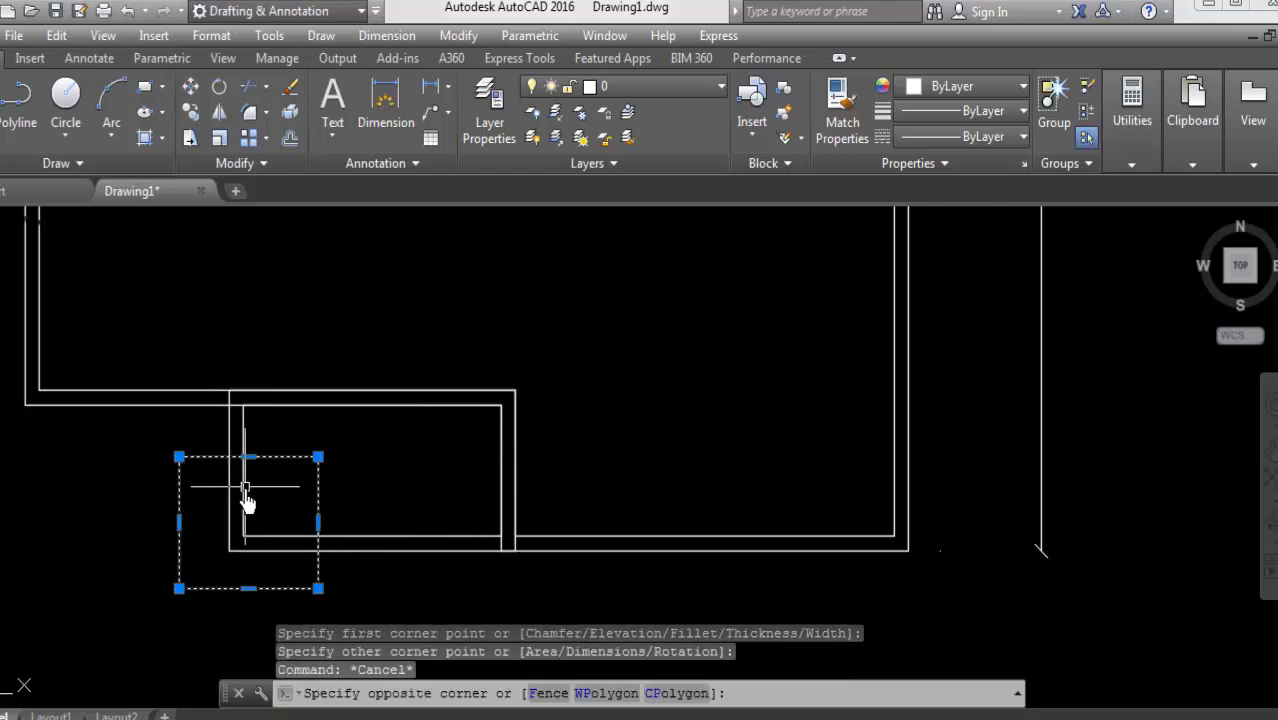
{"action": "left_click", "coordinate": [145, 89]}
{"action": "left_click", "coordinate": [194, 489]}
{"action": "key", "text": "Return"}
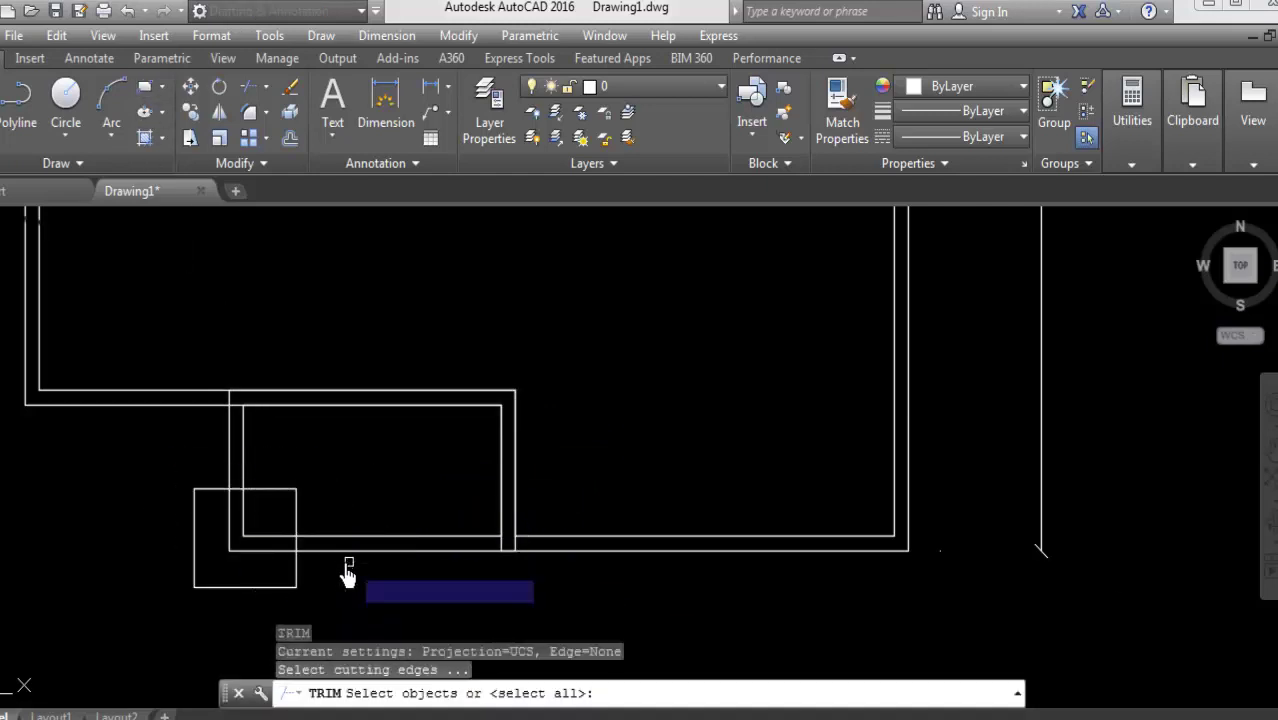
{"action": "key", "text": "Return"}
{"action": "left_click_drag", "start_coordinate": [342, 571], "coordinate": [331, 571]}
{"action": "left_click", "coordinate": [298, 520]}
- Delete the small outer rectangle and select the wall lines above it
{"action": "key", "text": "Escape"}
{"action": "left_click", "coordinate": [194, 587]}
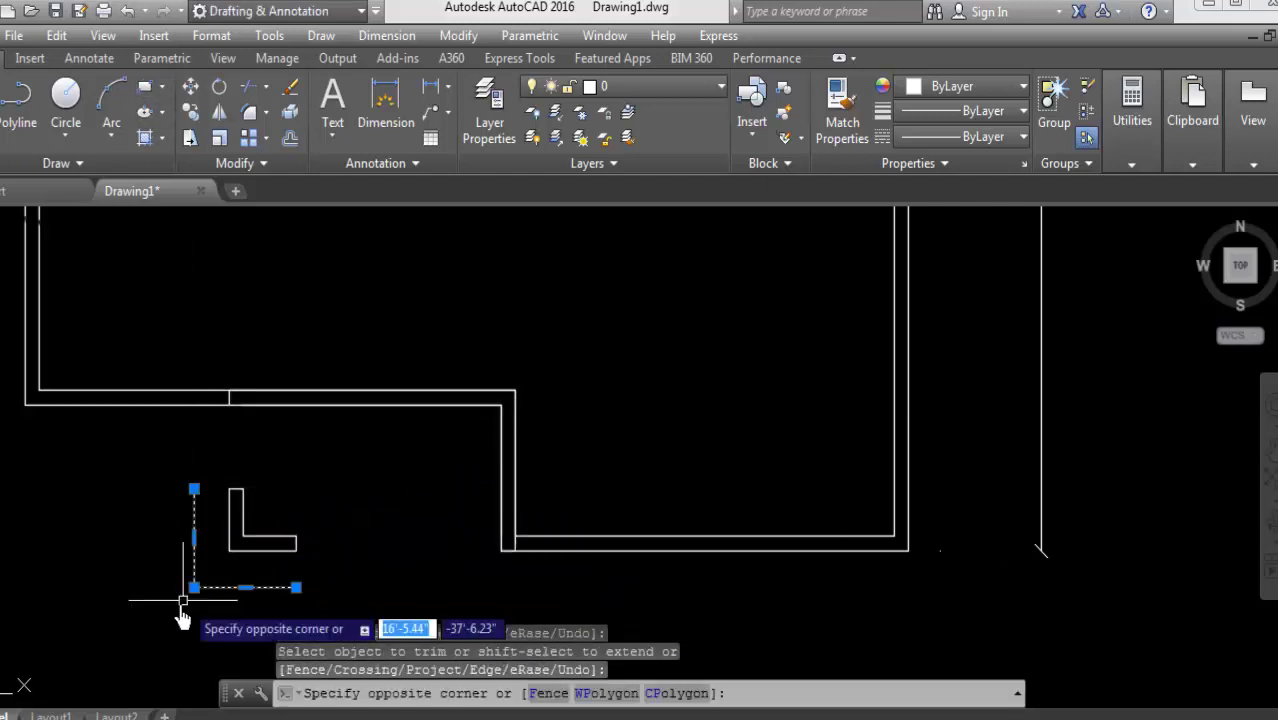
{"action": "key", "text": "Delete"}
{"action": "left_click_drag", "start_coordinate": [205, 379], "coordinate": [499, 456]}
{"action": "left_click_drag", "start_coordinate": [194, 357], "coordinate": [642, 465]}
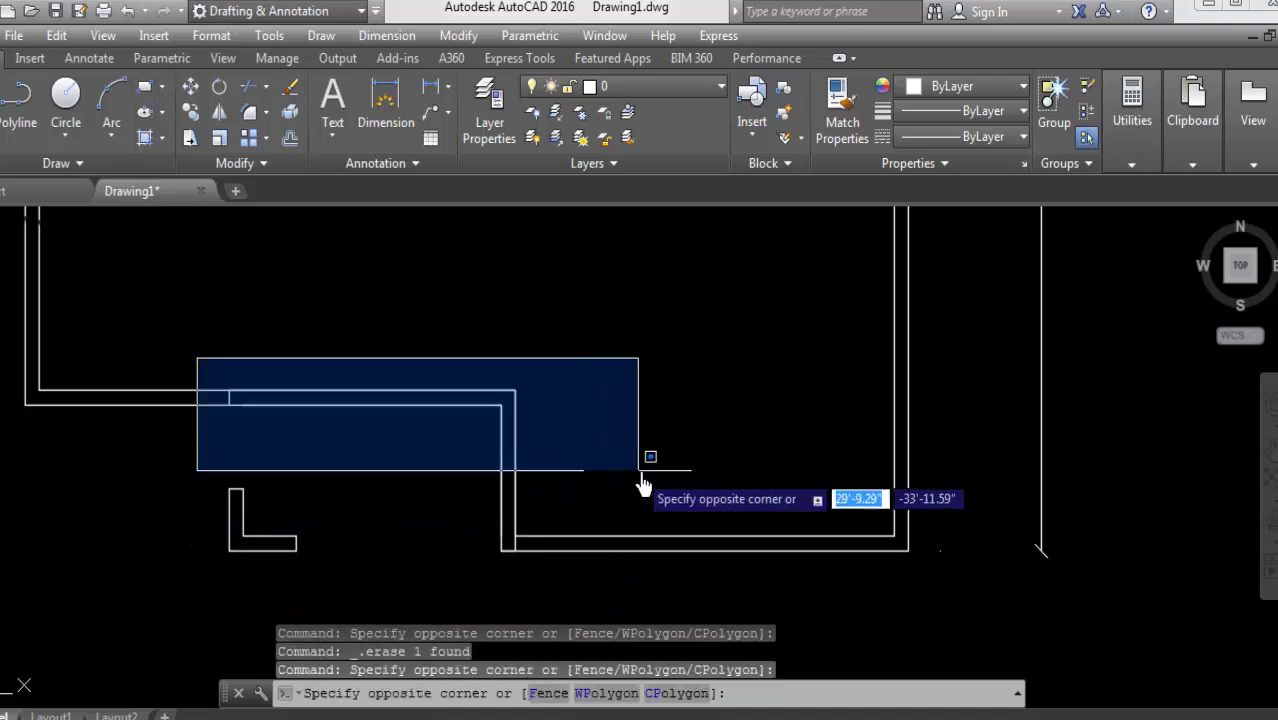
{"action": "left_click", "coordinate": [450, 430]}
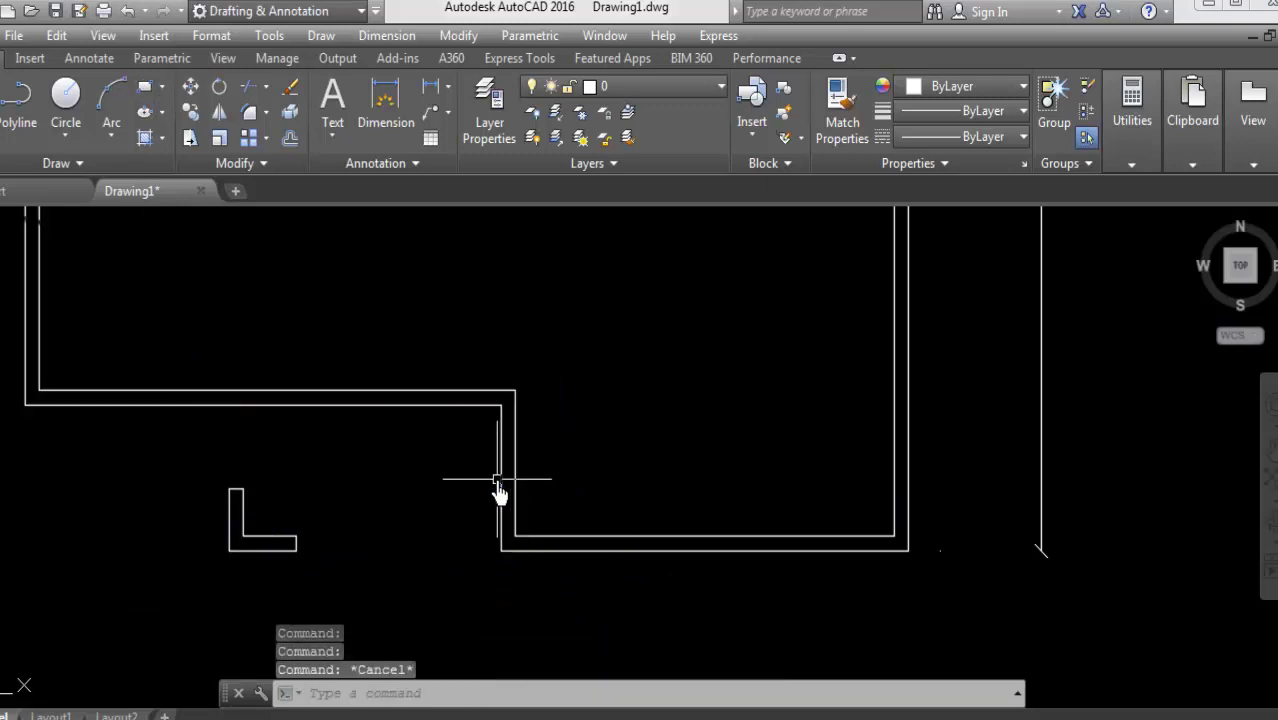
{"action": "scroll", "coordinate": [480, 545], "scroll_direction": "down", "scroll_amount": 4}
{"action": "scroll", "coordinate": [435, 490], "scroll_direction": "up", "scroll_amount": 2}
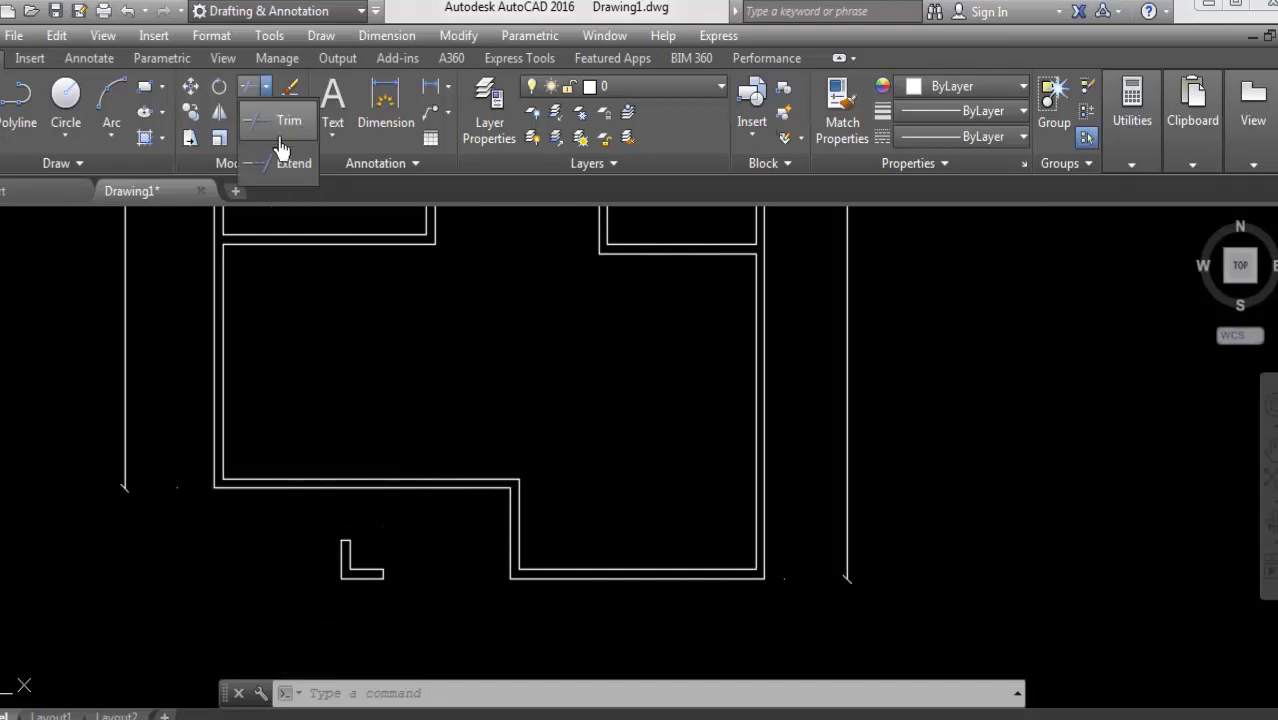
- Offset the lower interior wall line to mark the doorway edge
{"action": "left_click", "coordinate": [283, 160]}
{"action": "key", "text": "Escape"}
{"action": "type", "text": "o"}
{"action": "key", "text": "Return"}
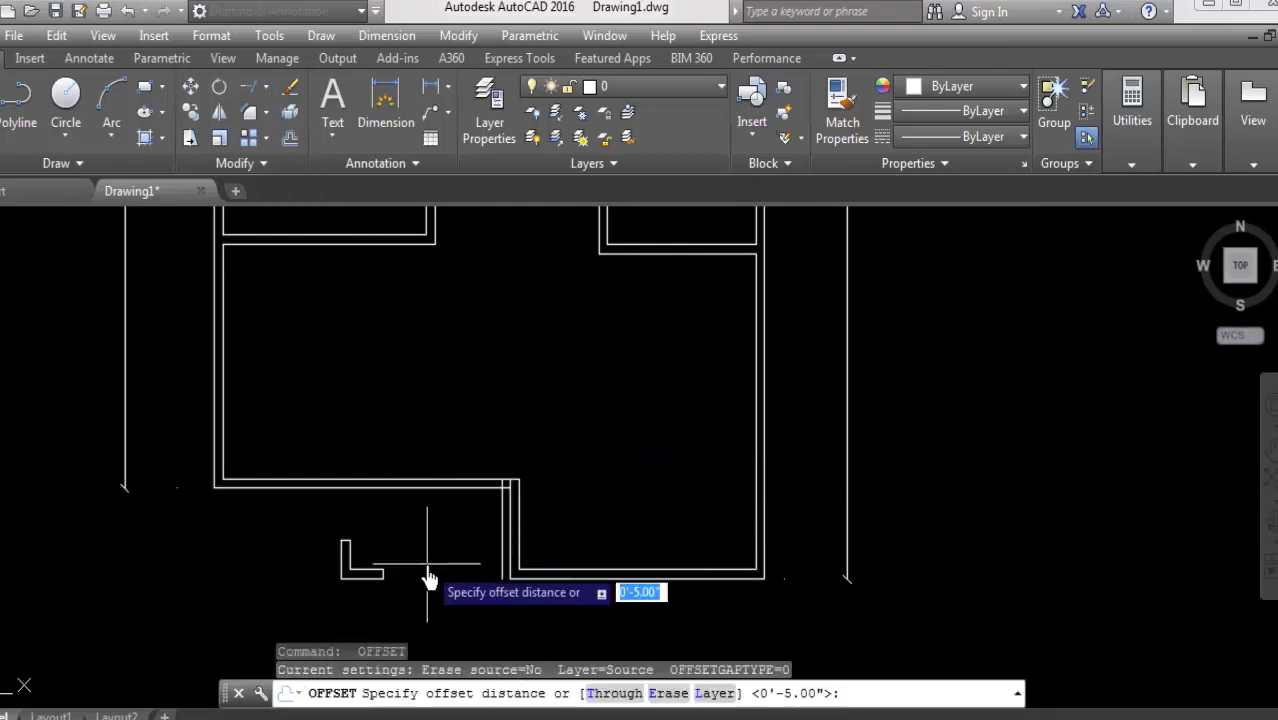
{"action": "left_click", "coordinate": [506, 528]}
{"action": "left_click", "coordinate": [522, 491]}
{"action": "key", "text": "Escape"}
- Start TRIM on the lower interior wall lines for the door opening
{"action": "type", "text": "tr"}
{"action": "key", "text": "Return"}
{"action": "key", "text": "Return"}
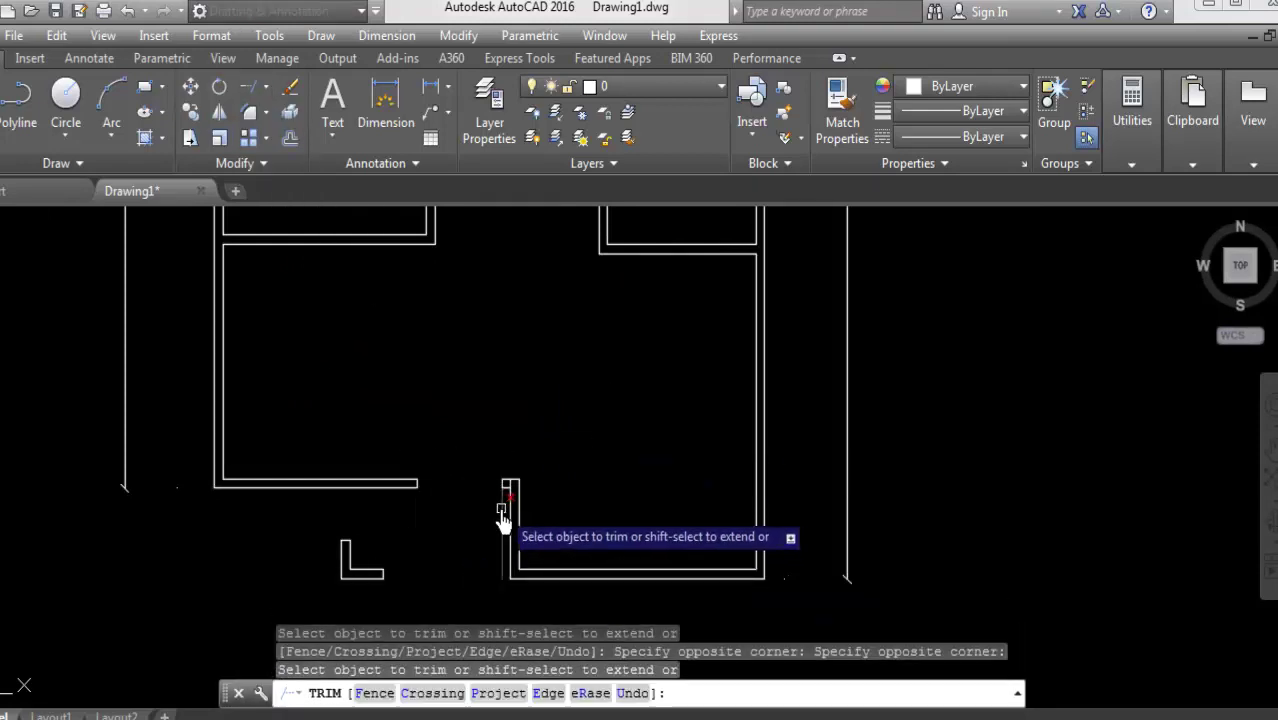
{"action": "scroll", "coordinate": [499, 490], "scroll_direction": "up", "scroll_amount": 4}
{"action": "scroll", "coordinate": [499, 490], "scroll_direction": "down", "scroll_amount": 3}
{"action": "scroll", "coordinate": [488, 515], "scroll_direction": "down", "scroll_amount": 2}
- Finish trimming the doorway and delete the two leftover line pieces
{"action": "right_click", "coordinate": [768, 316]}
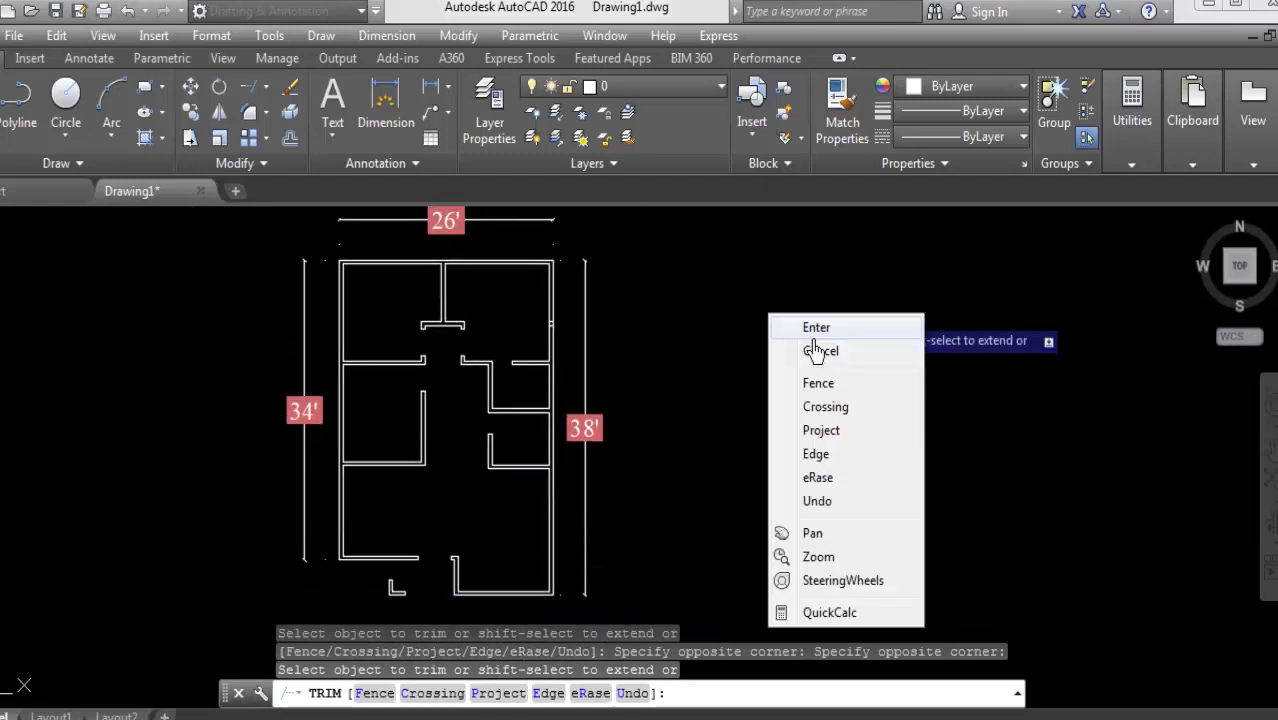
{"action": "left_click", "coordinate": [775, 326]}
{"action": "left_click", "coordinate": [586, 352]}
{"action": "key", "text": "Delete"}
{"action": "scroll", "coordinate": [432, 258], "scroll_direction": "up", "scroll_amount": 2}
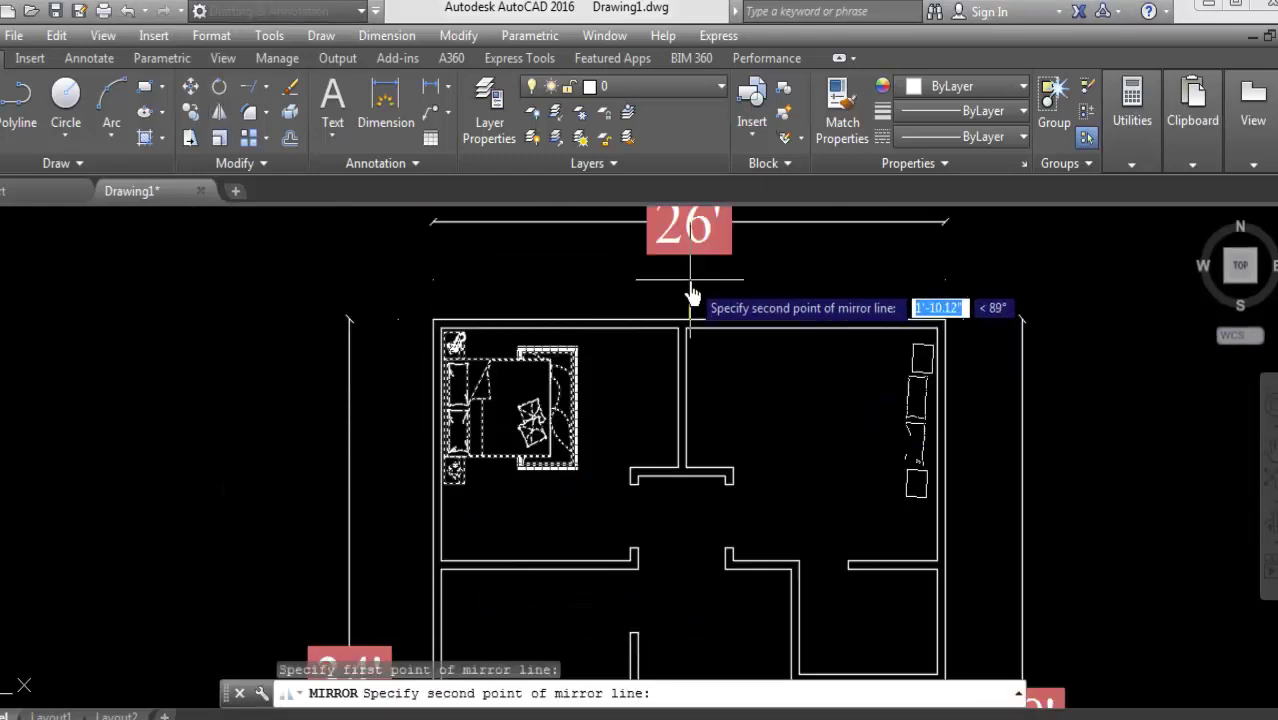
- Mirror the bed about the plan's centre and move the copy into the right bedroom
{"action": "left_click", "coordinate": [691, 295]}
{"action": "key", "text": "Return"}
{"action": "left_click", "coordinate": [833, 419]}
{"action": "key", "text": "Return"}
{"action": "left_click", "coordinate": [893, 371]}
{"action": "left_click", "coordinate": [640, 455]}
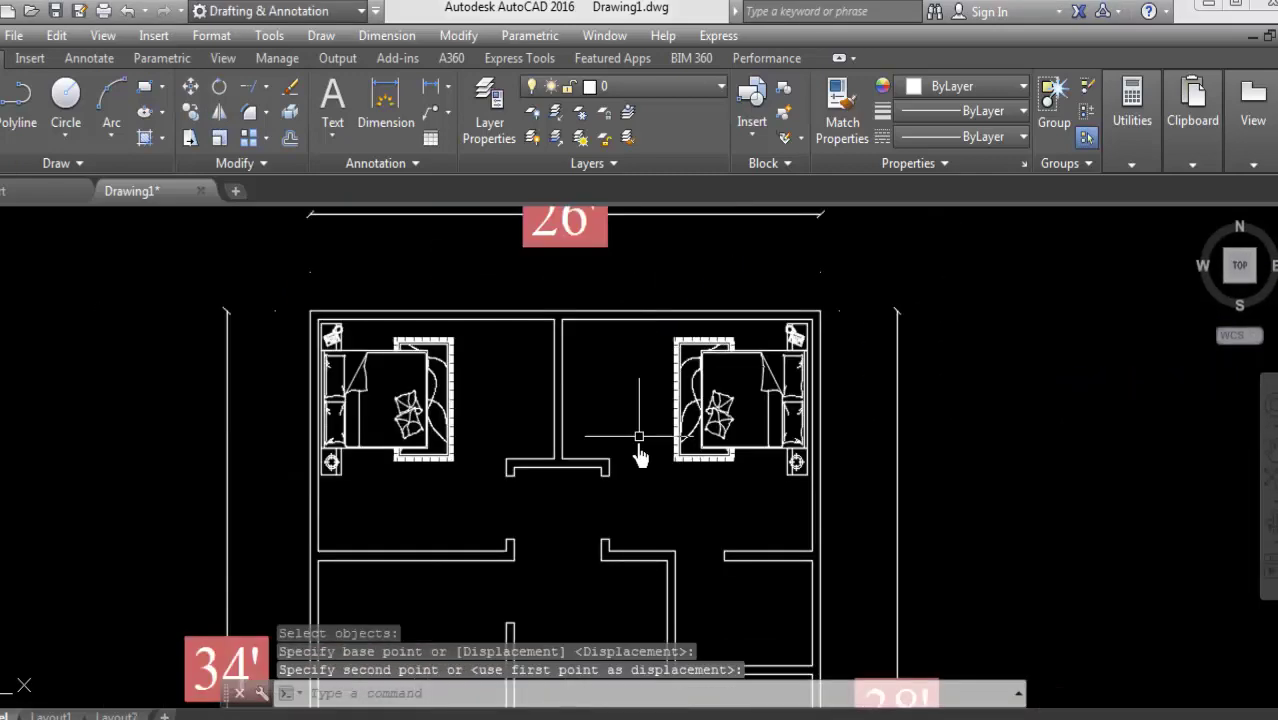
{"action": "scroll", "coordinate": [640, 455], "scroll_direction": "down", "scroll_amount": 3}
- Copy the left bed into the middle-left room
{"action": "left_click", "coordinate": [457, 329]}
{"action": "type", "text": "co"}
{"action": "key", "text": "Return"}
{"action": "left_click", "coordinate": [399, 286]}
{"action": "scroll", "coordinate": [399, 286], "scroll_direction": "up", "scroll_amount": 4}
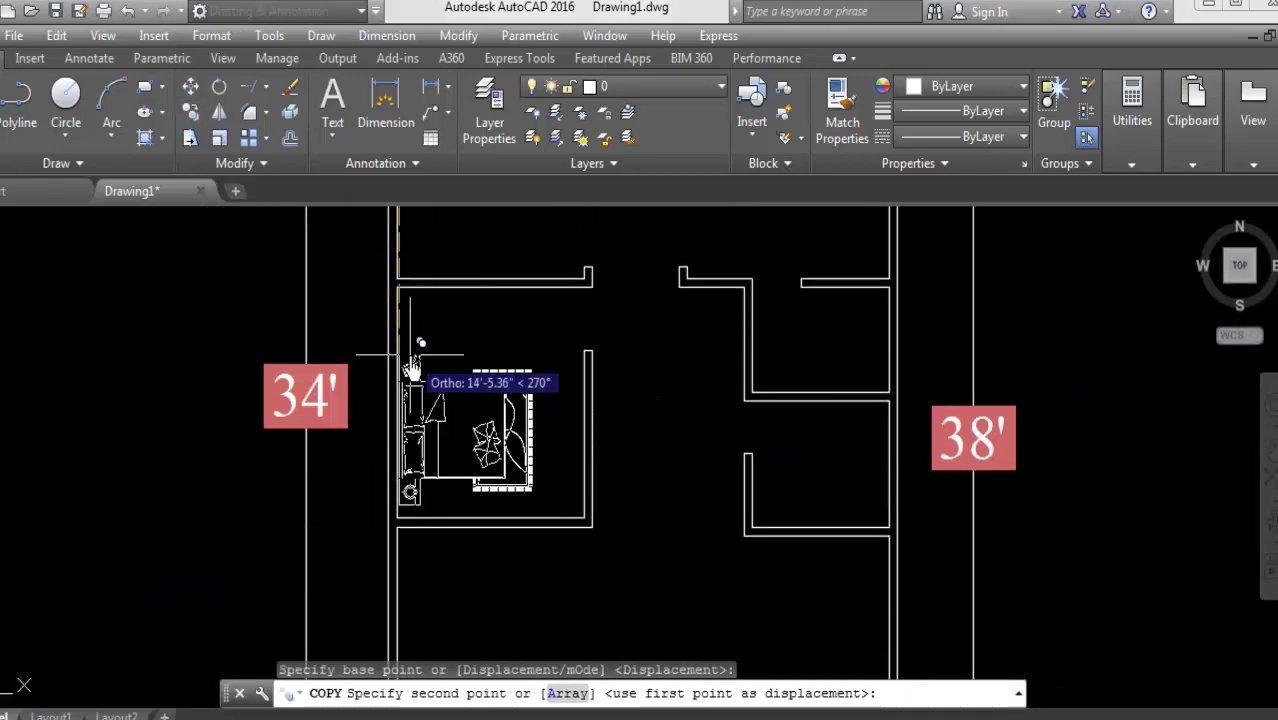
{"action": "scroll", "coordinate": [412, 370], "scroll_direction": "up", "scroll_amount": 2}
{"action": "left_click", "coordinate": [370, 365]}
{"action": "scroll", "coordinate": [590, 277], "scroll_direction": "down", "scroll_amount": 3}
{"action": "key", "text": "Return"}
{"action": "scroll", "coordinate": [521, 492], "scroll_direction": "down", "scroll_amount": 2}
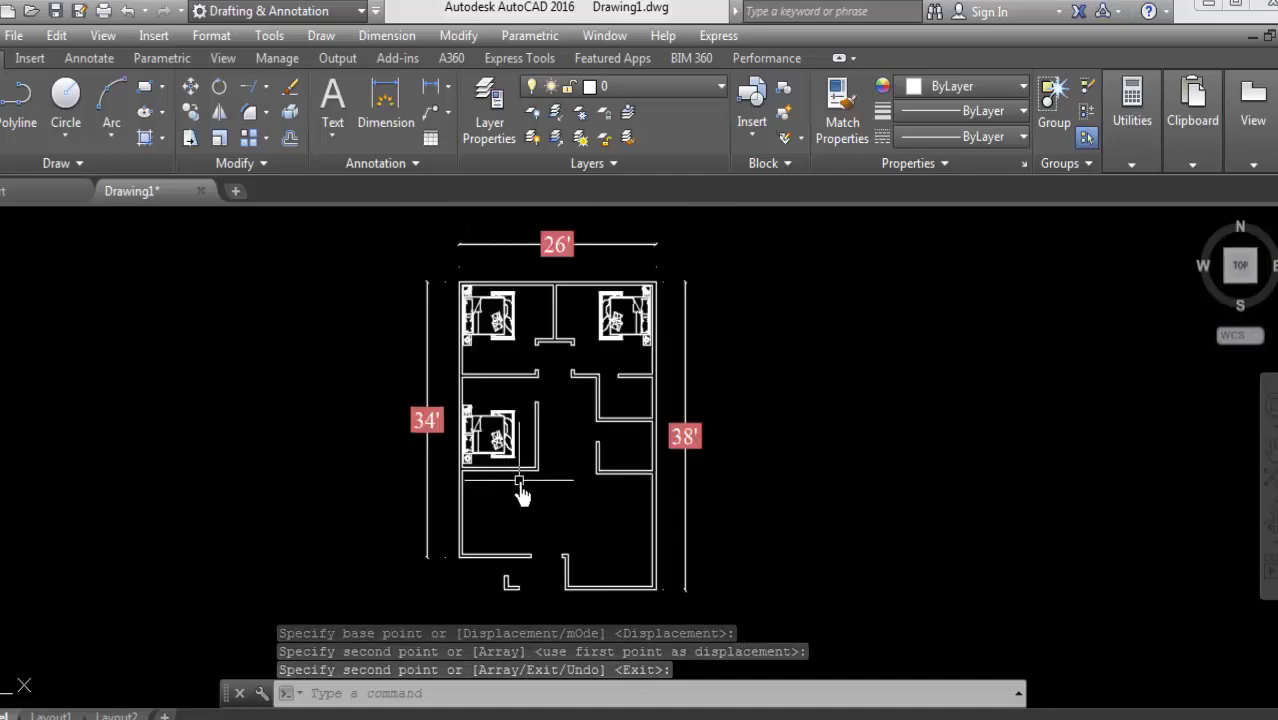
{"action": "scroll", "coordinate": [521, 492], "scroll_direction": "up", "scroll_amount": 2}
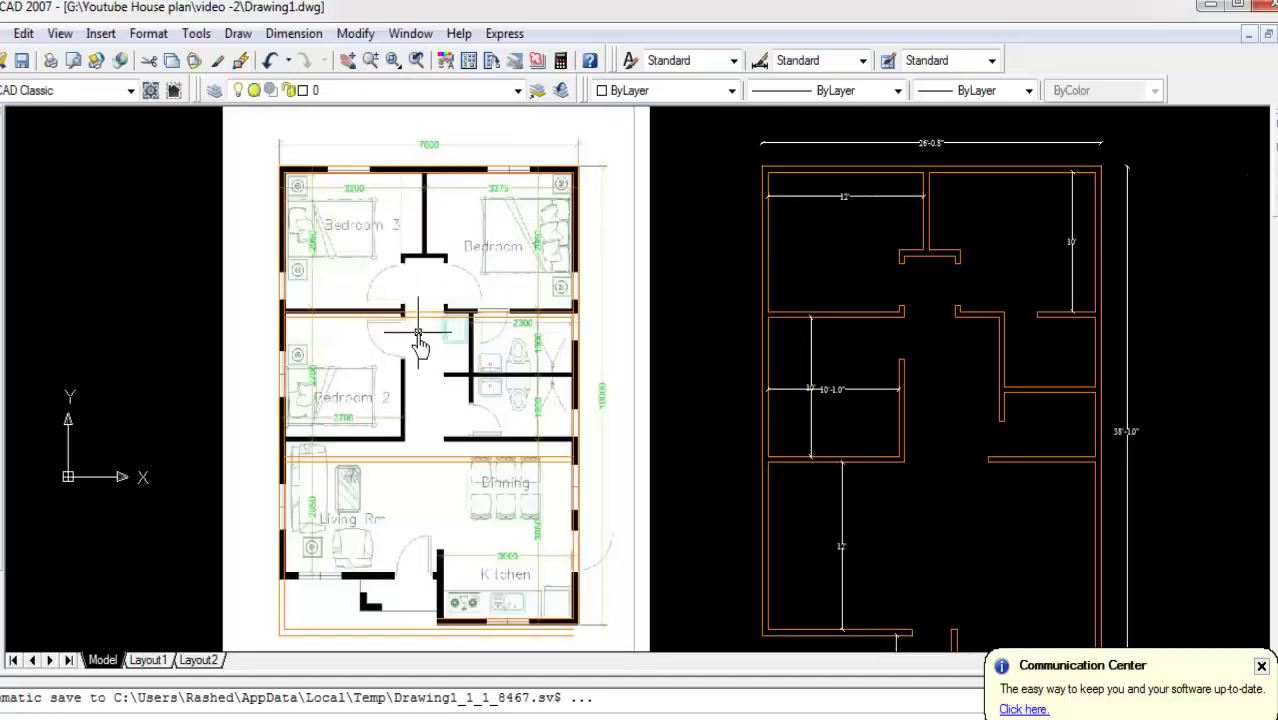
- Open furniture_4.dwg from the Kitchen Block folder in AutoCAD 2016
{"action": "left_click", "coordinate": [410, 33]}
{"action": "left_click", "coordinate": [500, 260]}
{"action": "left_click", "coordinate": [410, 33]}
{"action": "left_click", "coordinate": [500, 283]}
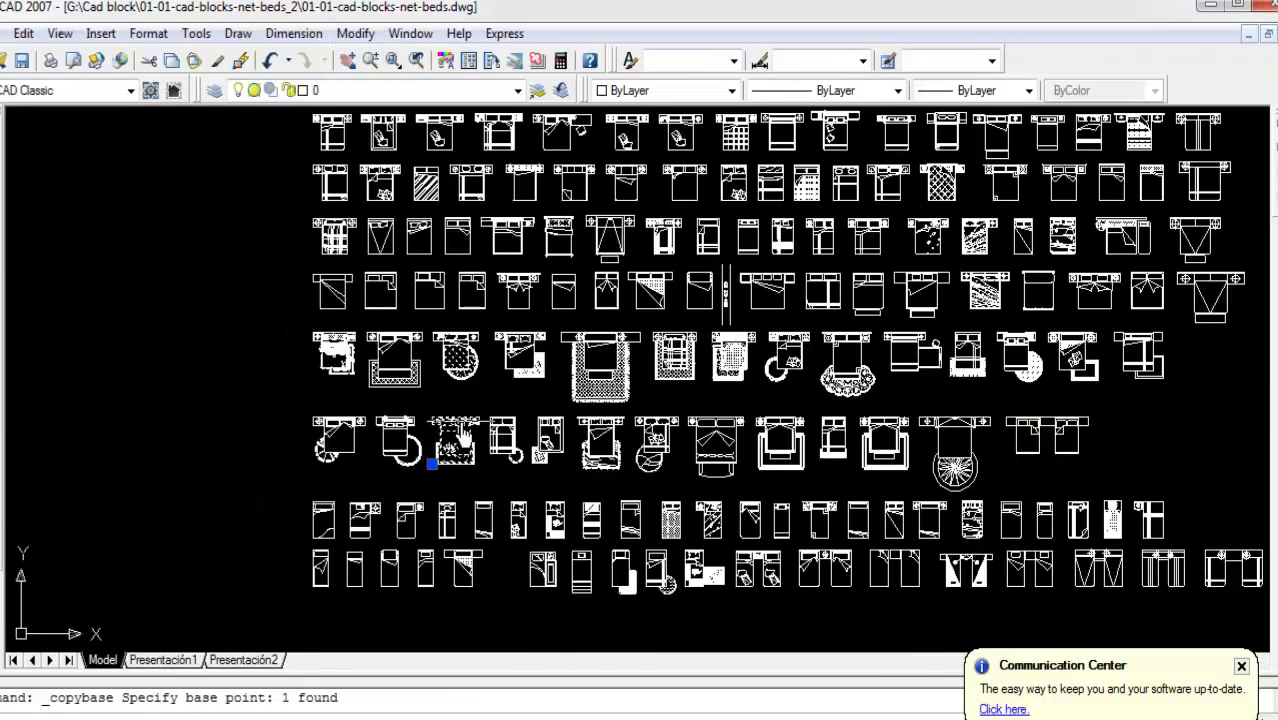
{"action": "left_click", "coordinate": [200, 697]}
{"action": "key", "text": "BackSpace"}
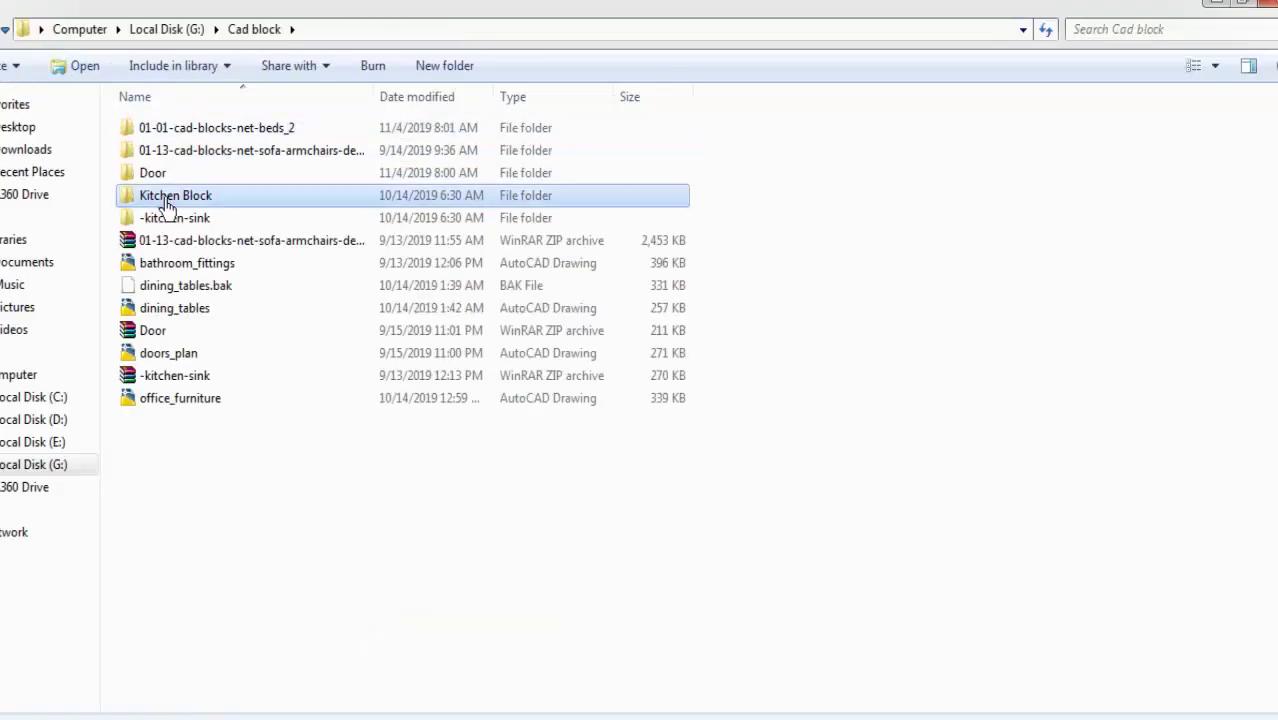
{"action": "double_click", "coordinate": [163, 209]}
{"action": "right_click", "coordinate": [165, 138]}
{"action": "left_click", "coordinate": [520, 283]}
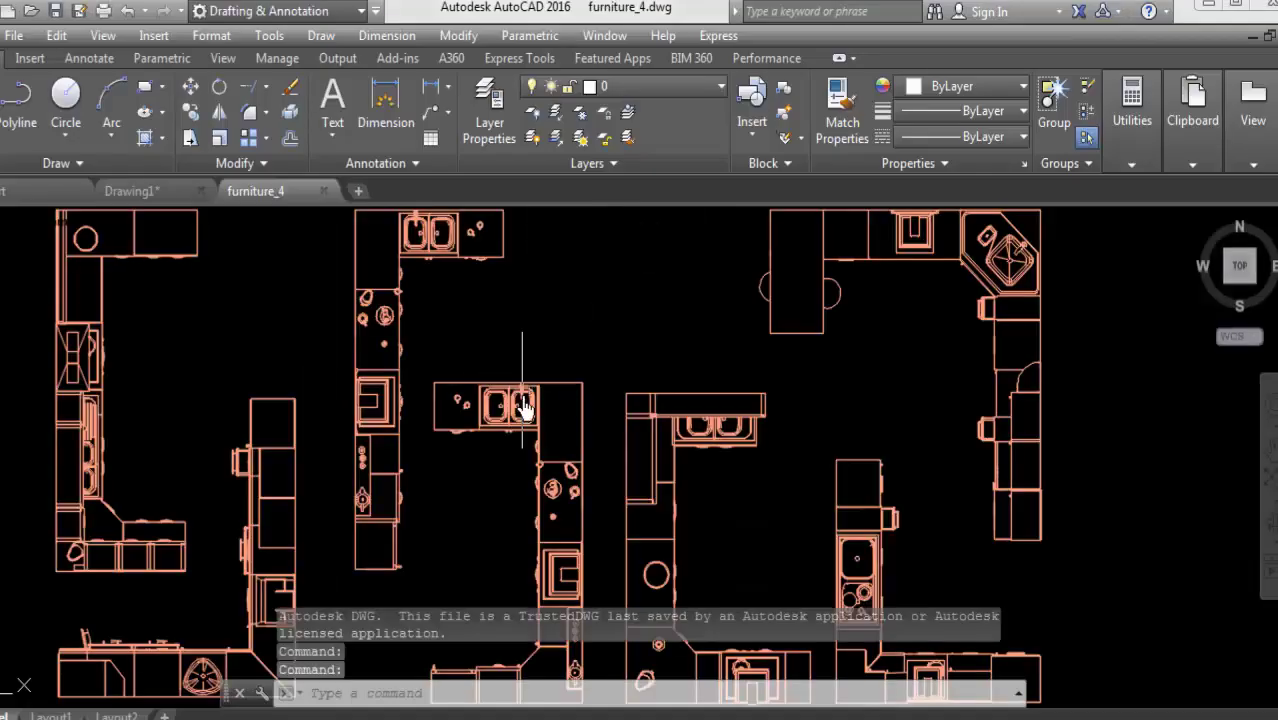
- Copy the L-shaped kitchen counter block with a base point and paste it beside the house plan
{"action": "scroll", "coordinate": [639, 322], "scroll_direction": "up", "scroll_amount": 3}
{"action": "scroll", "coordinate": [653, 419], "scroll_direction": "up", "scroll_amount": 2}
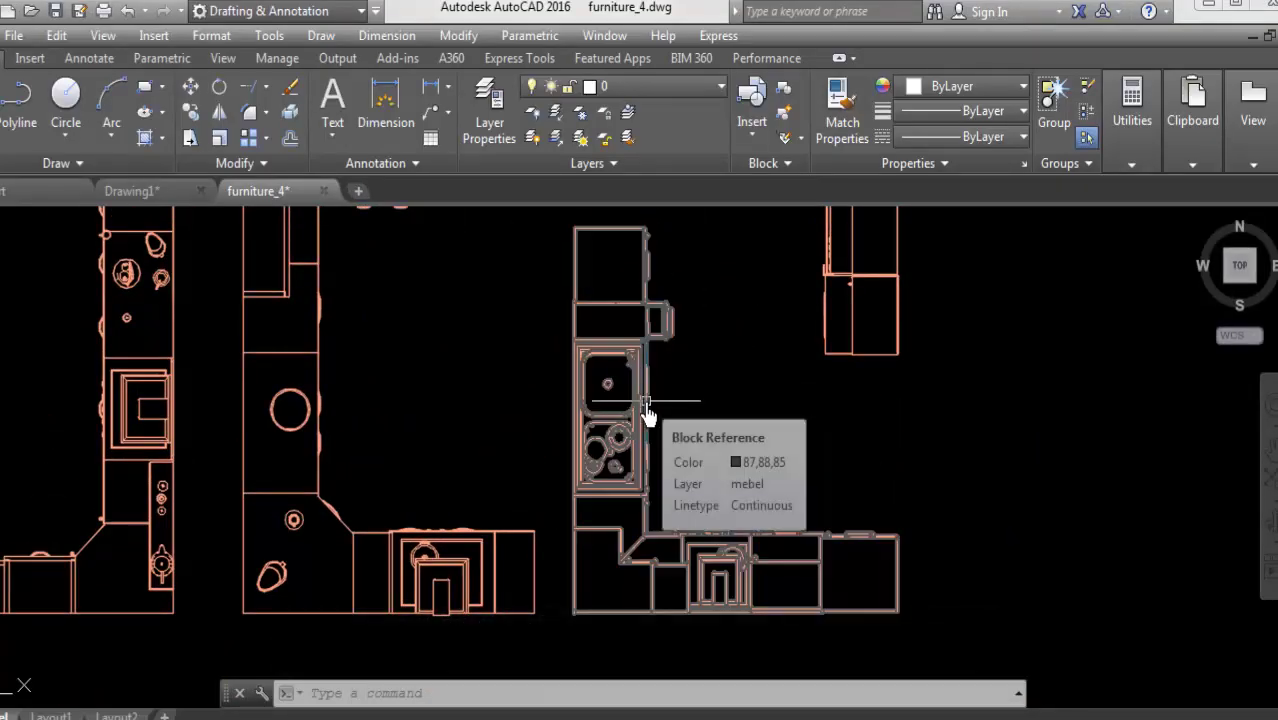
{"action": "left_click", "coordinate": [650, 414]}
{"action": "right_click", "coordinate": [650, 414]}
{"action": "left_click", "coordinate": [920, 326]}
{"action": "left_click", "coordinate": [575, 229]}
{"action": "left_click", "coordinate": [130, 191]}
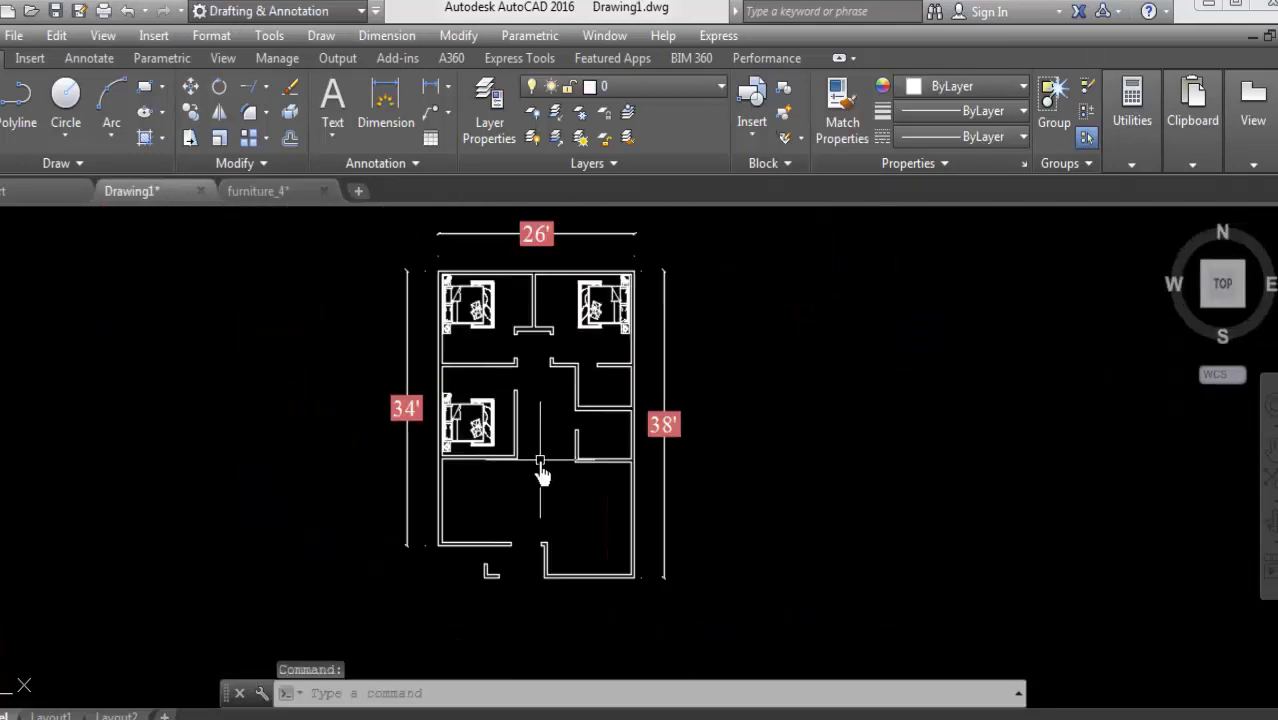
{"action": "key", "text": "ctrl+v"}
{"action": "left_click", "coordinate": [250, 113]}
{"action": "key", "text": "Return"}
- Scale the kitchen block by reference so the picked length becomes 2'
{"action": "left_click", "coordinate": [735, 328]}
{"action": "right_click", "coordinate": [876, 372]}
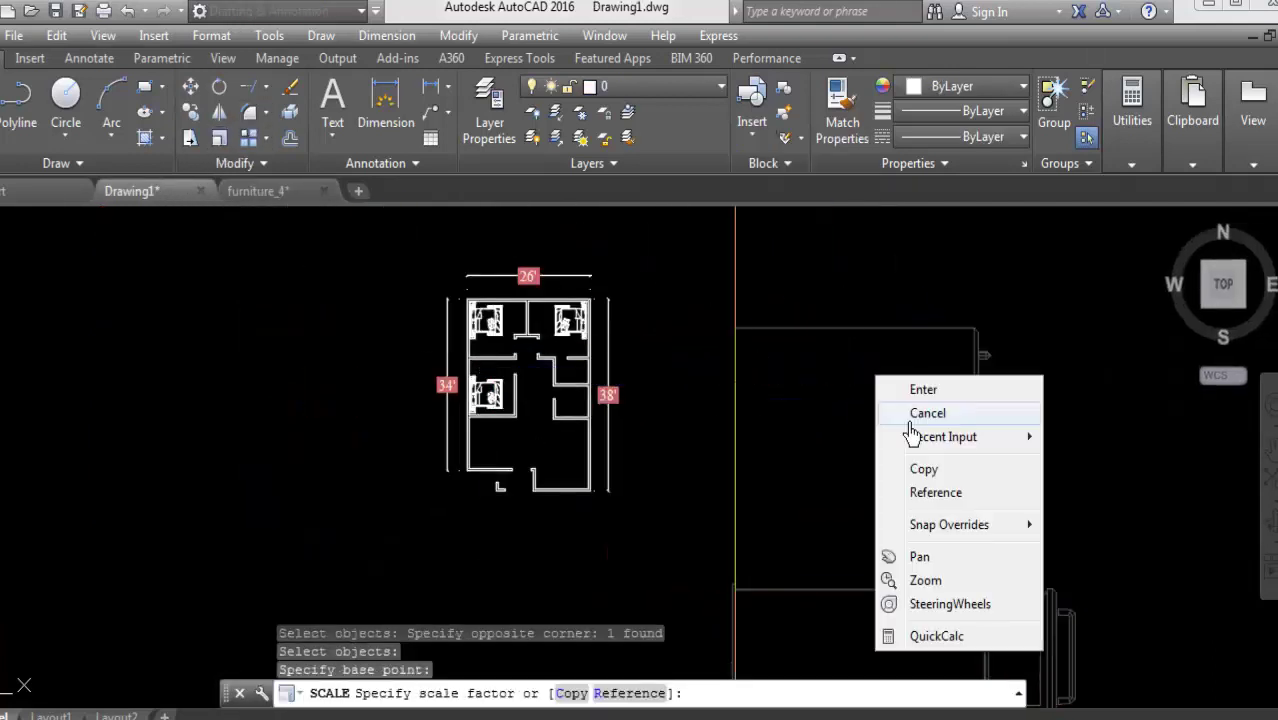
{"action": "left_click", "coordinate": [935, 492]}
{"action": "left_click", "coordinate": [975, 380]}
{"action": "left_click", "coordinate": [735, 381]}
{"action": "type", "text": "2'"}
{"action": "key", "text": "Return"}
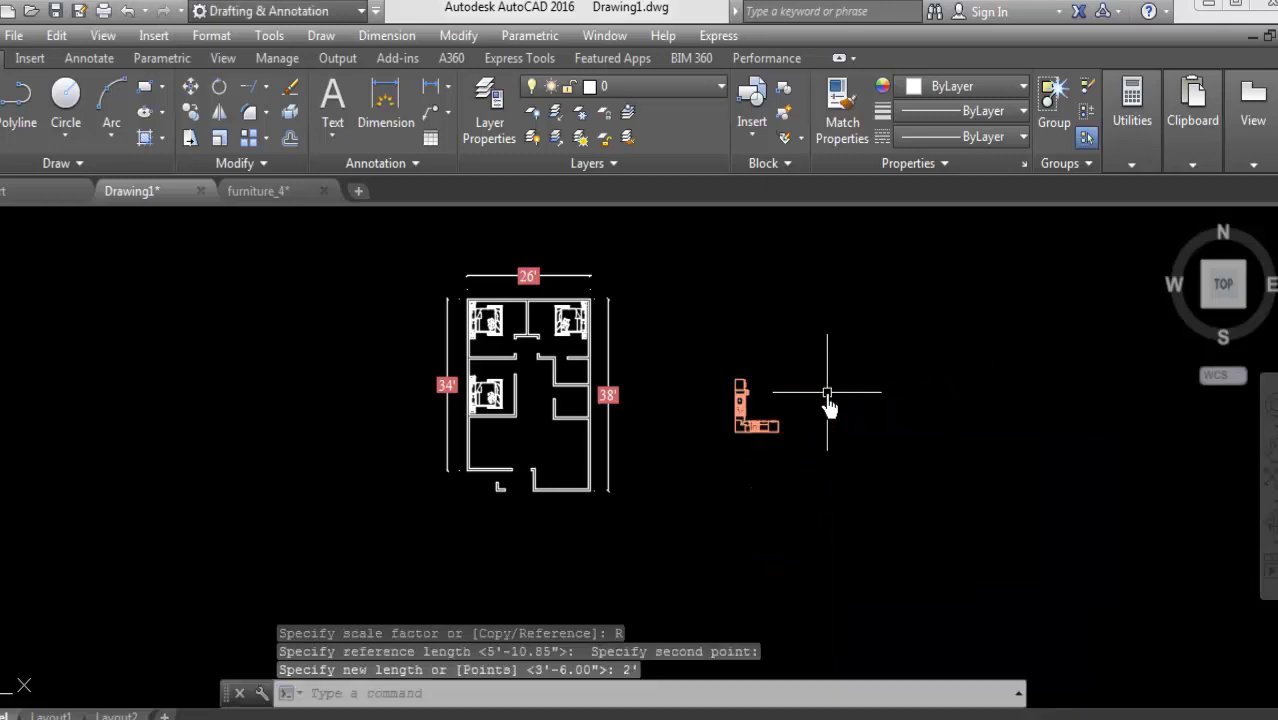
{"action": "scroll", "coordinate": [705, 434], "scroll_direction": "up", "scroll_amount": 3}
{"action": "scroll", "coordinate": [641, 390], "scroll_direction": "up", "scroll_amount": 2}
- Mirror the kitchen block about a vertical line, deleting the original
{"action": "left_click", "coordinate": [219, 111]}
{"action": "left_click_drag", "start_coordinate": [845, 270], "coordinate": [990, 430]}
{"action": "left_click", "coordinate": [840, 420]}
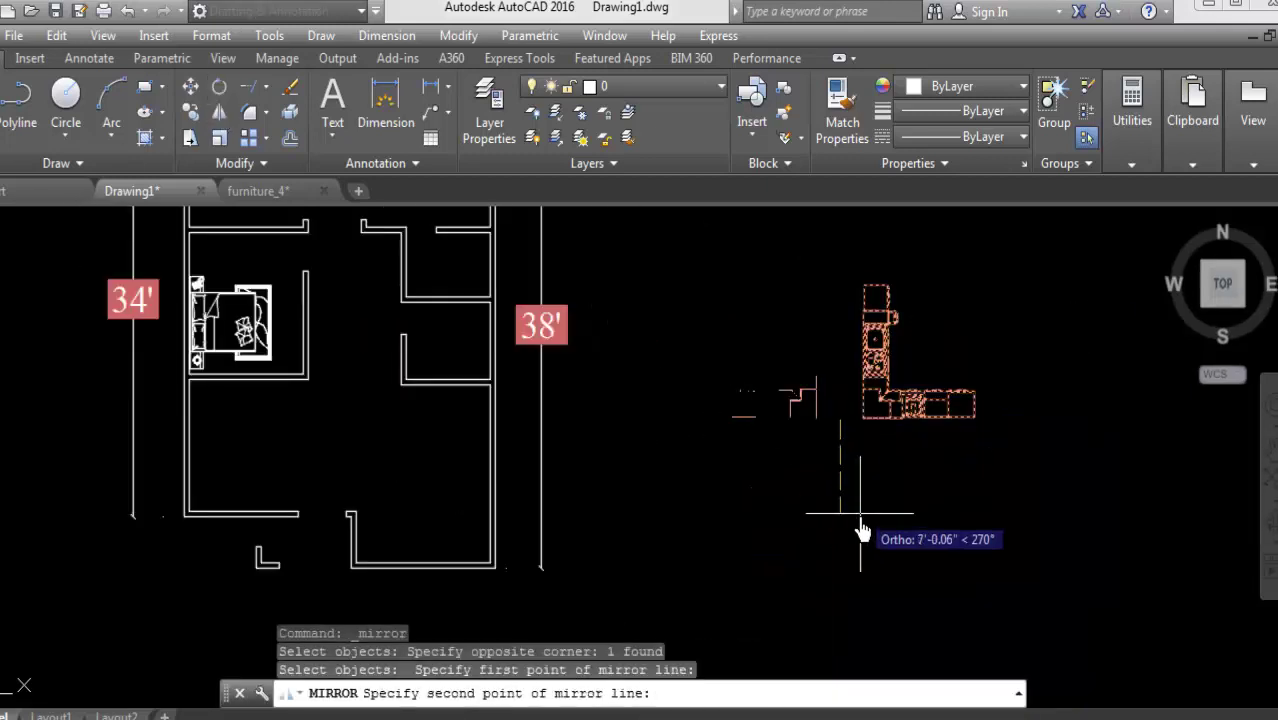
{"action": "left_click", "coordinate": [859, 528]}
{"action": "type", "text": "Y"}
{"action": "key", "text": "Return"}
- Move the mirrored kitchen counter into the lower-right room's corner
{"action": "left_click", "coordinate": [190, 87]}
{"action": "left_click", "coordinate": [821, 443]}
{"action": "scroll", "coordinate": [448, 485], "scroll_direction": "up", "scroll_amount": 3}
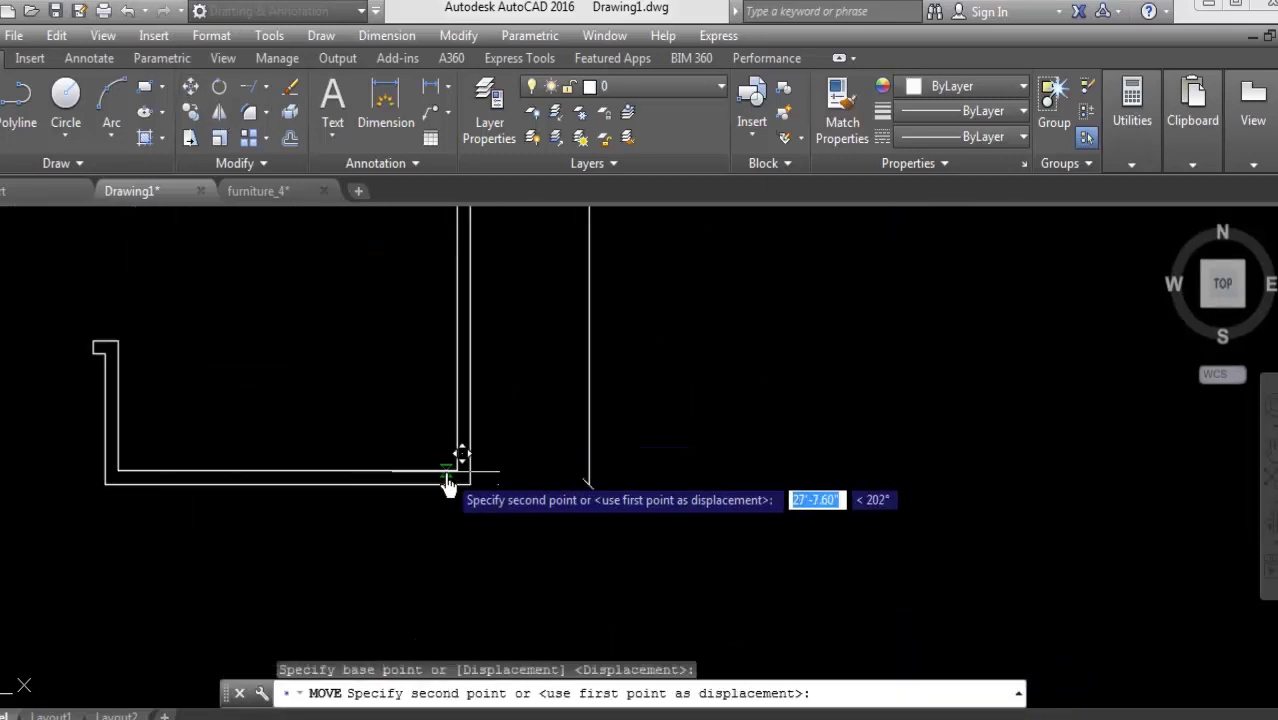
{"action": "left_click", "coordinate": [458, 476]}
{"action": "scroll", "coordinate": [570, 499], "scroll_direction": "down", "scroll_amount": 3}
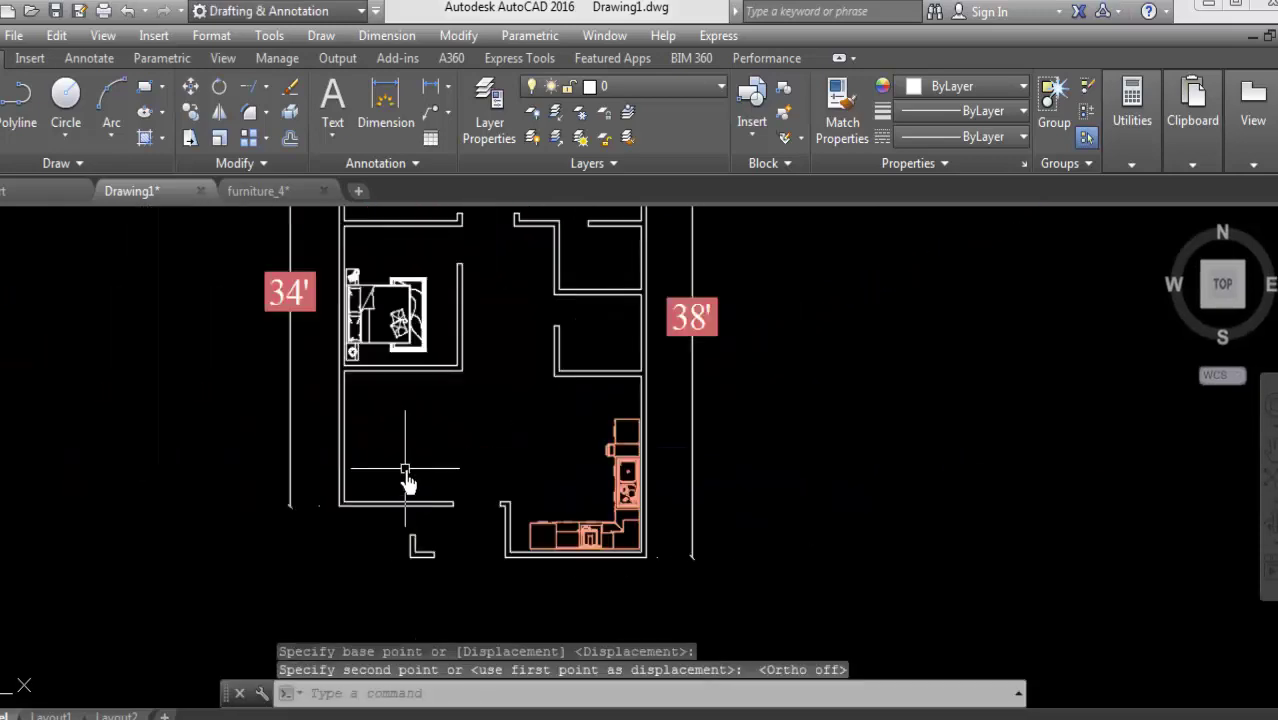
{"action": "scroll", "coordinate": [408, 479], "scroll_direction": "down", "scroll_amount": 3}
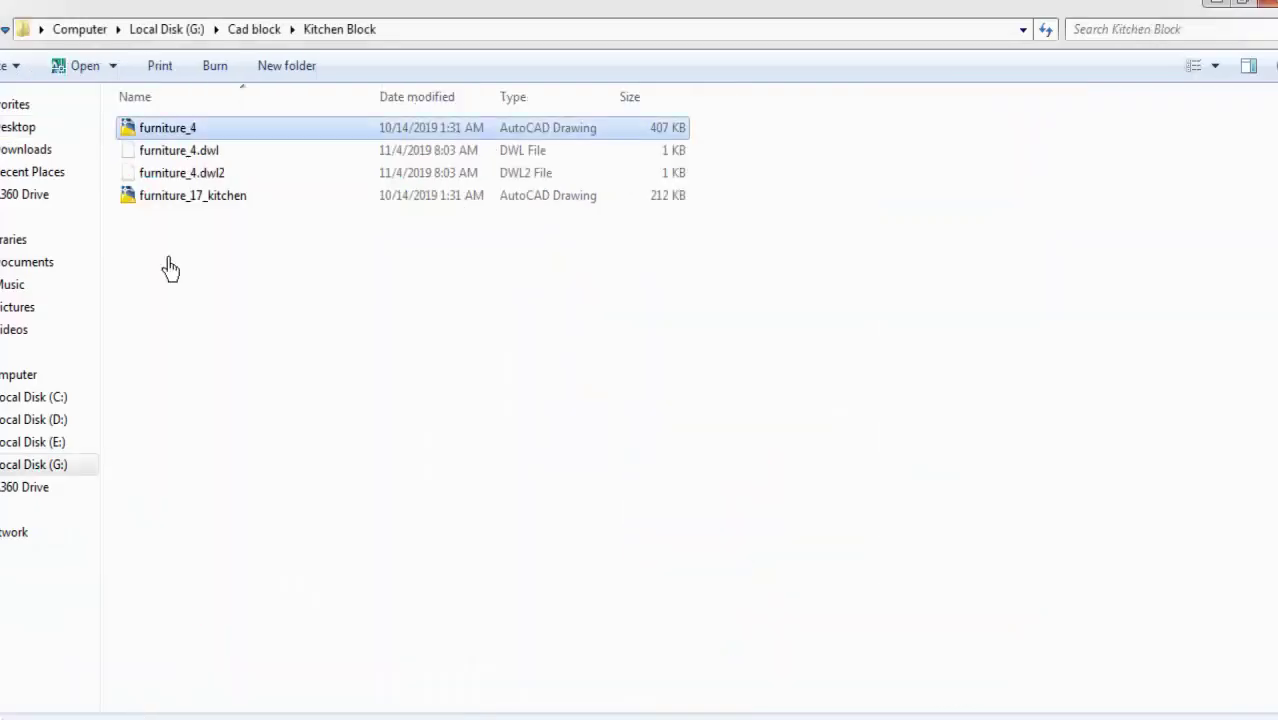
- Copy the rectangular eight-seat table from dining_tables.dwg and paste it into the house plan
{"action": "double_click", "coordinate": [183, 316]}
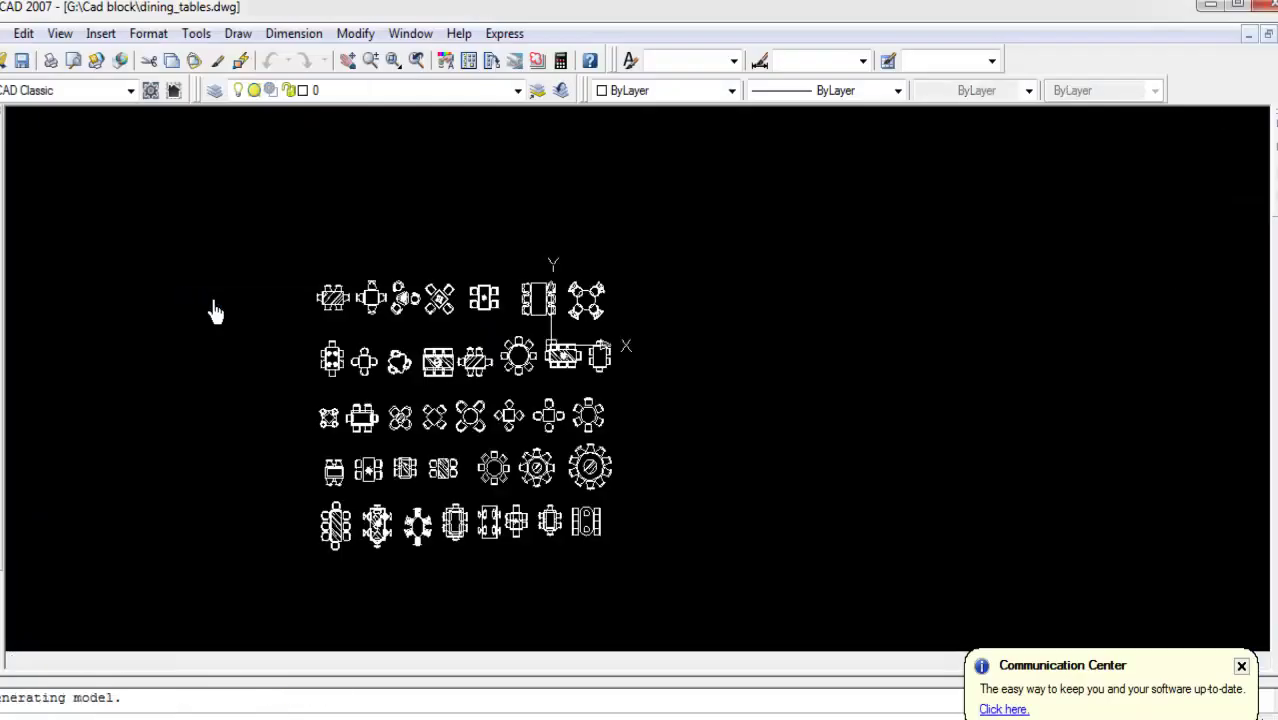
{"action": "scroll", "coordinate": [508, 456], "scroll_direction": "up", "scroll_amount": 3}
{"action": "scroll", "coordinate": [450, 250], "scroll_direction": "up", "scroll_amount": 3}
{"action": "left_click", "coordinate": [399, 208]}
{"action": "left_click", "coordinate": [759, 486]}
{"action": "key", "text": "ctrl+shift+c"}
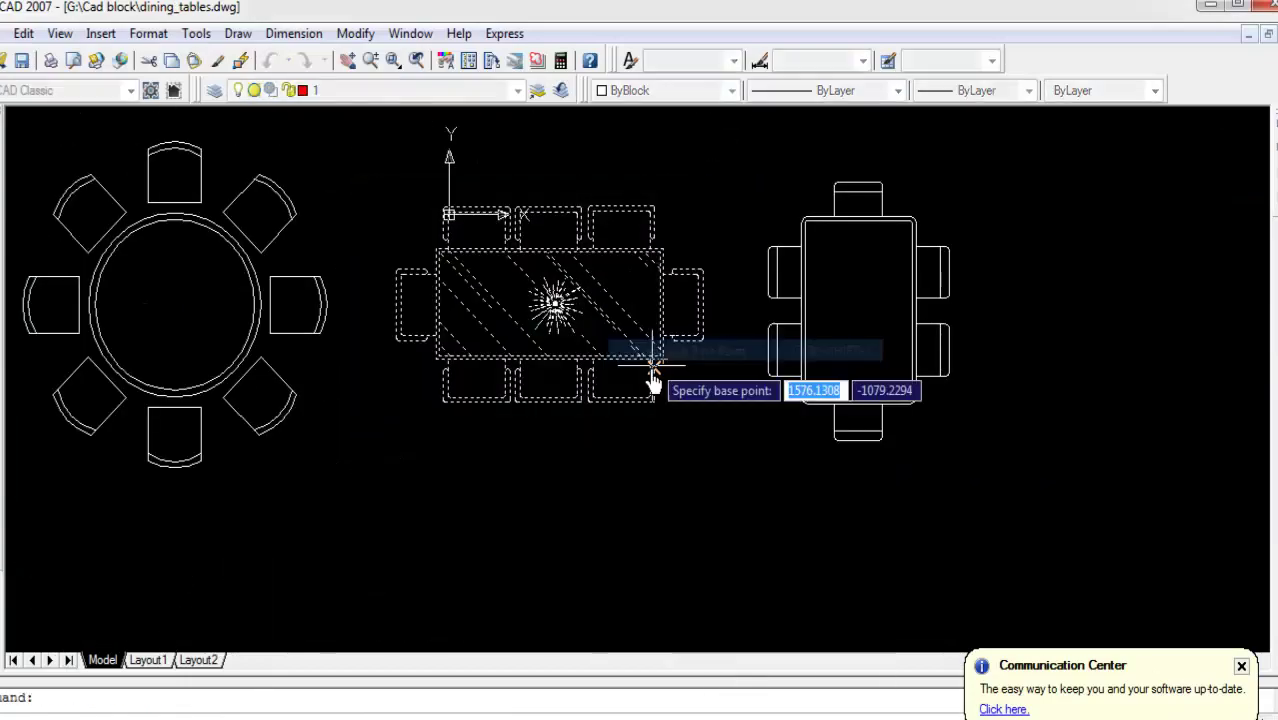
{"action": "left_click", "coordinate": [650, 375]}
{"action": "left_click", "coordinate": [400, 680]}
{"action": "key", "text": "ctrl+v"}
- Place the pasted dining table beside the plan and define it as a block with a base point on the table
{"action": "scroll", "coordinate": [491, 581], "scroll_direction": "down", "scroll_amount": 3}
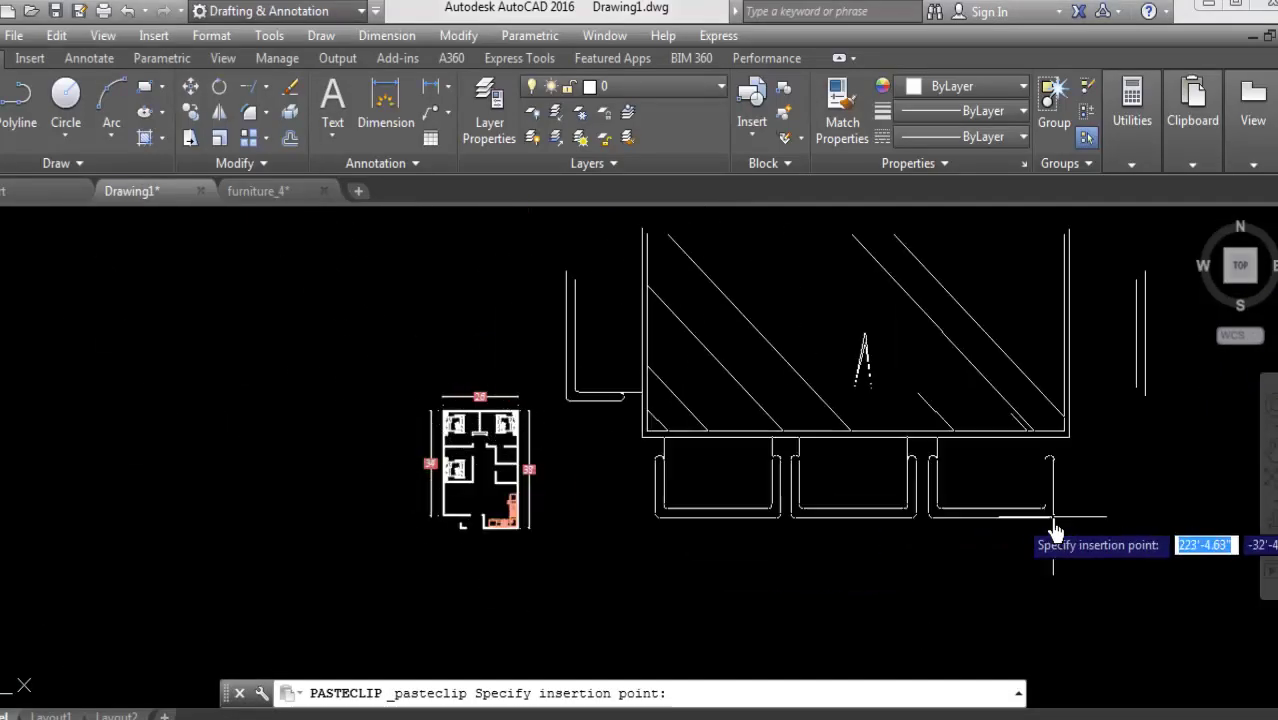
{"action": "left_click", "coordinate": [566, 581]}
{"action": "scroll", "coordinate": [566, 581], "scroll_direction": "down", "scroll_amount": 1}
{"action": "type", "text": "b"}
{"action": "key", "text": "Return"}
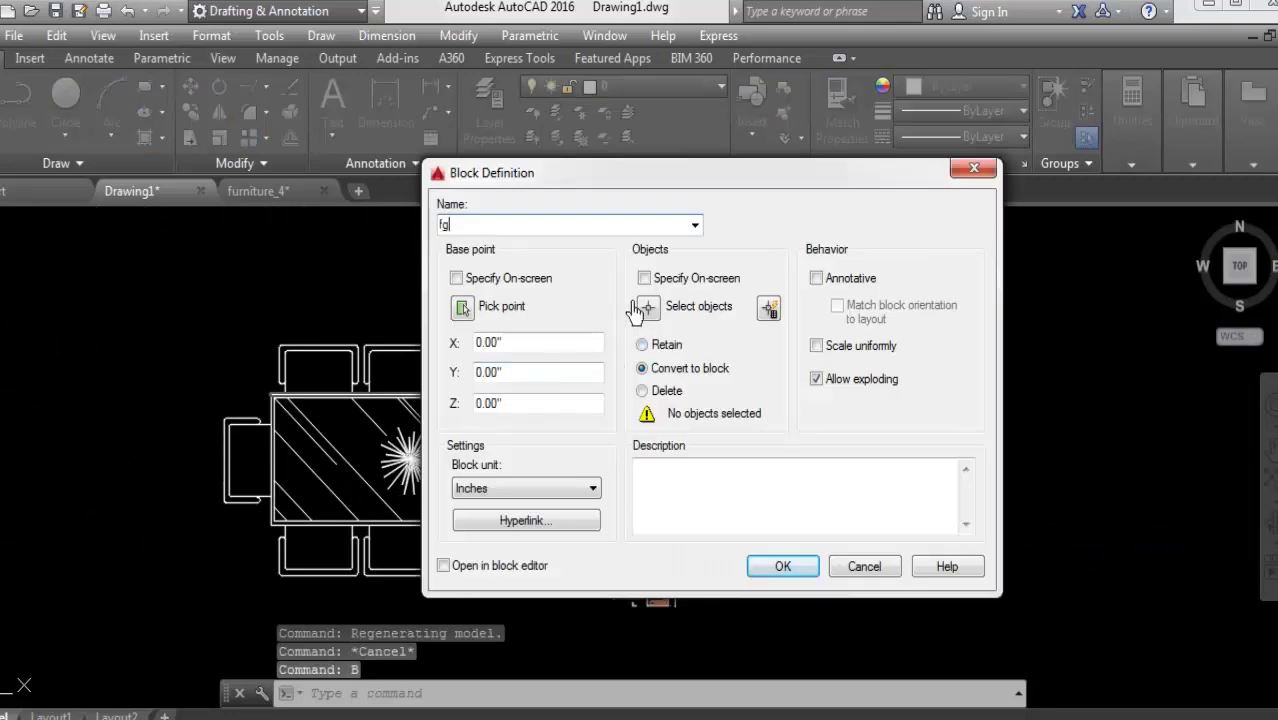
{"action": "left_click", "coordinate": [736, 379]}
{"action": "left_click_drag", "start_coordinate": [134, 314], "coordinate": [615, 530]}
{"action": "key", "text": "Return"}
{"action": "left_click", "coordinate": [462, 379]}
{"action": "left_click", "coordinate": [519, 590]}
{"action": "key", "text": "Return"}
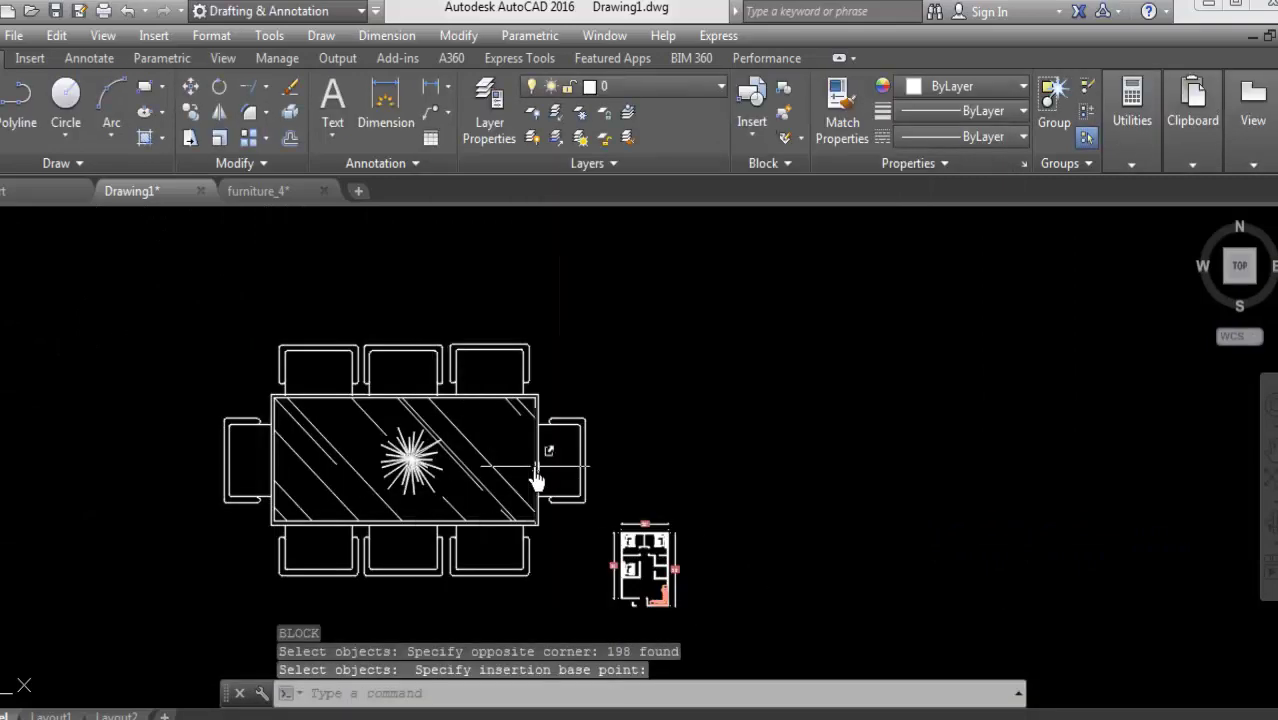
- Scale the table block down by reference to a new length of 3'
{"action": "left_click", "coordinate": [219, 137]}
{"action": "left_click_drag", "start_coordinate": [285, 322], "coordinate": [600, 590]}
{"action": "key", "text": "Return"}
{"action": "scroll", "coordinate": [250, 335], "scroll_direction": "up", "scroll_amount": 4}
{"action": "left_click", "coordinate": [251, 330]}
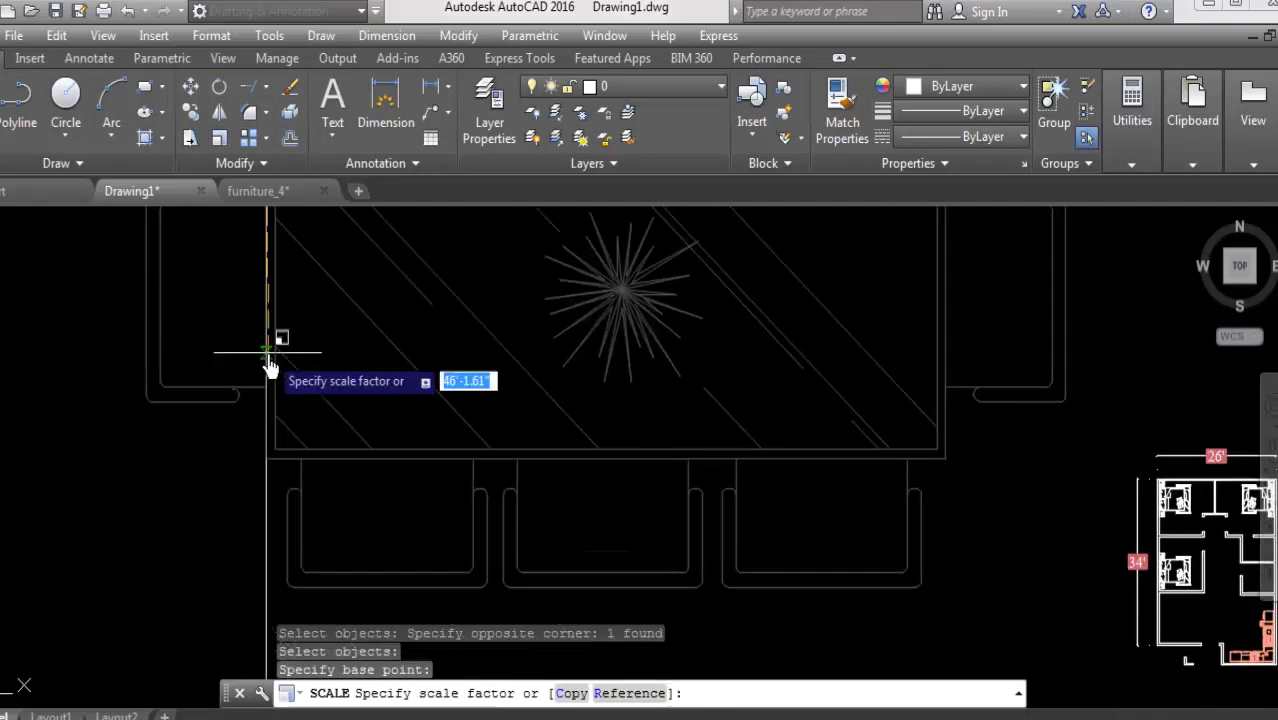
{"action": "type", "text": "R"}
{"action": "key", "text": "Return"}
{"action": "scroll", "coordinate": [280, 470], "scroll_direction": "down", "scroll_amount": 3}
{"action": "left_click", "coordinate": [272, 342]}
{"action": "left_click", "coordinate": [272, 540]}
- Move the shrunken dining table into the large lower-left room
{"action": "left_click", "coordinate": [143, 473]}
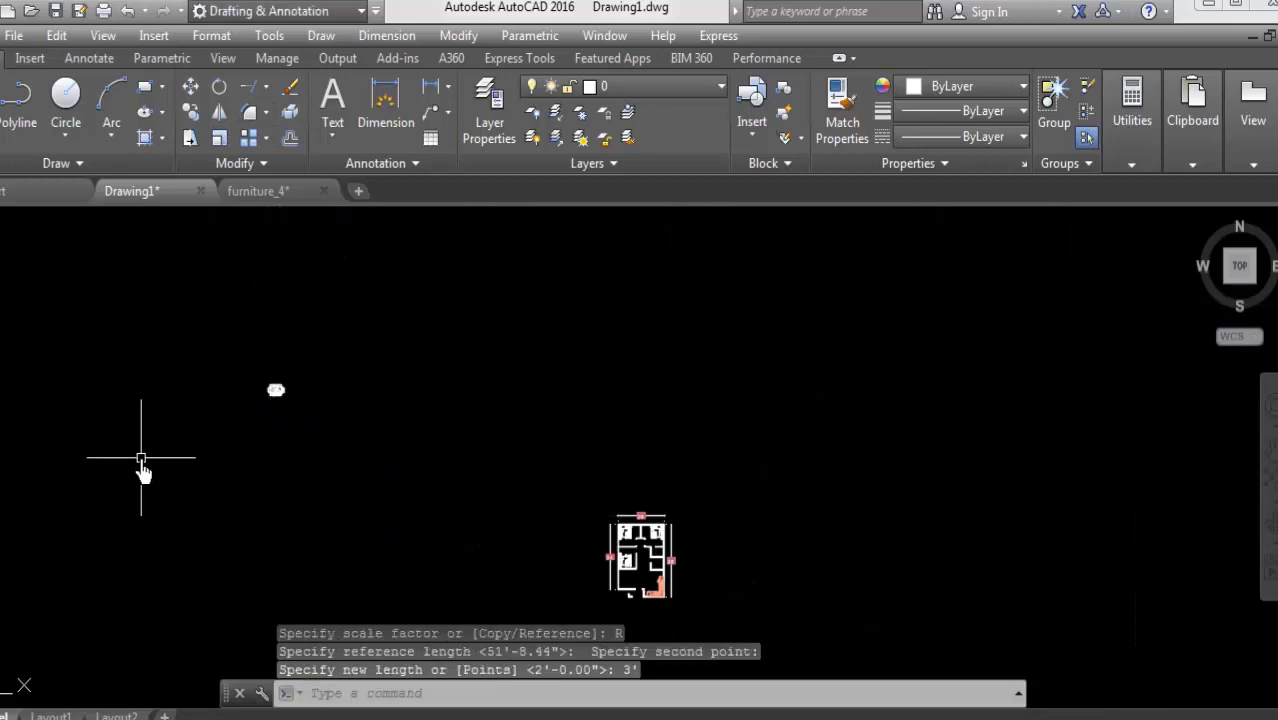
{"action": "scroll", "coordinate": [143, 457], "scroll_direction": "up", "scroll_amount": 3}
{"action": "left_click_drag", "start_coordinate": [220, 350], "coordinate": [285, 400]}
{"action": "scroll", "coordinate": [285, 400], "scroll_direction": "up", "scroll_amount": 3}
{"action": "scroll", "coordinate": [585, 528], "scroll_direction": "up", "scroll_amount": 5}
{"action": "key", "text": "F8"}
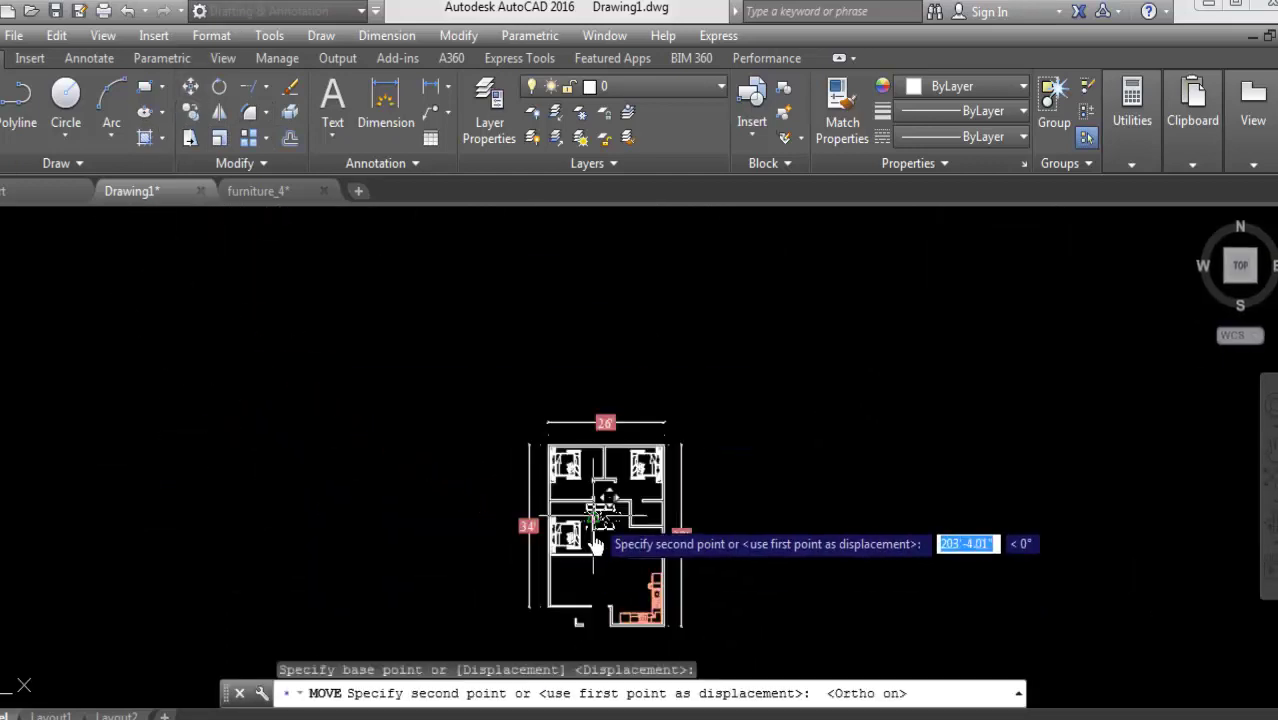
{"action": "scroll", "coordinate": [562, 600], "scroll_direction": "up", "scroll_amount": 2}
{"action": "key", "text": "F8"}
{"action": "scroll", "coordinate": [579, 285], "scroll_direction": "down", "scroll_amount": 2}
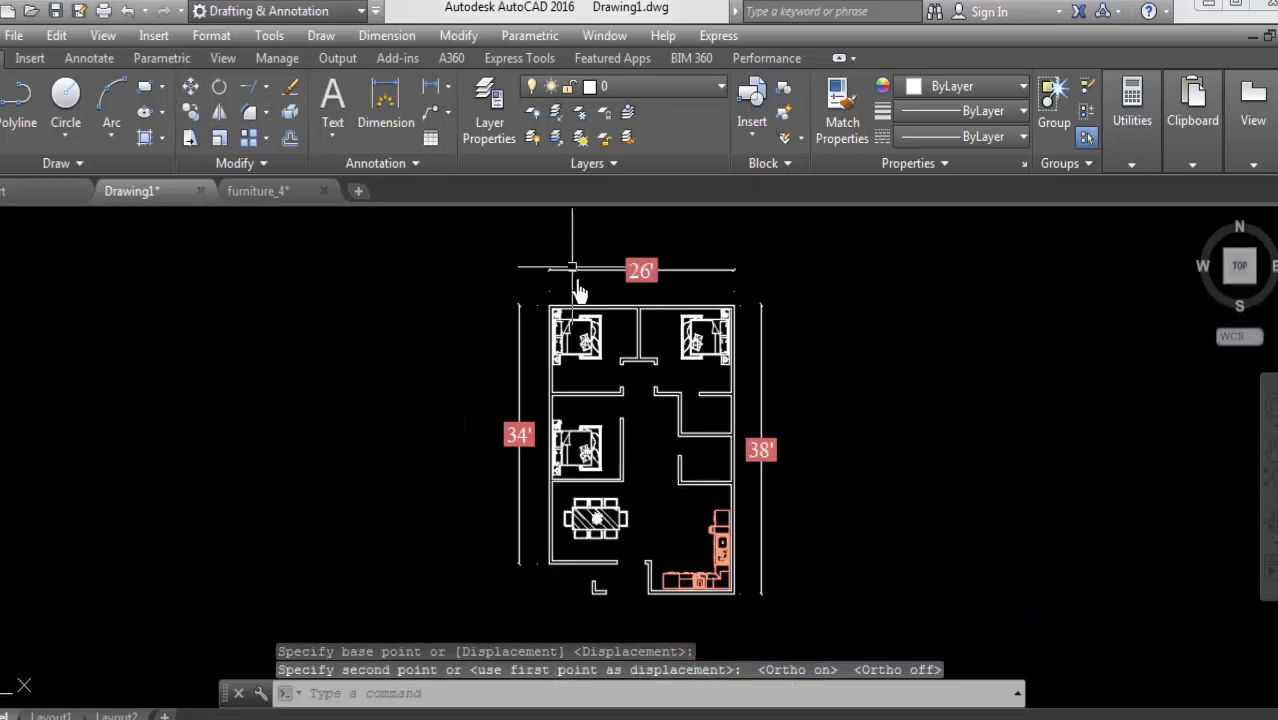
{"action": "scroll", "coordinate": [422, 356], "scroll_direction": "up", "scroll_amount": 2}
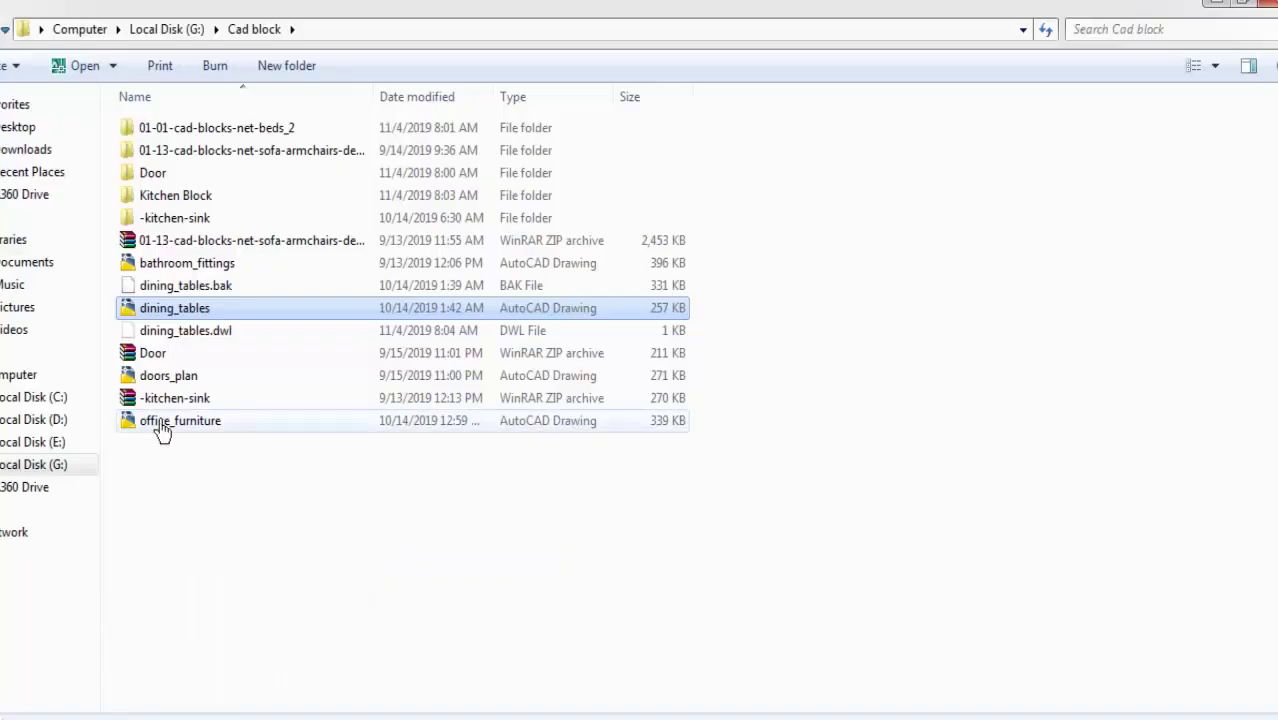
- Open bathroom_fittings.dwg and zoom to its row of toilets
{"action": "double_click", "coordinate": [155, 264]}
{"action": "scroll", "coordinate": [300, 420], "scroll_direction": "up", "scroll_amount": 2}
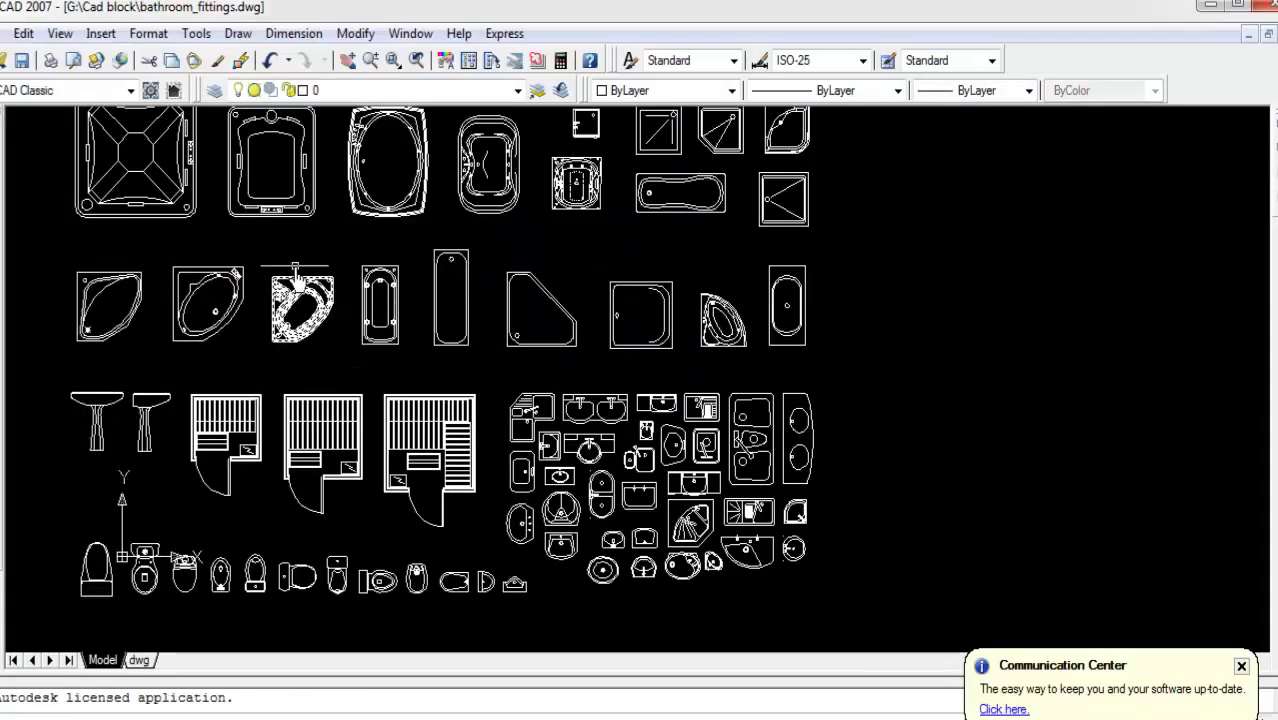
{"action": "scroll", "coordinate": [437, 500], "scroll_direction": "up", "scroll_amount": 2}
{"action": "middle_click_drag", "start_coordinate": [427, 476], "coordinate": [437, 314]}
{"action": "scroll", "coordinate": [165, 597], "scroll_direction": "up", "scroll_amount": 3}
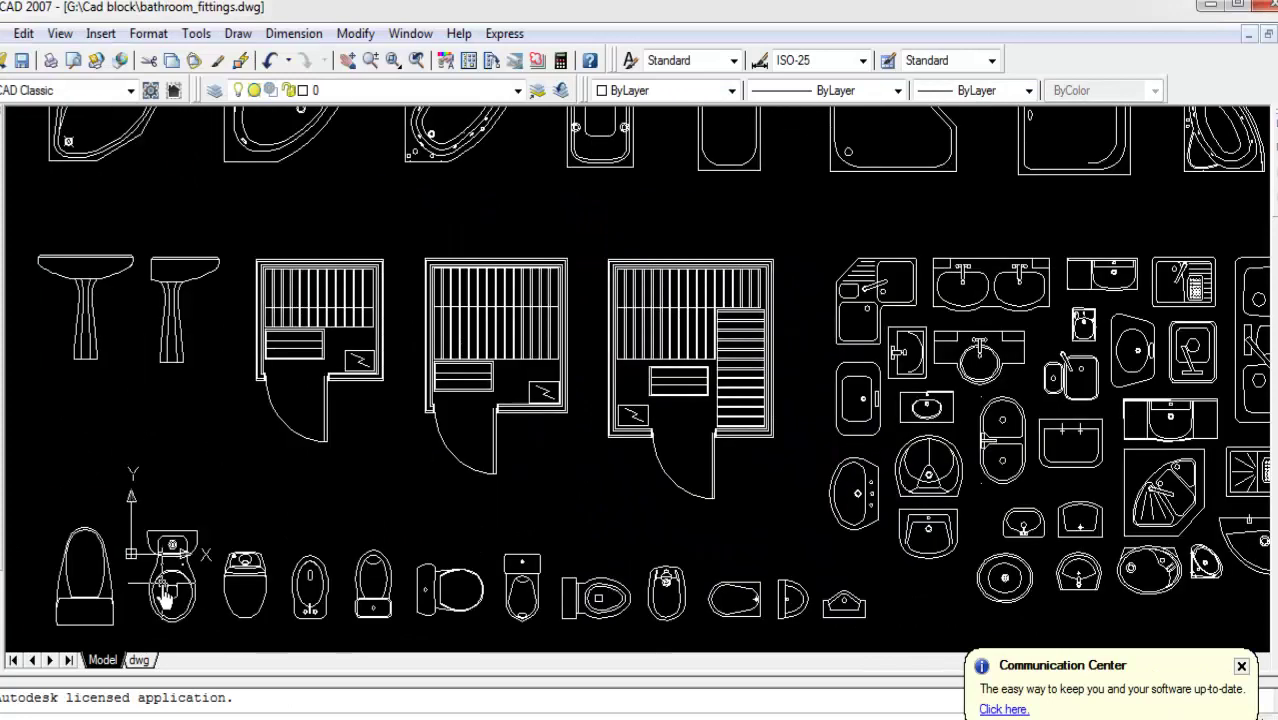
- Copy a toilet with a base point and return to the house floor plan
{"action": "right_click", "coordinate": [187, 545]}
{"action": "left_click", "coordinate": [285, 188]}
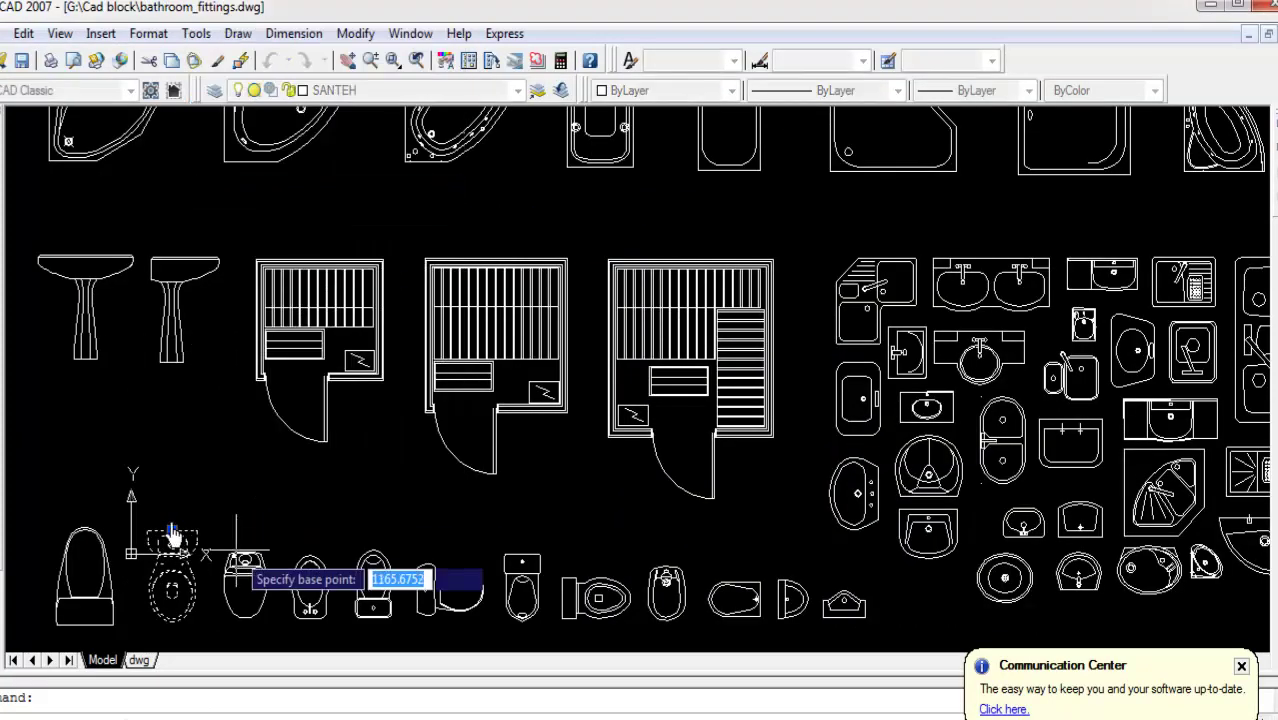
{"action": "left_click", "coordinate": [172, 531]}
{"action": "left_click", "coordinate": [417, 690]}
- Paste the toilet beside the plan and scale it down by reference to bathroom size
{"action": "key", "text": "ctrl+v"}
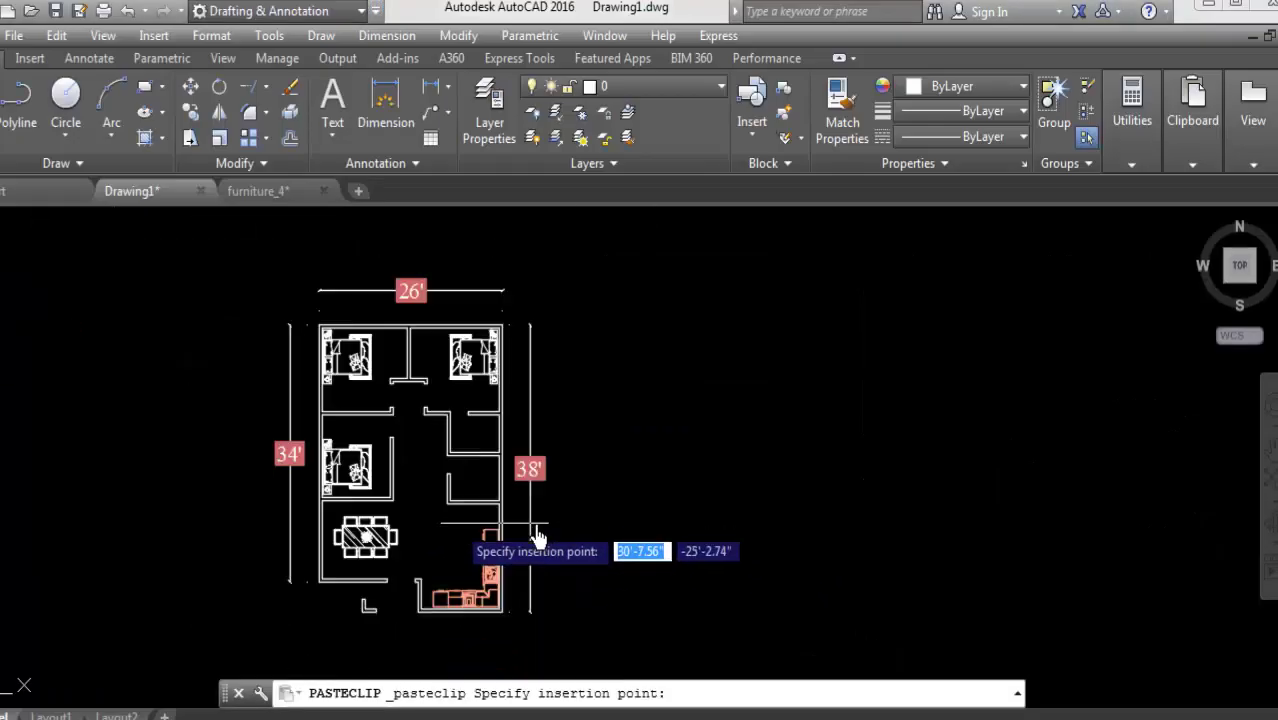
{"action": "left_click", "coordinate": [671, 500]}
{"action": "type", "text": "sc"}
{"action": "key", "text": "Return"}
{"action": "left_click", "coordinate": [515, 510]}
{"action": "right_click", "coordinate": [836, 222]}
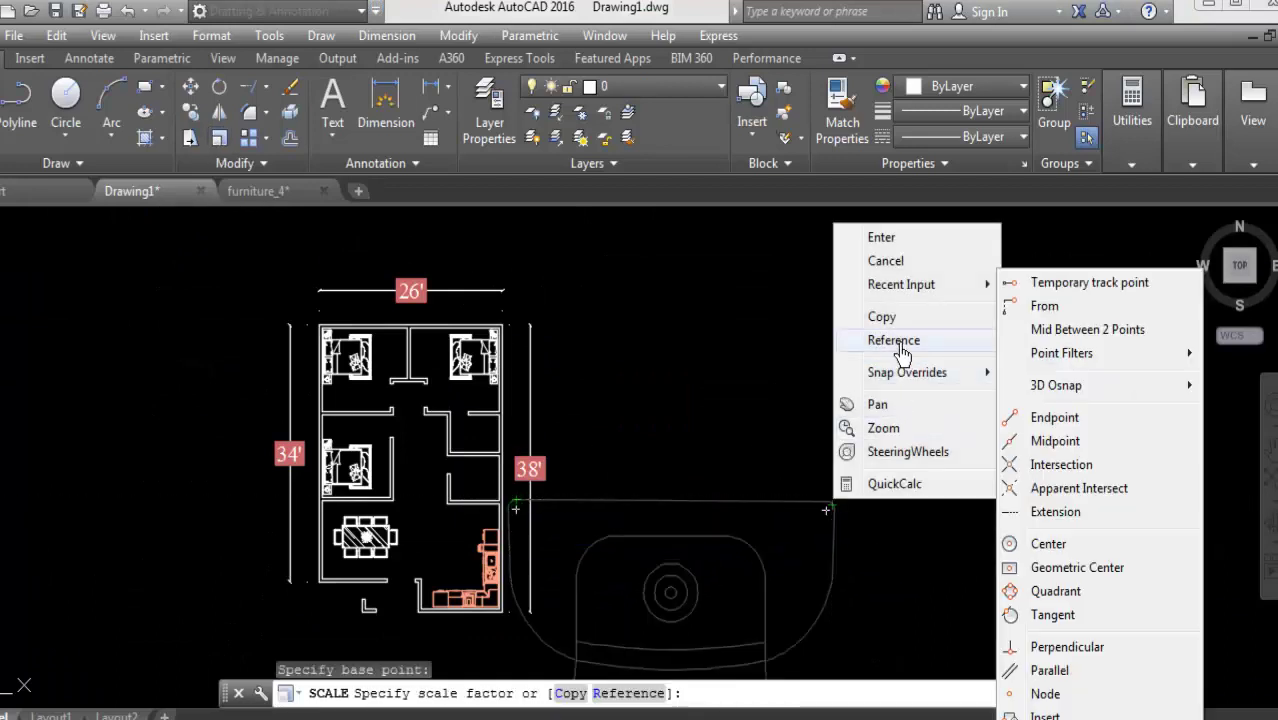
{"action": "left_click", "coordinate": [902, 337]}
{"action": "key", "text": "Return"}
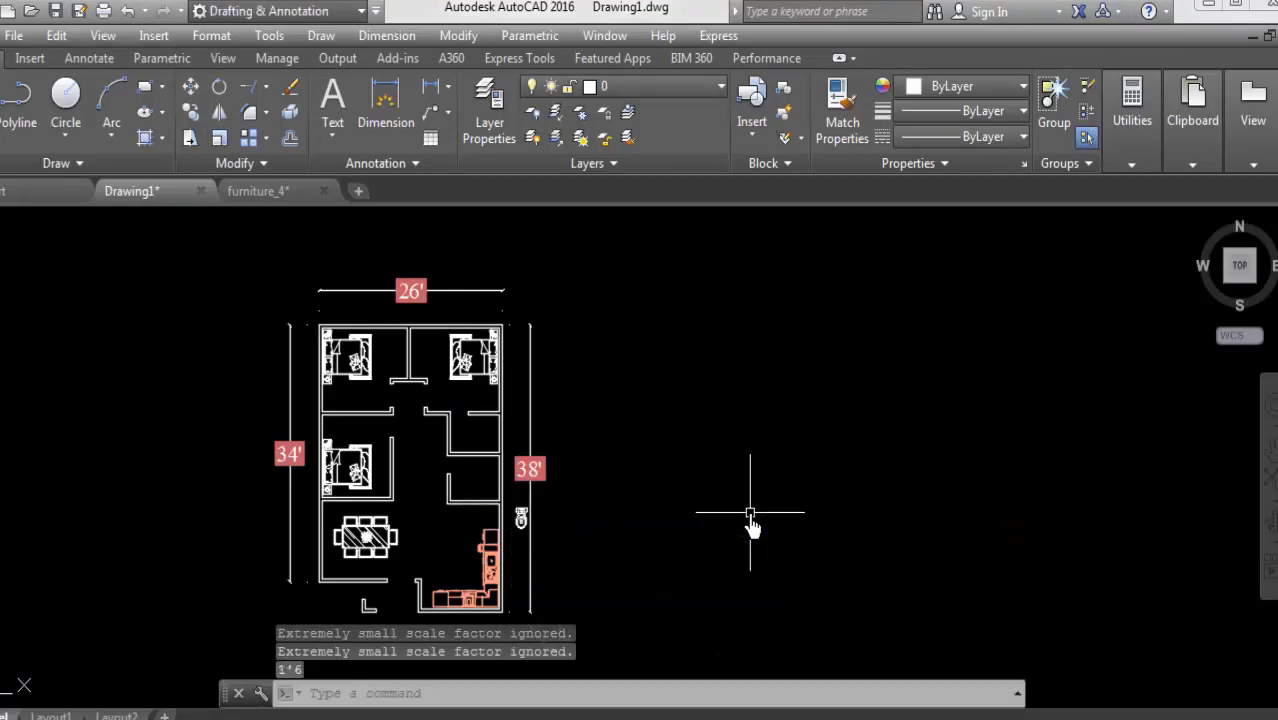
{"action": "scroll", "coordinate": [510, 510], "scroll_direction": "up", "scroll_amount": 5}
- Move the toilet against the bathroom wall
{"action": "left_click", "coordinate": [571, 540]}
{"action": "type", "text": "m"}
{"action": "key", "text": "Return"}
{"action": "left_click", "coordinate": [576, 533]}
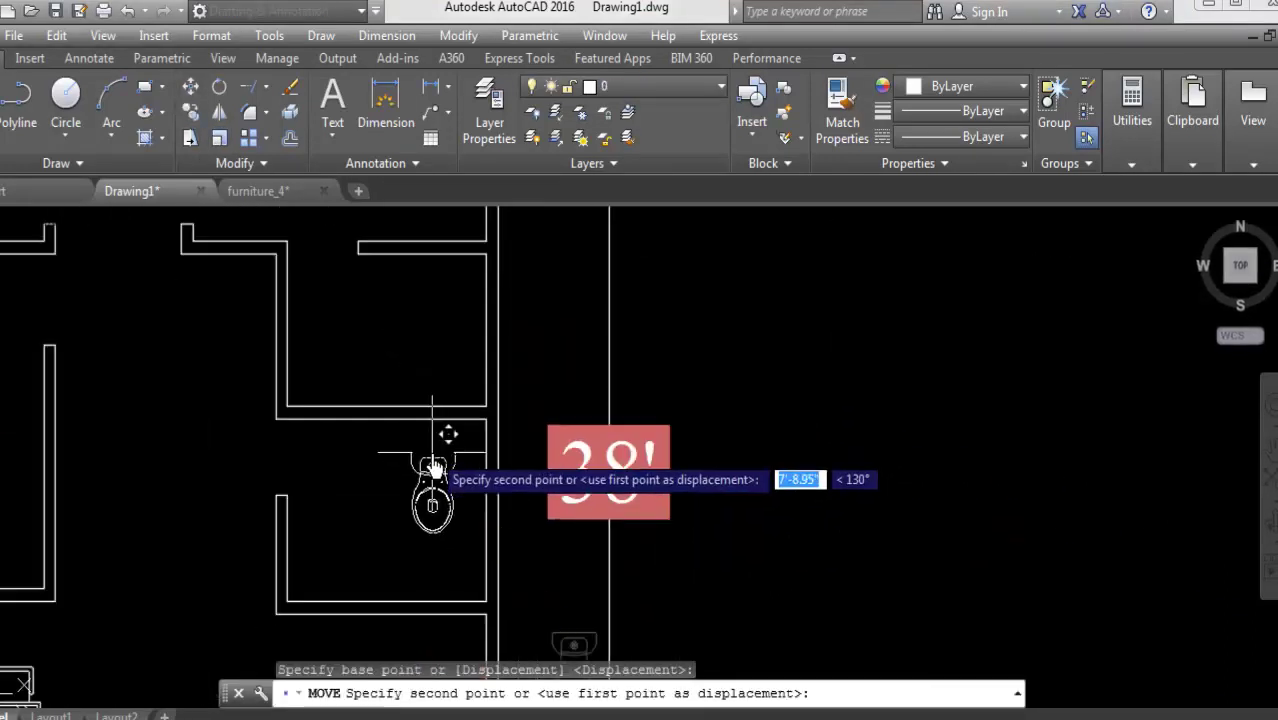
{"action": "scroll", "coordinate": [445, 430], "scroll_direction": "up", "scroll_amount": 3}
{"action": "left_click", "coordinate": [466, 441]}
- Mirror the toilet across the dividing wall, keeping the original
{"action": "left_click", "coordinate": [466, 441]}
{"action": "type", "text": "mi"}
{"action": "key", "text": "Return"}
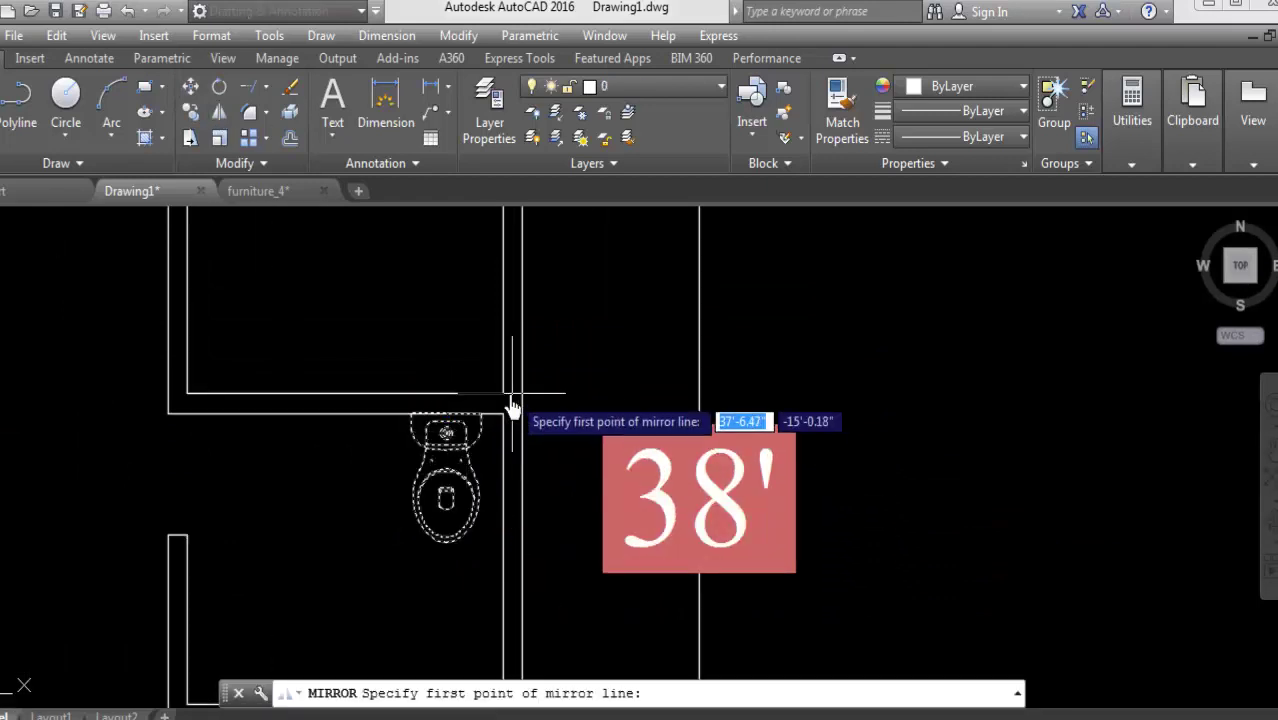
{"action": "left_click", "coordinate": [634, 403]}
{"action": "key", "text": "Return"}
- Move both toilets together to reposition them in the bathrooms
{"action": "left_click", "coordinate": [217, 200]}
{"action": "type", "text": "m"}
{"action": "key", "text": "Return"}
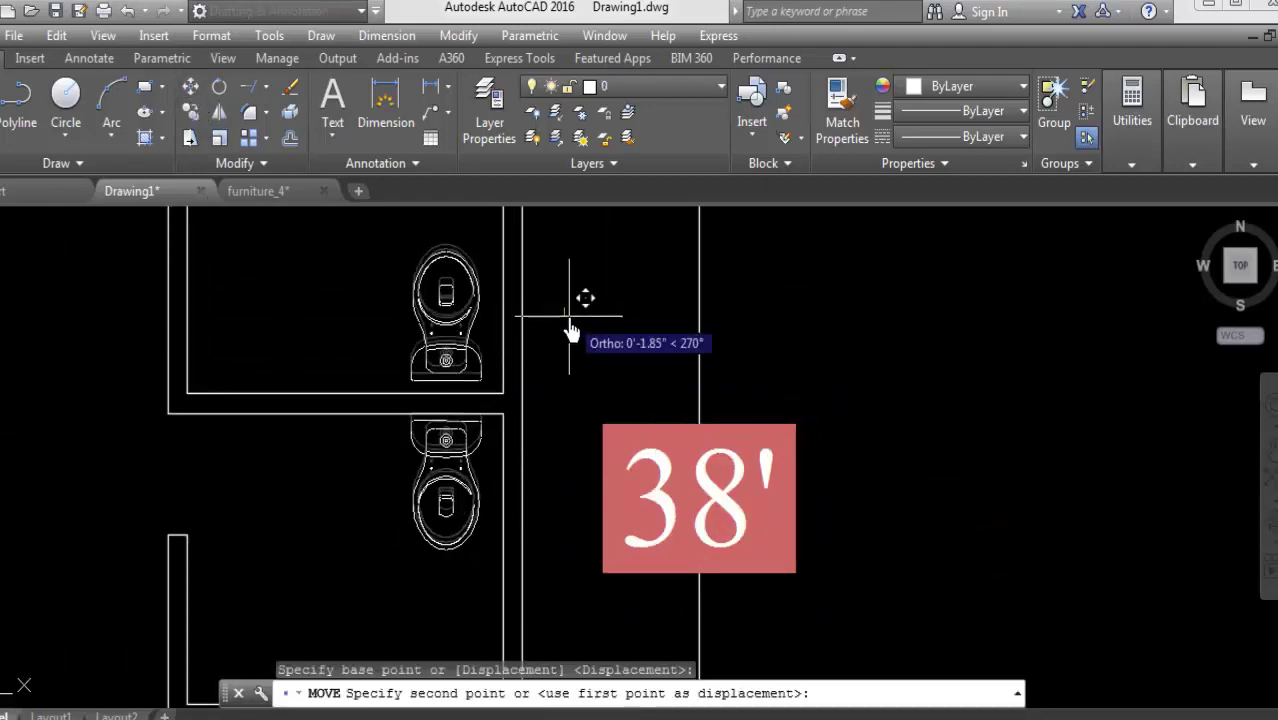
{"action": "left_click", "coordinate": [612, 398]}
{"action": "scroll", "coordinate": [612, 398], "scroll_direction": "down", "scroll_amount": 2}
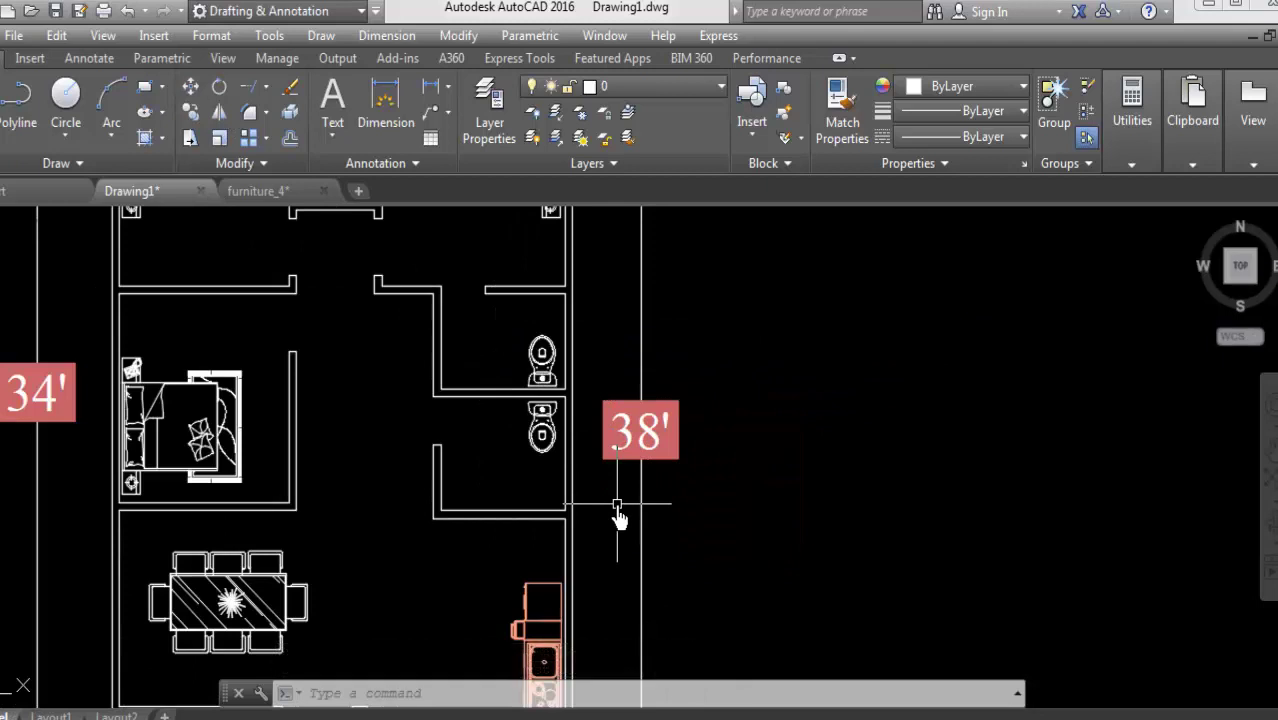
{"action": "scroll", "coordinate": [618, 517], "scroll_direction": "down", "scroll_amount": 2}
{"action": "scroll", "coordinate": [585, 528], "scroll_direction": "up", "scroll_amount": 4}
- Rotate the lower toilet horizontal and move it against the right wall
{"action": "left_click", "coordinate": [657, 475]}
{"action": "left_click", "coordinate": [219, 87]}
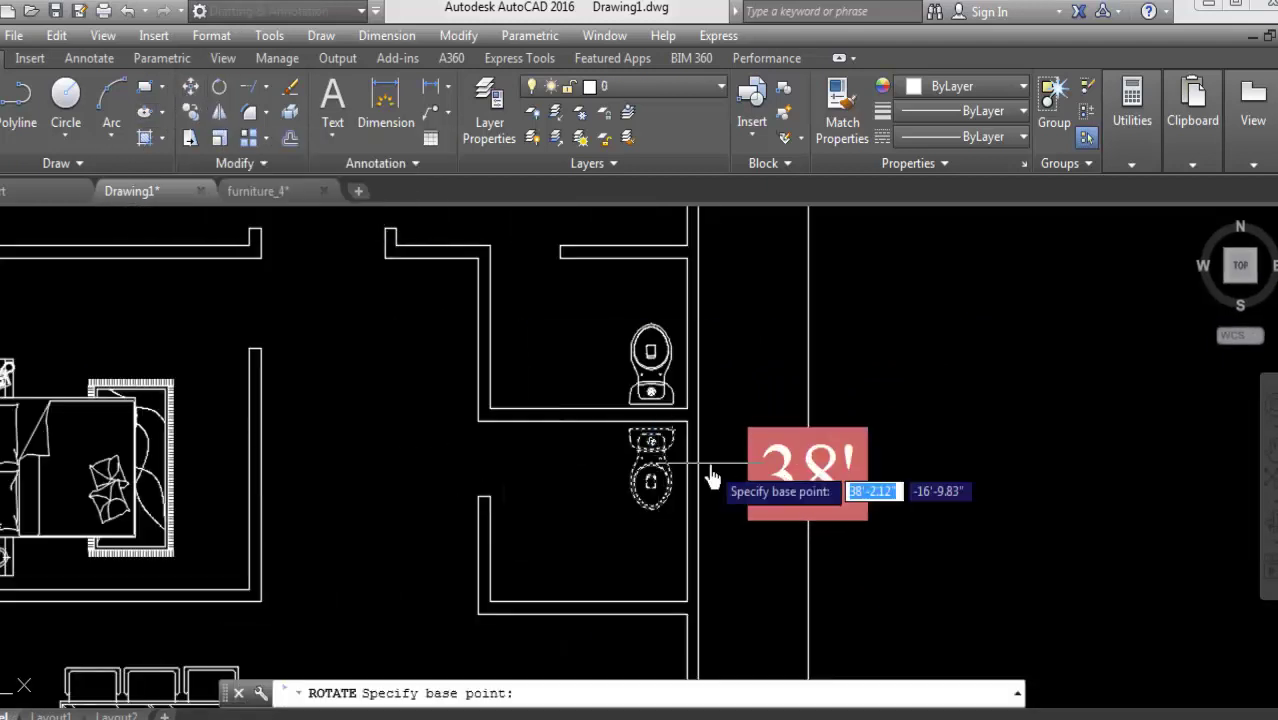
{"action": "left_click", "coordinate": [650, 560]}
{"action": "left_click", "coordinate": [548, 442]}
{"action": "key", "text": "m"}
{"action": "key", "text": "Return"}
{"action": "left_click", "coordinate": [585, 522]}
{"action": "scroll", "coordinate": [585, 522], "scroll_direction": "up", "scroll_amount": 2}
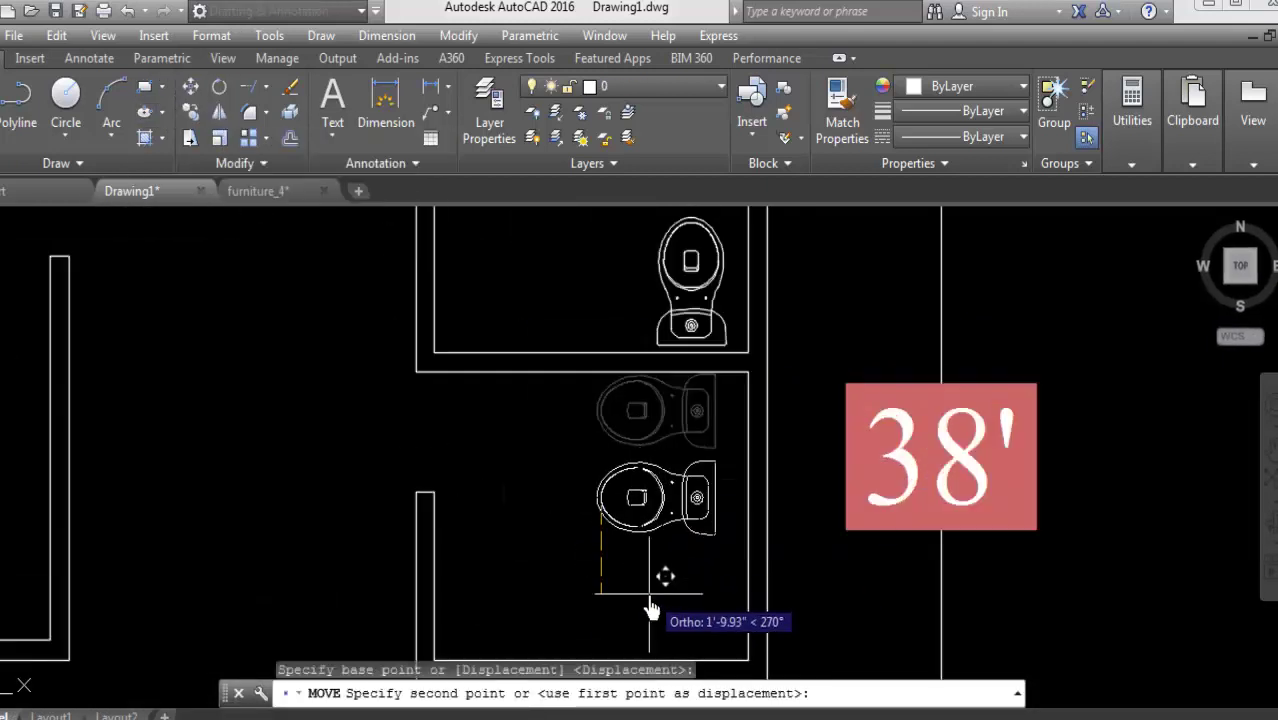
{"action": "left_click", "coordinate": [625, 622]}
{"action": "scroll", "coordinate": [486, 589], "scroll_direction": "down", "scroll_amount": 2}
- Rotate the upper toilet horizontal and set it against the right wall
{"action": "left_click", "coordinate": [219, 87]}
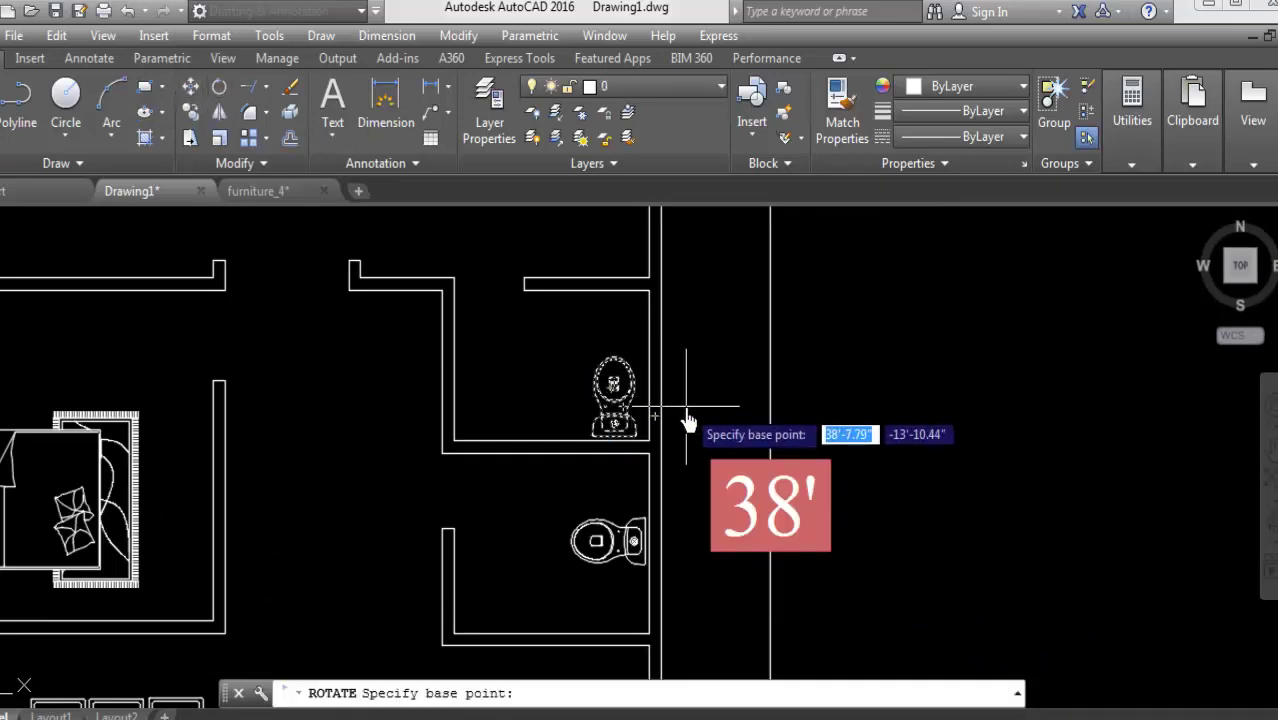
{"action": "left_click", "coordinate": [614, 400]}
{"action": "key", "text": "F8"}
{"action": "left_click", "coordinate": [622, 348]}
{"action": "key", "text": "m"}
{"action": "key", "text": "Return"}
{"action": "scroll", "coordinate": [655, 345], "scroll_direction": "up", "scroll_amount": 2}
{"action": "left_click", "coordinate": [689, 340]}
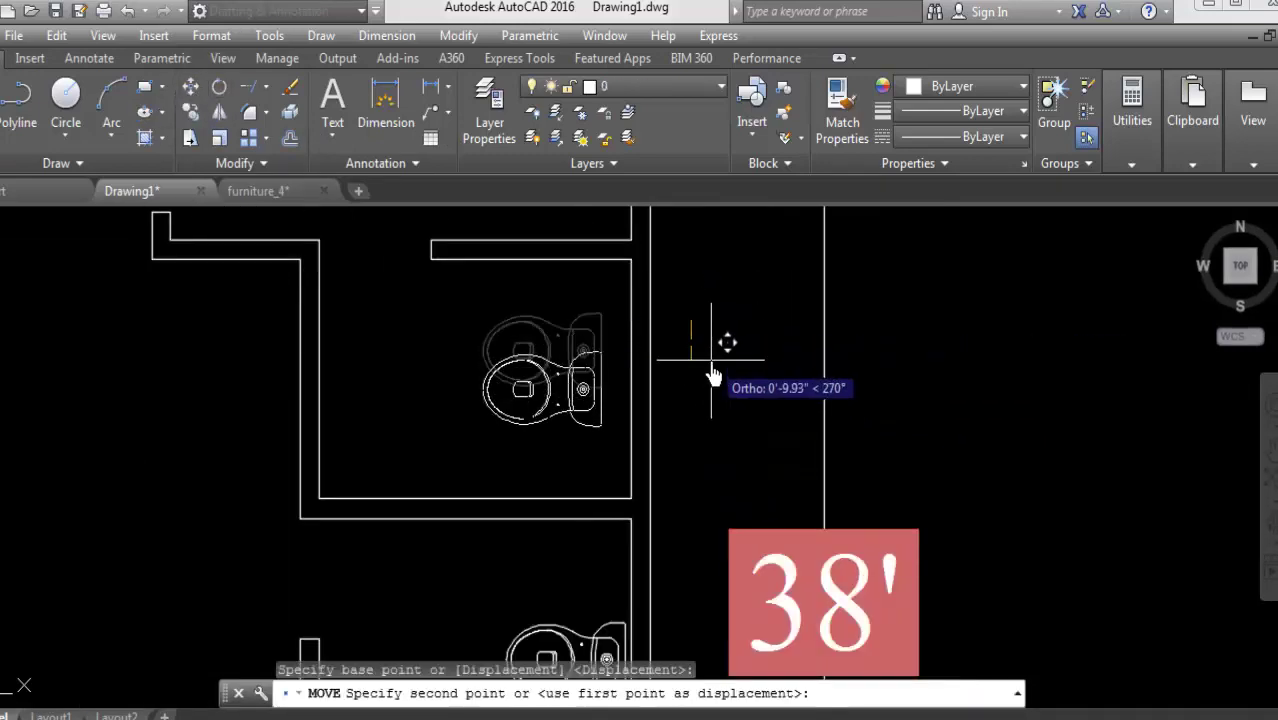
{"action": "key", "text": "F8"}
{"action": "left_click", "coordinate": [710, 350]}
{"action": "scroll", "coordinate": [676, 491], "scroll_direction": "down", "scroll_amount": 2}
{"action": "scroll", "coordinate": [588, 480], "scroll_direction": "down", "scroll_amount": 2}
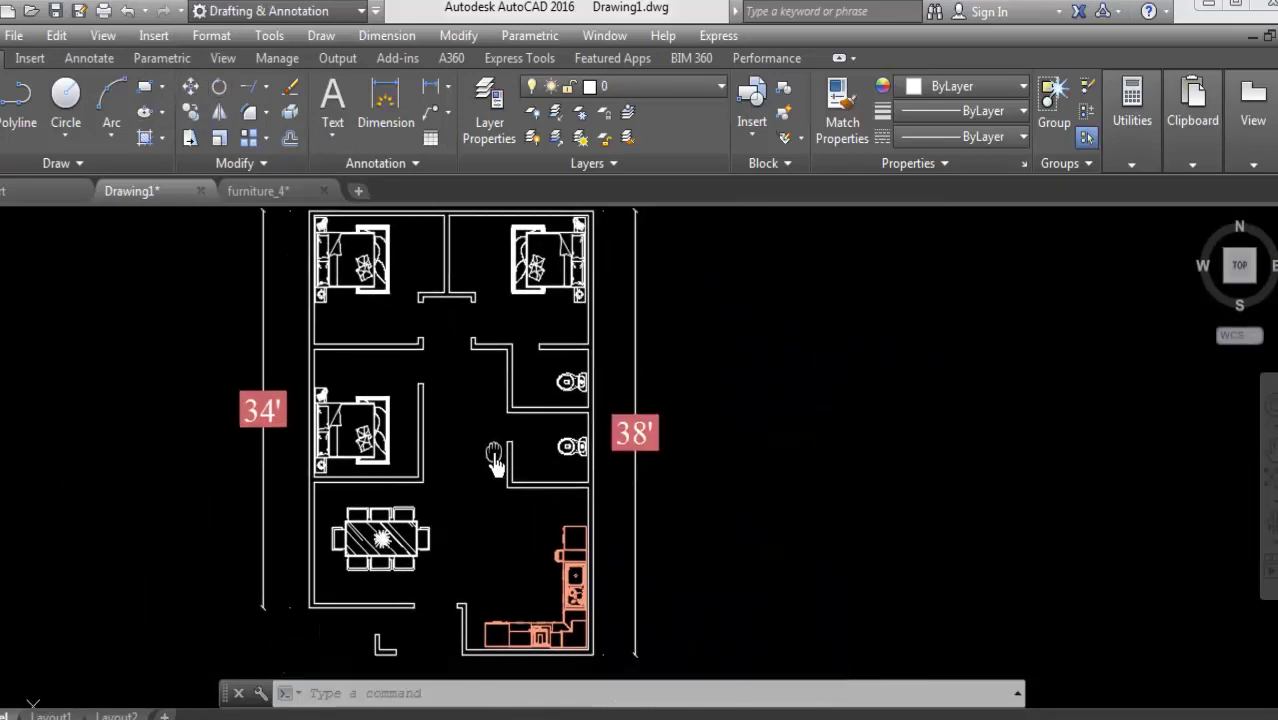
- Put the selected kitchen units on layer 0 so they display white, then go to furniture_4
{"action": "scroll", "coordinate": [495, 458], "scroll_direction": "down", "scroll_amount": 2}
{"action": "scroll", "coordinate": [505, 473], "scroll_direction": "up", "scroll_amount": 2}
{"action": "left_click", "coordinate": [650, 86]}
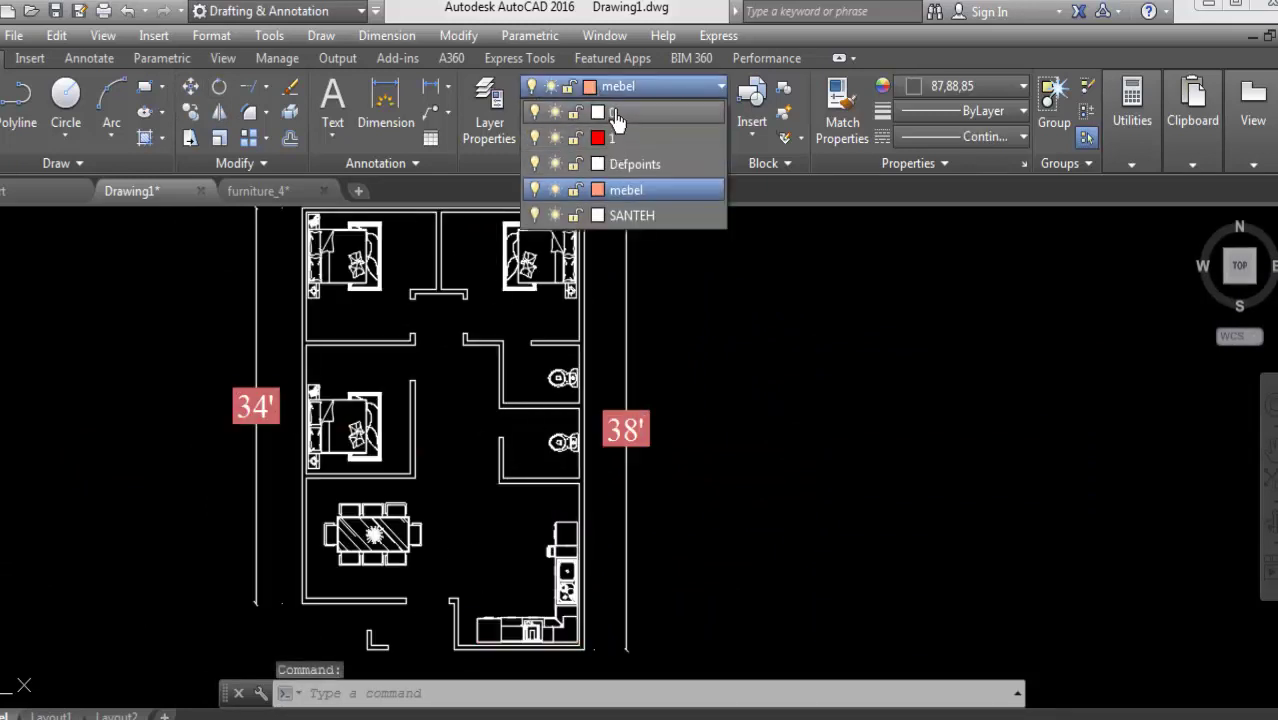
{"action": "left_click", "coordinate": [610, 101]}
{"action": "key", "text": "Escape"}
{"action": "middle_click_drag", "start_coordinate": [481, 338], "coordinate": [490, 365]}
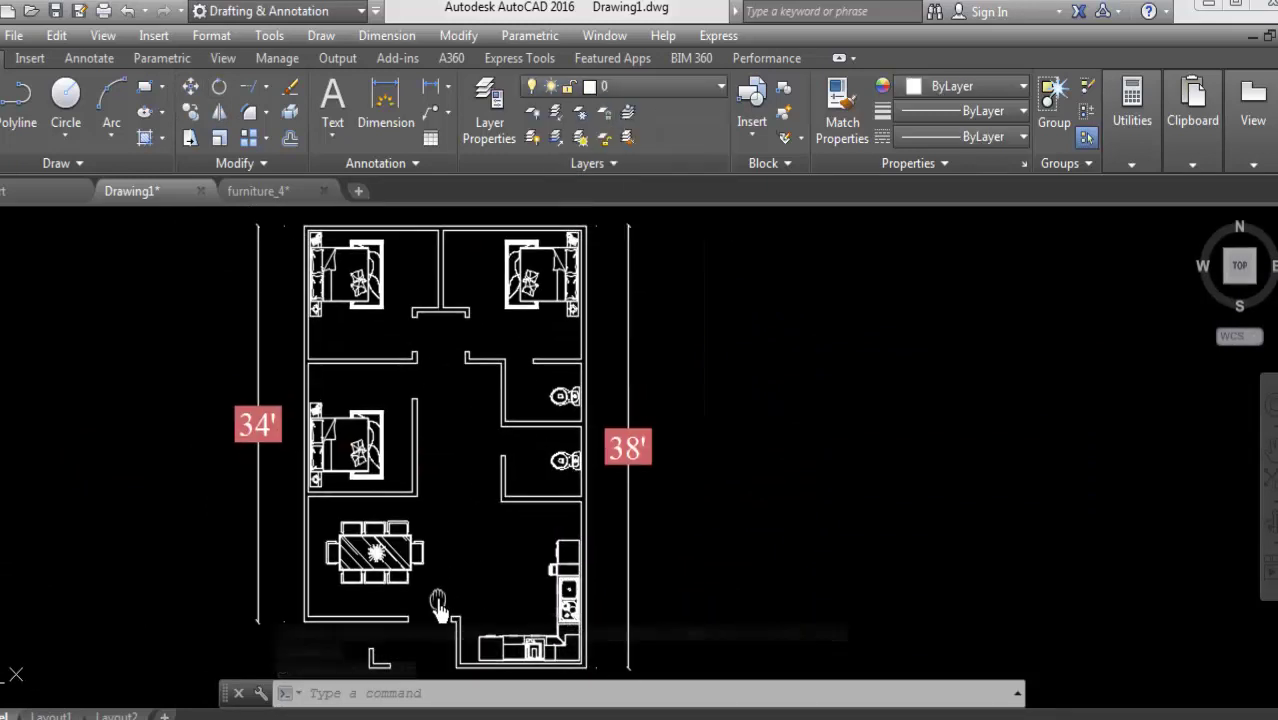
{"action": "left_click", "coordinate": [276, 196]}
{"action": "mouse_move", "coordinate": [258, 191]}
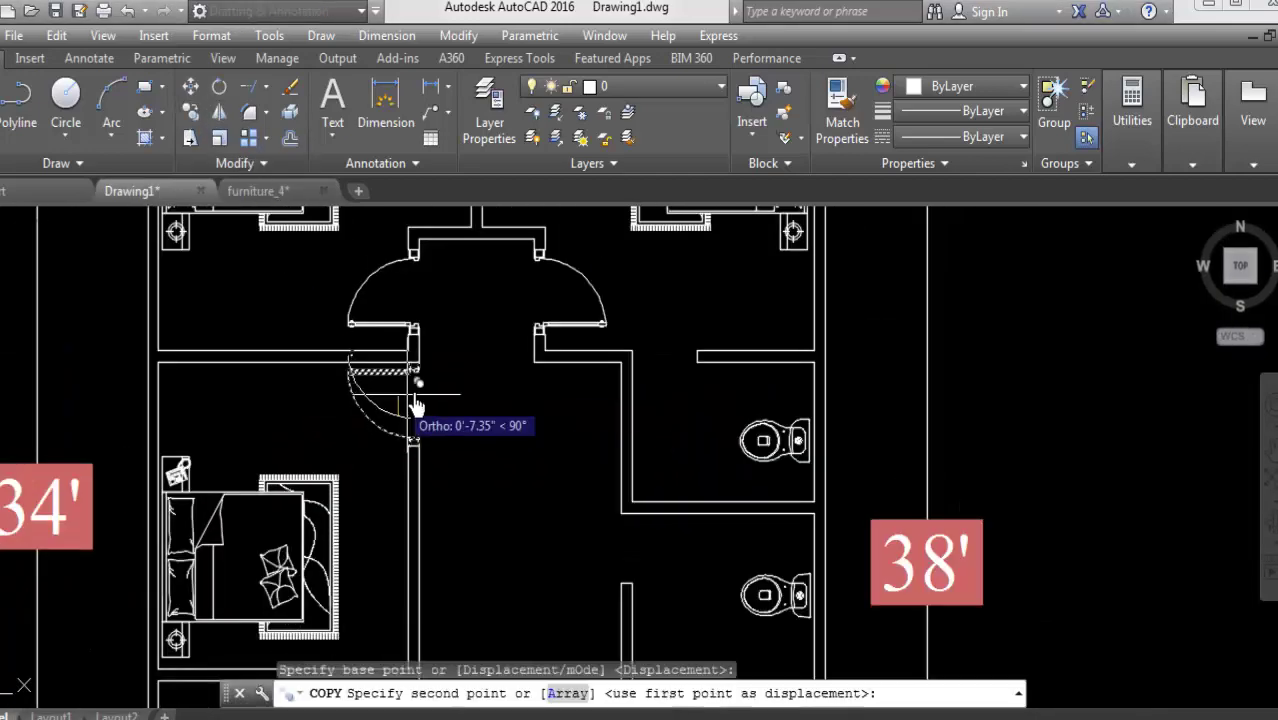
- Place the copied door in the middle-left bedroom opening and mirror it, keeping the original
{"action": "left_click", "coordinate": [503, 525]}
{"action": "left_click", "coordinate": [219, 112]}
{"action": "left_click", "coordinate": [485, 455]}
{"action": "key", "text": "Return"}
{"action": "left_click", "coordinate": [537, 485]}
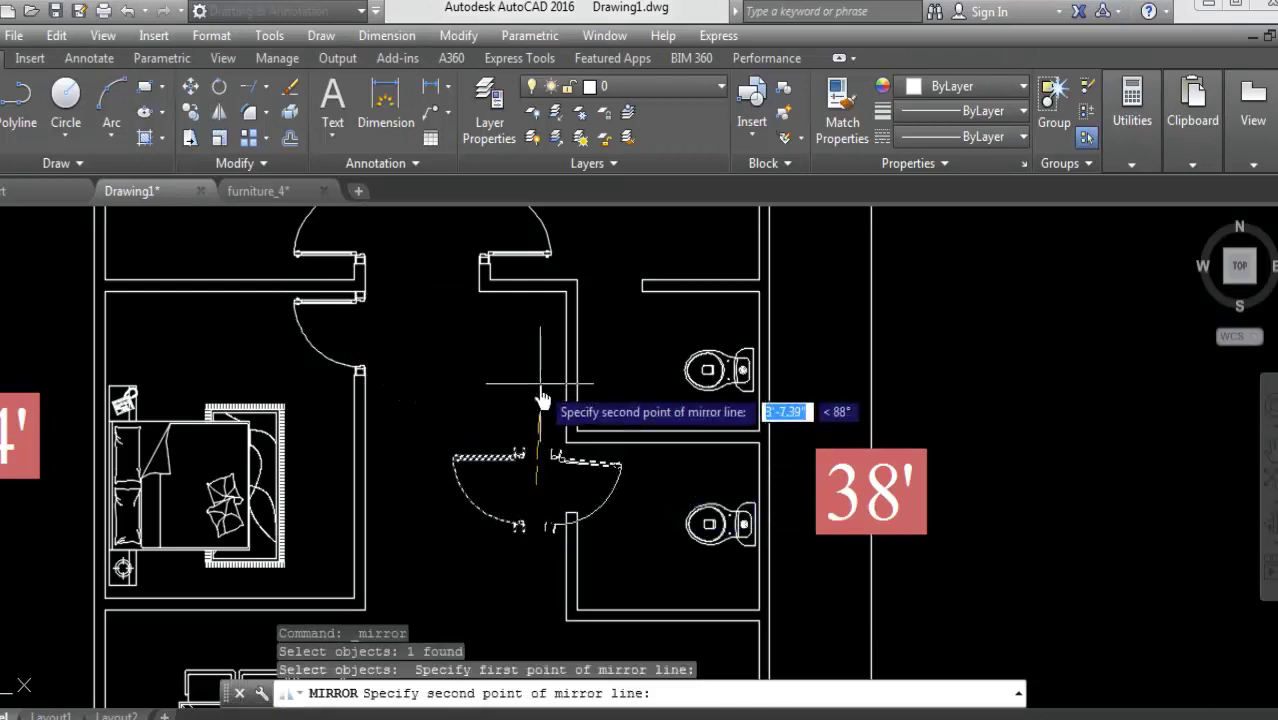
{"action": "key", "text": "Return"}
- Scale the door by a factor of 38 from its hinge corner, then undo the wrong scaling
{"action": "scroll", "coordinate": [608, 485], "scroll_direction": "up", "scroll_amount": 3}
{"action": "left_click", "coordinate": [219, 137]}
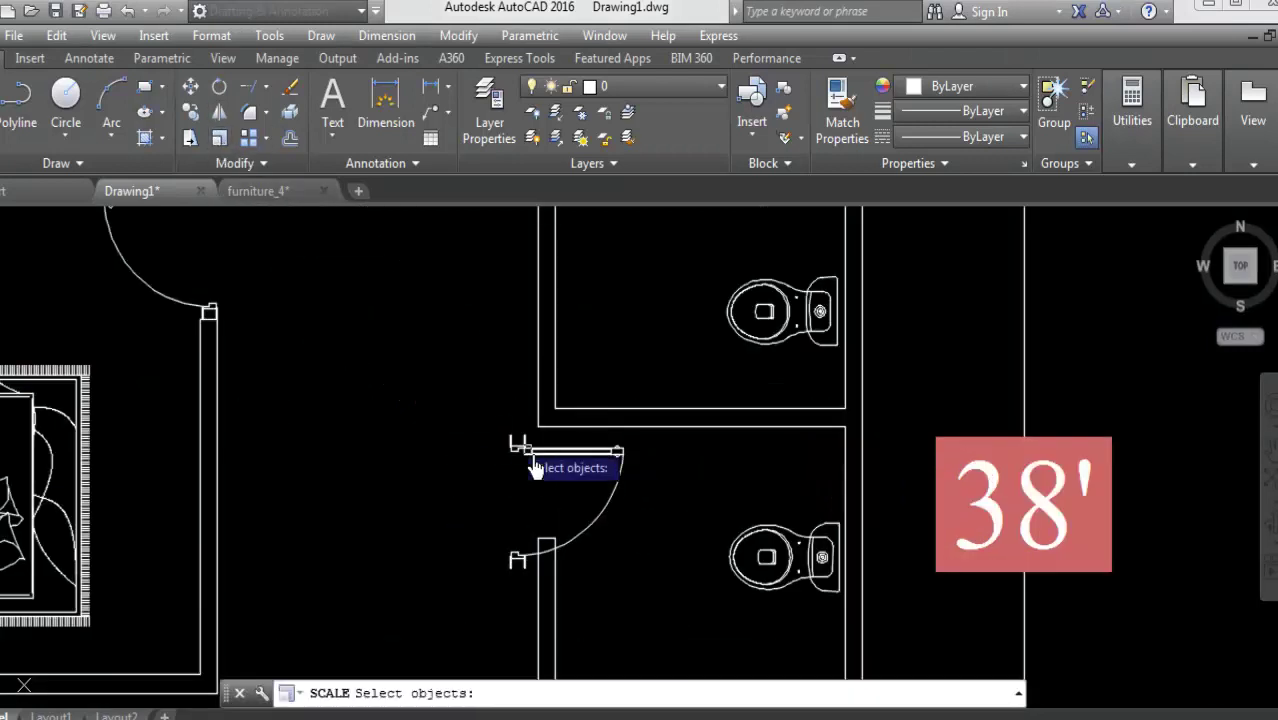
{"action": "left_click", "coordinate": [533, 462]}
{"action": "key", "text": "Return"}
{"action": "scroll", "coordinate": [436, 375], "scroll_direction": "up", "scroll_amount": 3}
{"action": "left_click", "coordinate": [436, 372]}
{"action": "type", "text": "38"}
{"action": "key", "text": "Return"}
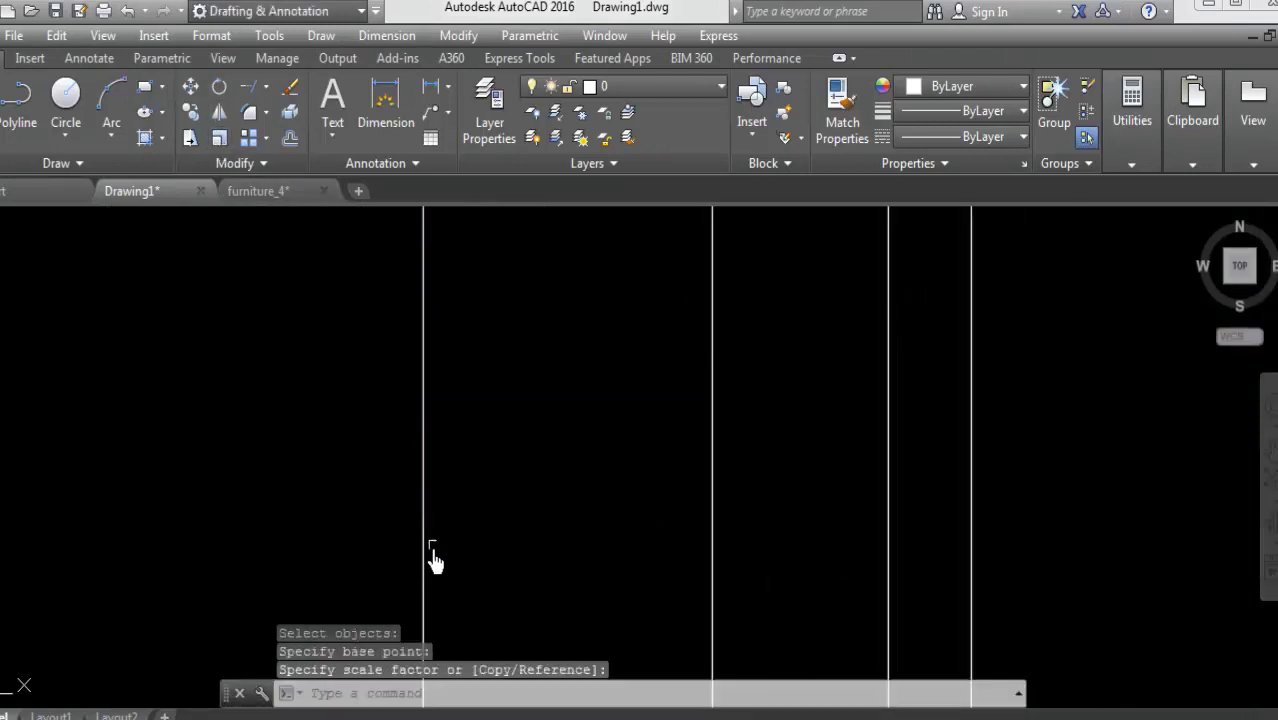
{"action": "scroll", "coordinate": [436, 557], "scroll_direction": "down", "scroll_amount": 3}
{"action": "key", "text": "ctrl+z"}
- Rescale the door with the Reference option so its width fits the opening
{"action": "key", "text": "Return"}
{"action": "left_click", "coordinate": [518, 450]}
{"action": "key", "text": "Return"}
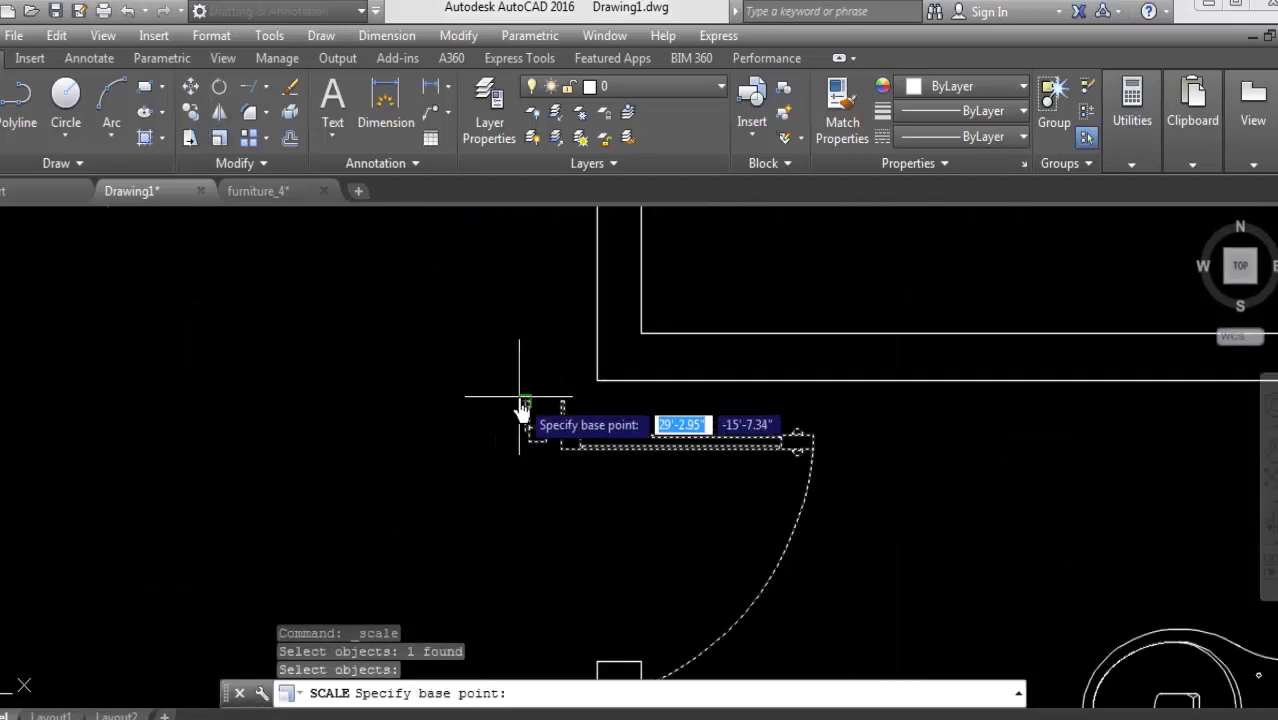
{"action": "left_click", "coordinate": [522, 420]}
{"action": "type", "text": "R"}
{"action": "key", "text": "Return"}
{"action": "left_click", "coordinate": [505, 414]}
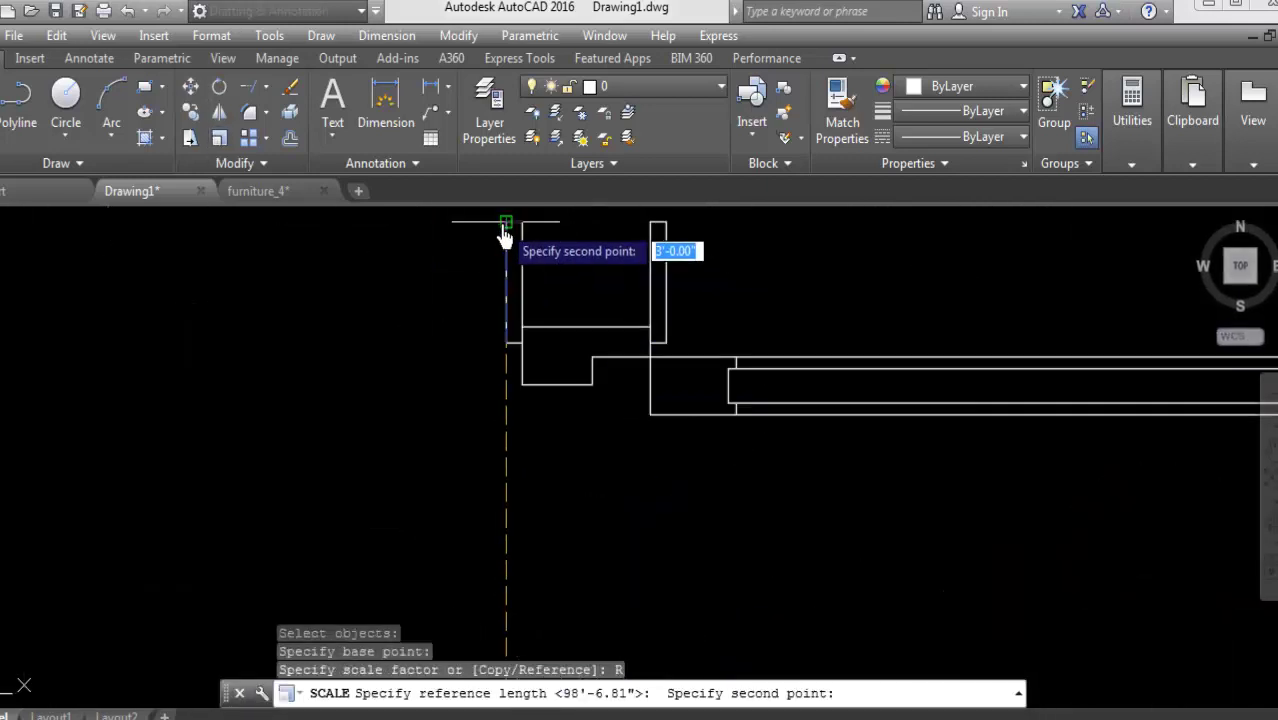
{"action": "left_click", "coordinate": [505, 225]}
{"action": "key", "text": "Return"}
- Move the resized door into the first toilet room opening
{"action": "type", "text": "m"}
{"action": "key", "text": "Return"}
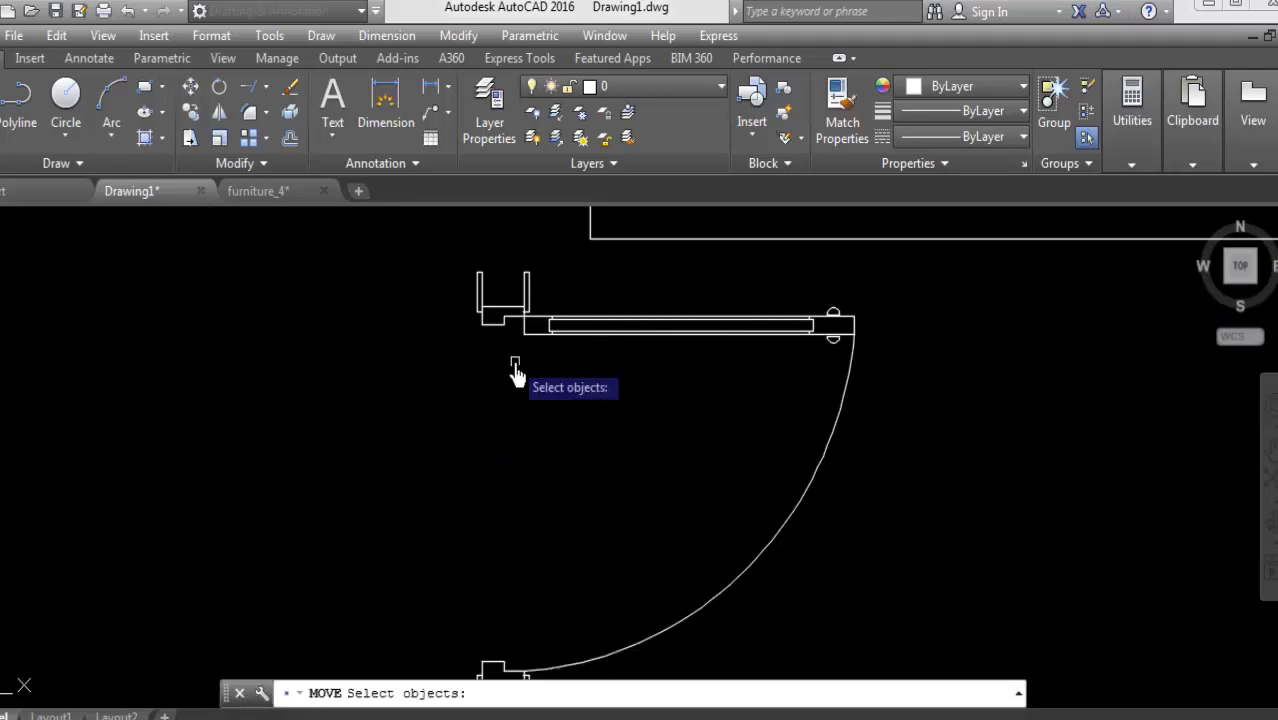
{"action": "left_click_drag", "start_coordinate": [513, 362], "coordinate": [440, 260]}
{"action": "key", "text": "Return"}
{"action": "left_click", "coordinate": [475, 285]}
{"action": "scroll", "coordinate": [482, 298], "scroll_direction": "down", "scroll_amount": 3}
{"action": "left_click", "coordinate": [693, 337]}
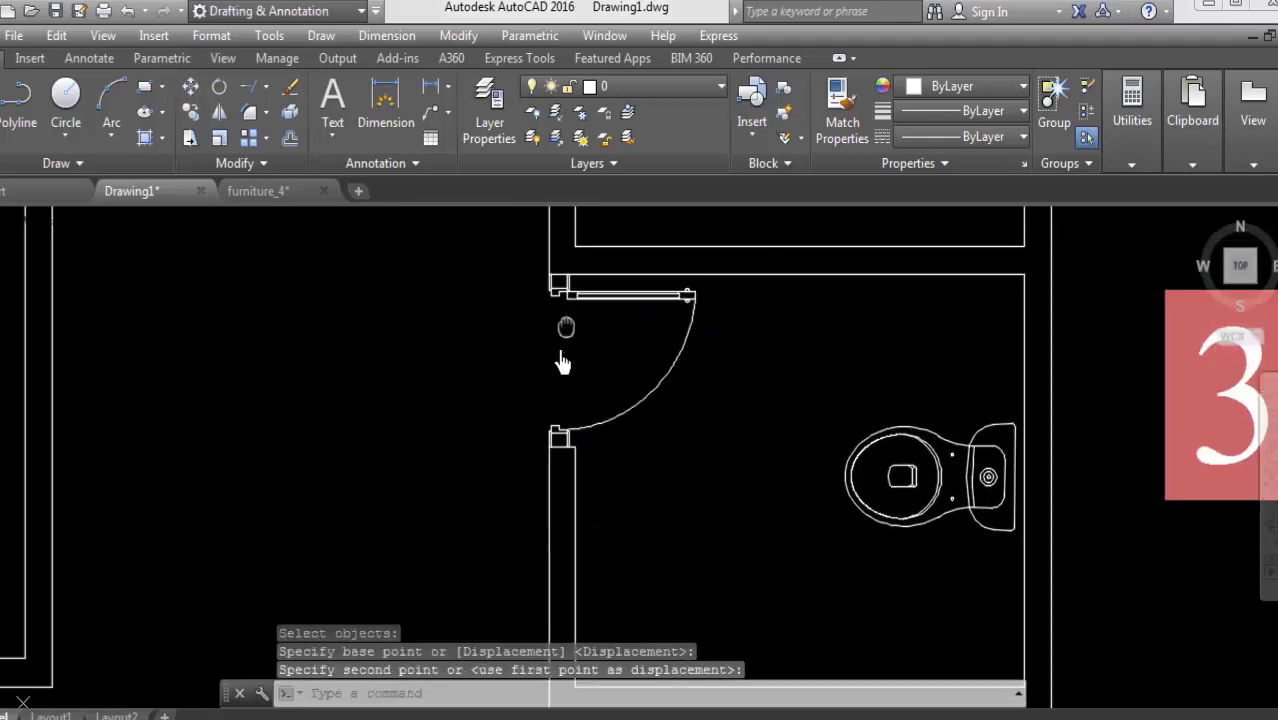
- Copy the door nearby and rotate the copy about its pivot
{"action": "scroll", "coordinate": [570, 330], "scroll_direction": "down", "scroll_amount": 2}
{"action": "type", "text": "co"}
{"action": "key", "text": "Return"}
{"action": "left_click", "coordinate": [378, 585]}
{"action": "scroll", "coordinate": [428, 457], "scroll_direction": "up", "scroll_amount": 3}
{"action": "left_click", "coordinate": [400, 390]}
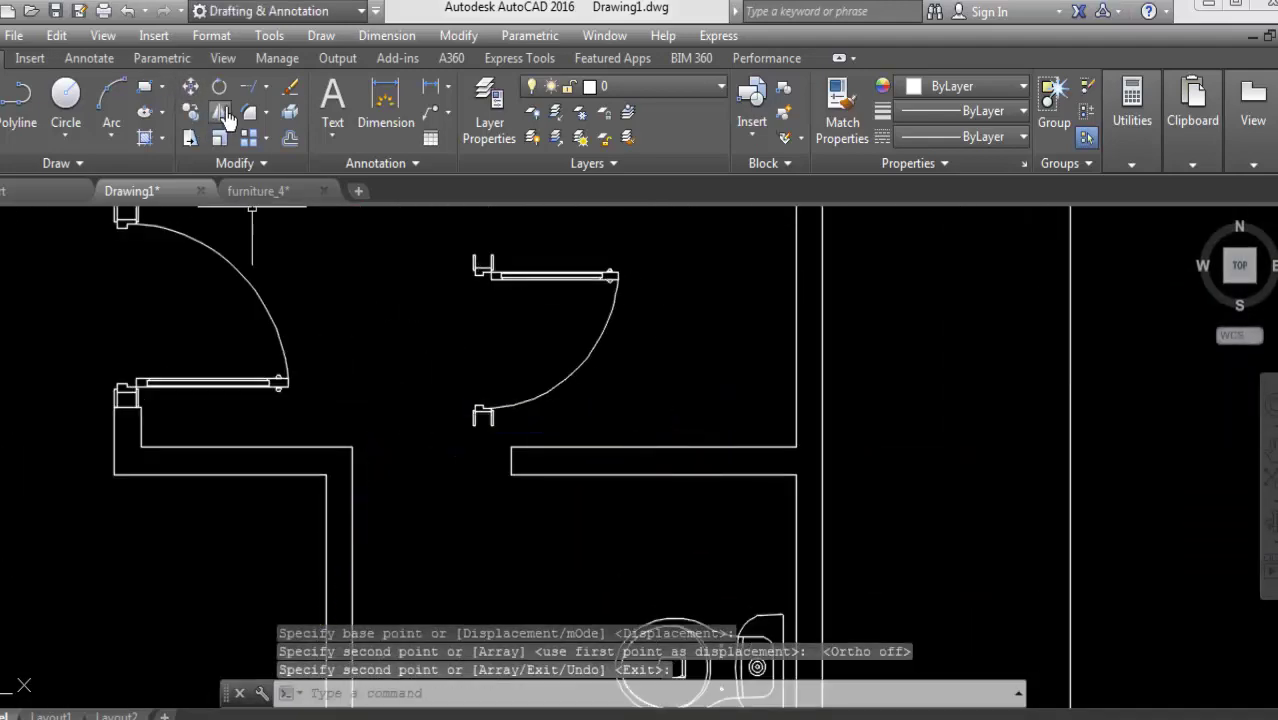
{"action": "left_click", "coordinate": [219, 86]}
{"action": "left_click", "coordinate": [530, 272]}
{"action": "key", "text": "Return"}
{"action": "left_click", "coordinate": [462, 314]}
{"action": "key", "text": "Return"}
{"action": "key", "text": "Return"}
- Mirror the rotated door across a vertical line, deleting the original
{"action": "left_click", "coordinate": [474, 399]}
{"action": "key", "text": "Return"}
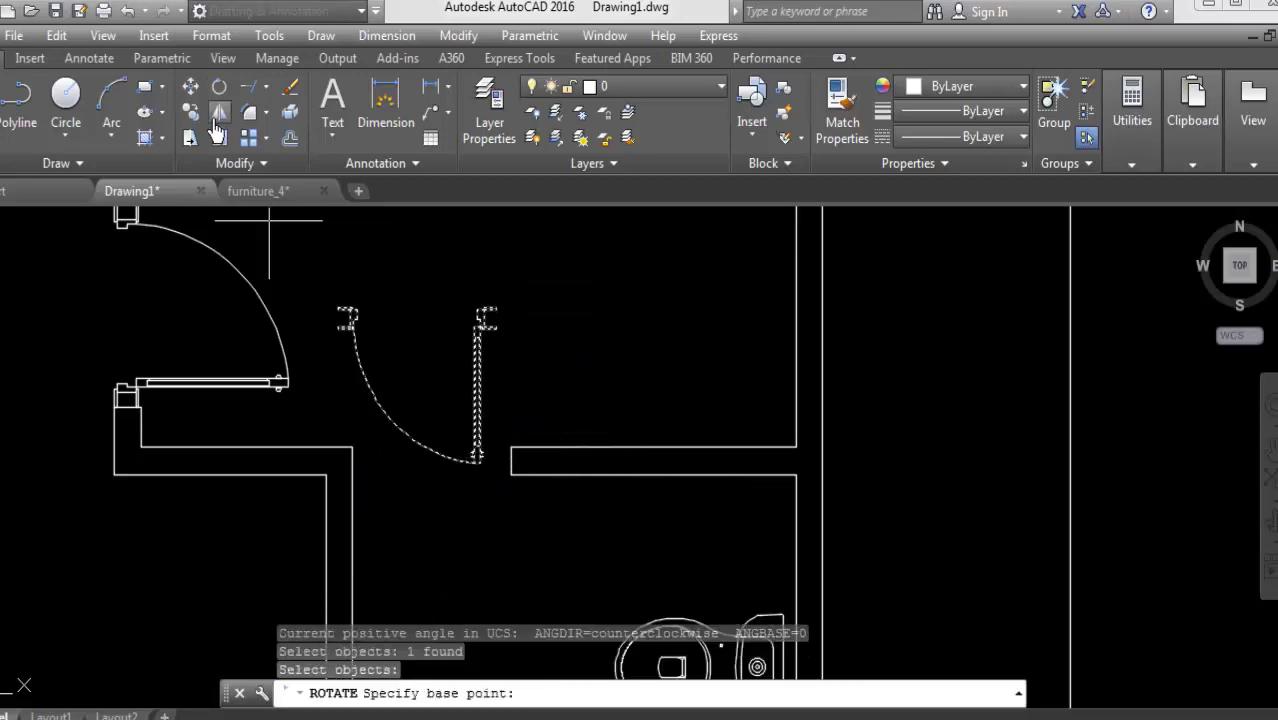
{"action": "left_click", "coordinate": [219, 112]}
{"action": "left_click", "coordinate": [422, 360]}
{"action": "left_click", "coordinate": [421, 258]}
{"action": "left_click", "coordinate": [470, 318]}
- Move the mirrored door by its hinge into the second toilet room opening
{"action": "type", "text": "m"}
{"action": "key", "text": "Return"}
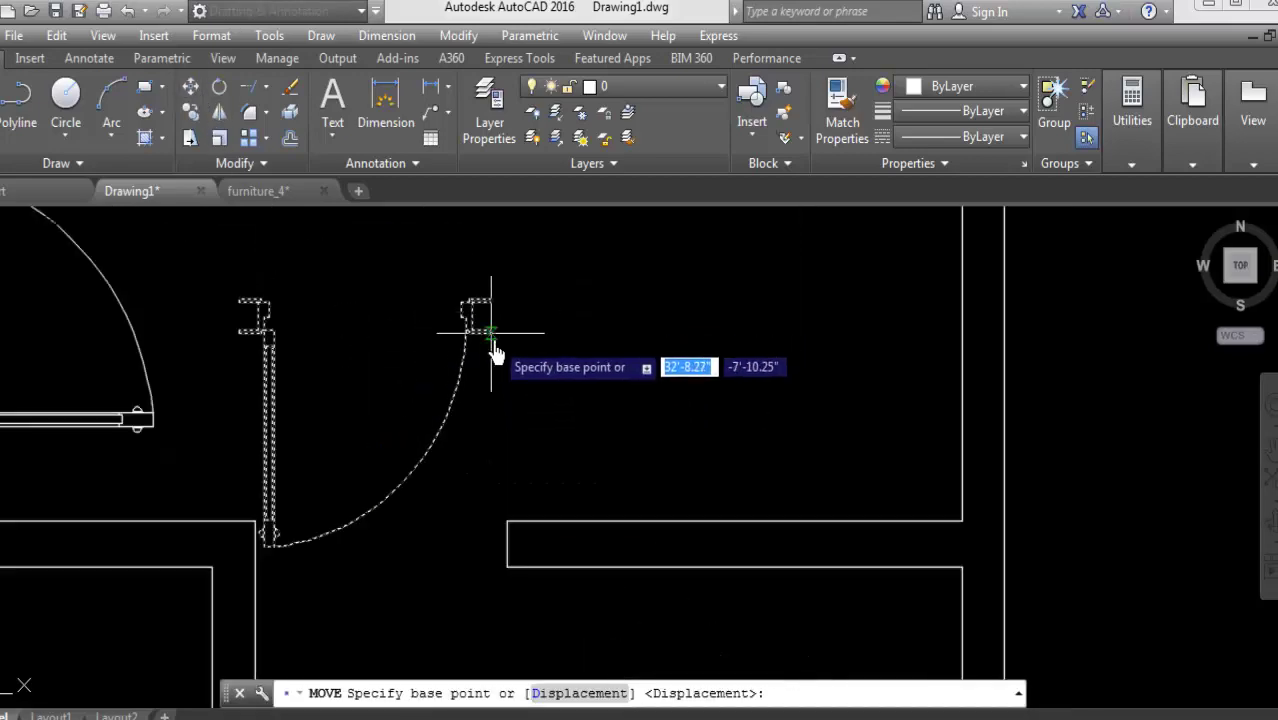
{"action": "left_click", "coordinate": [507, 550]}
{"action": "scroll", "coordinate": [591, 356], "scroll_direction": "down", "scroll_amount": 3}
{"action": "left_click", "coordinate": [591, 356]}
{"action": "scroll", "coordinate": [591, 356], "scroll_direction": "down", "scroll_amount": 5}
{"action": "middle_click_drag", "start_coordinate": [640, 680], "coordinate": [605, 543]}
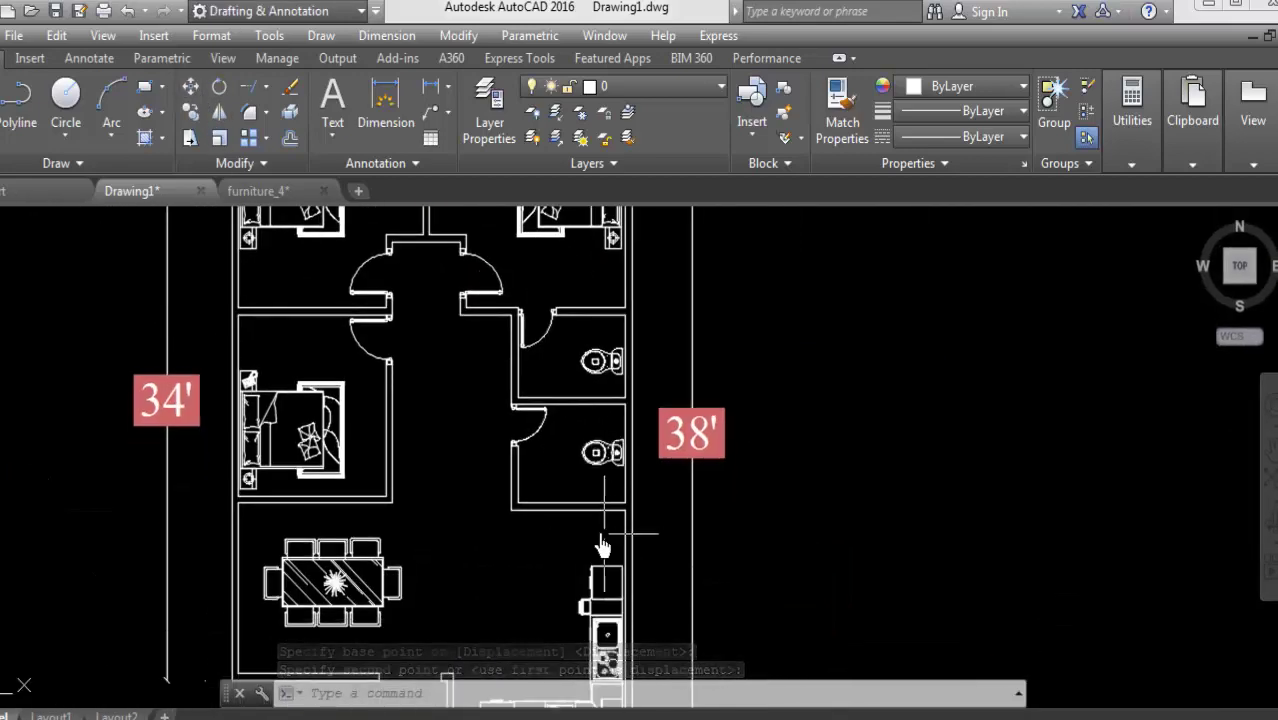
{"action": "scroll", "coordinate": [578, 527], "scroll_direction": "up", "scroll_amount": 4}
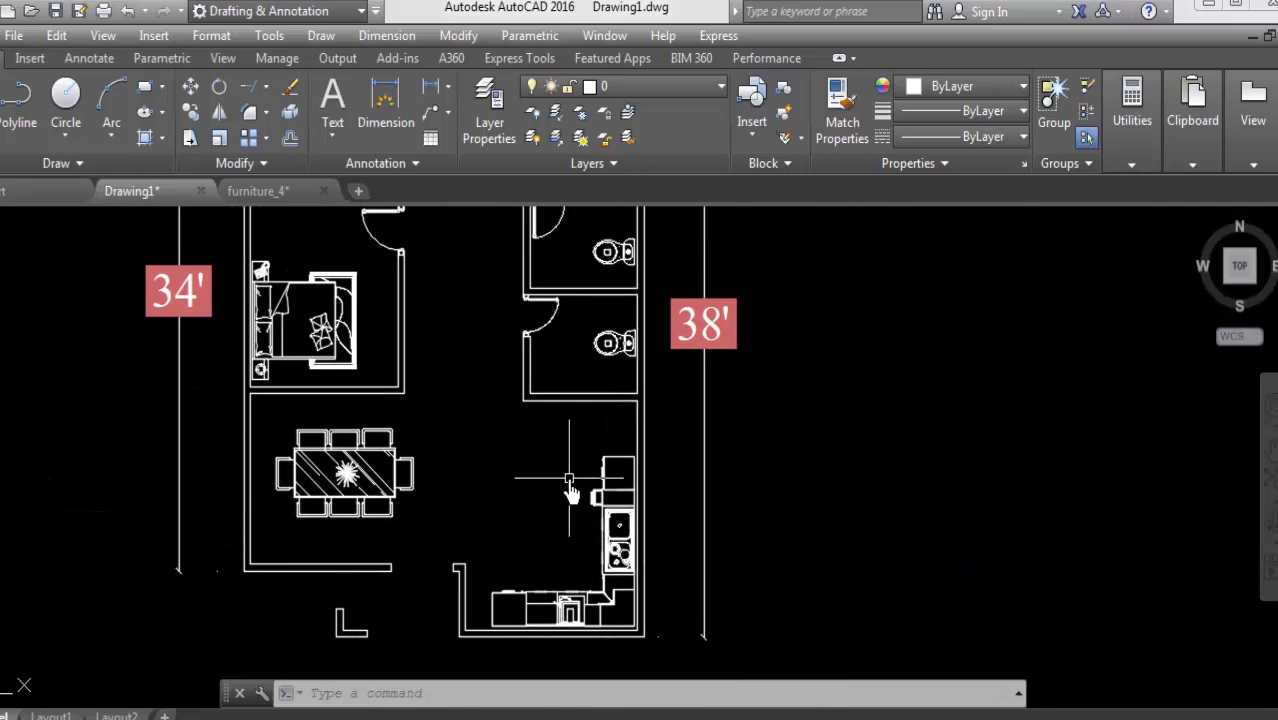